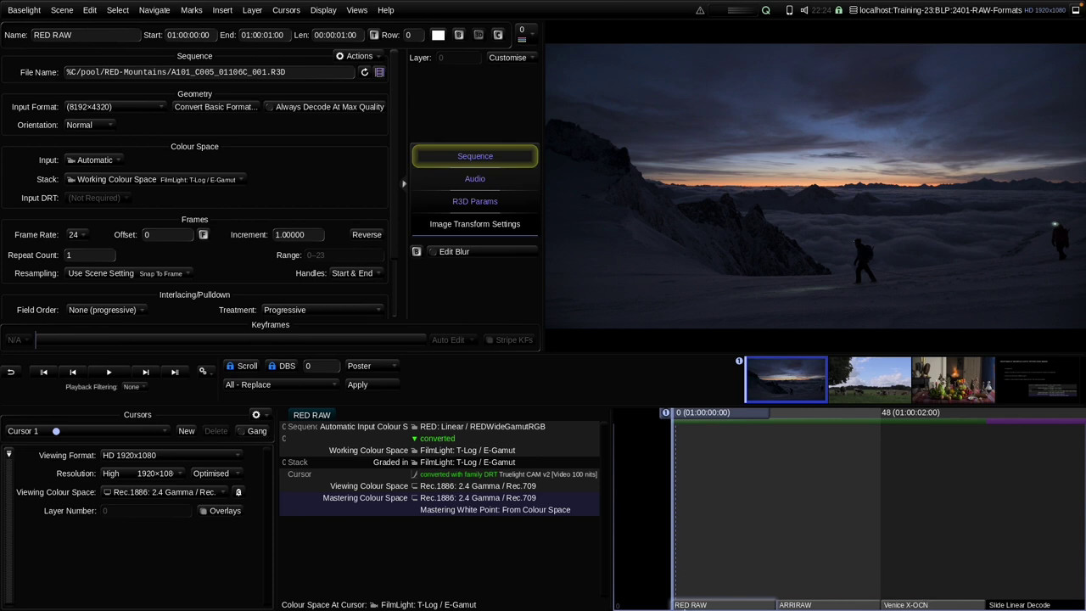
Step through the RED RAW, ARRIRAW and Venice X-OCN shots and examine each one's automatic input colour space and conversion chain
key("Down")
key("Down")
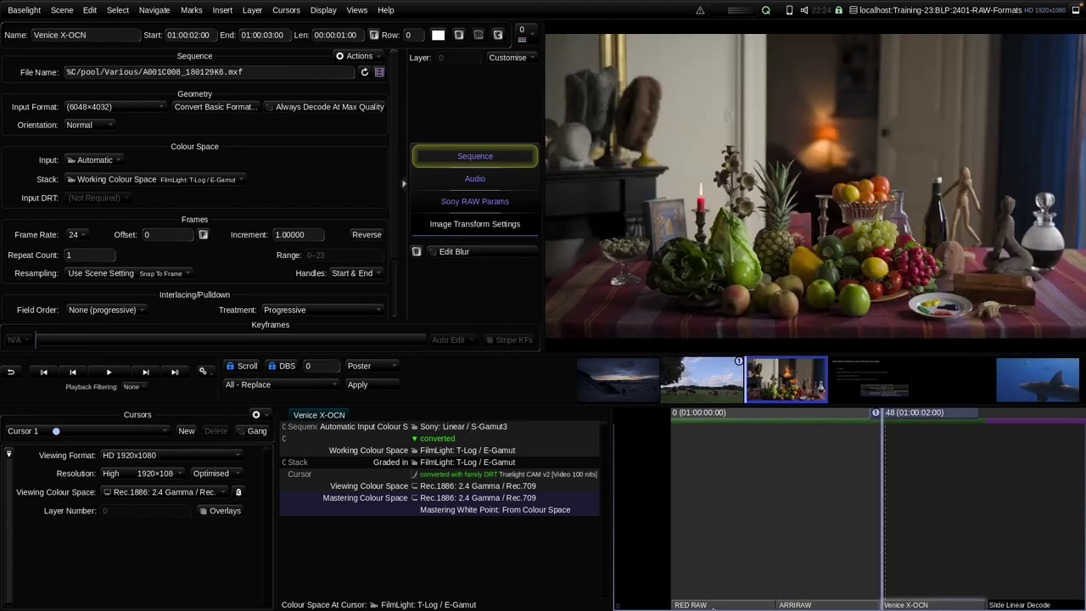
key("Up")
key("Up")
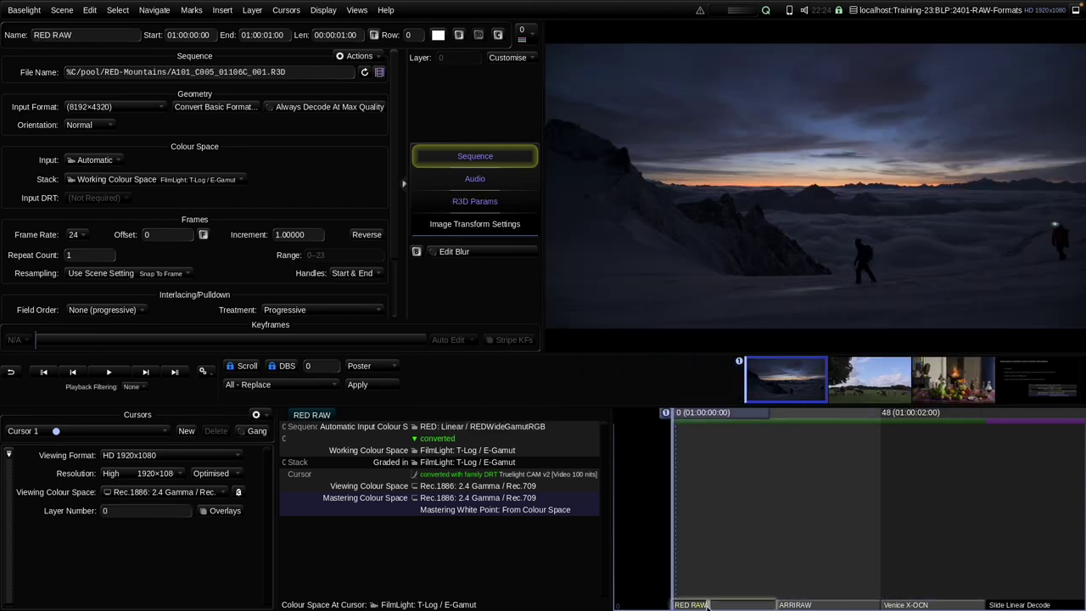
key("Down")
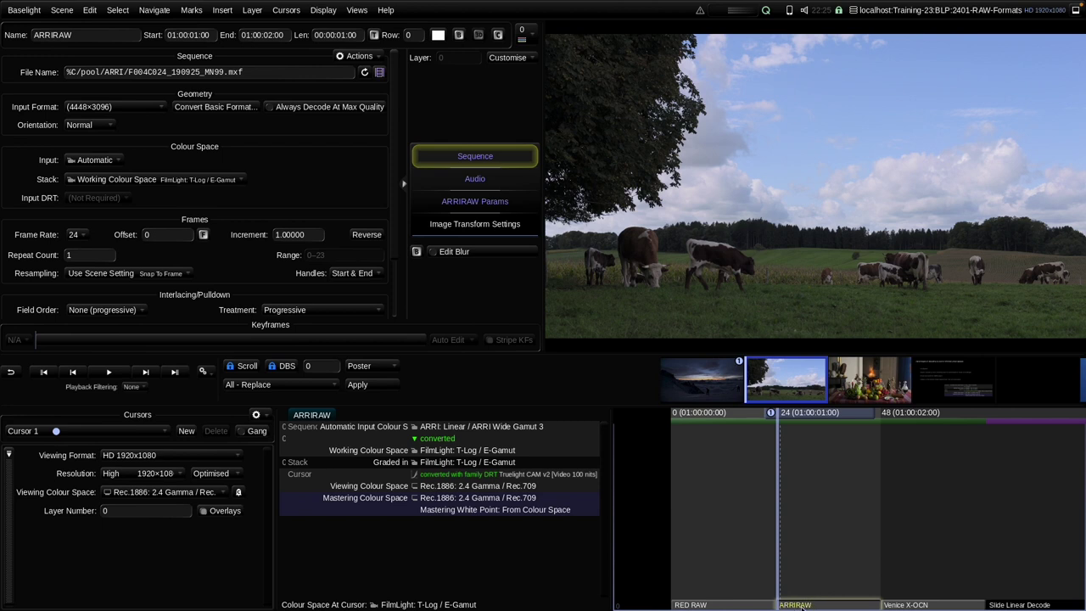
key("Down")
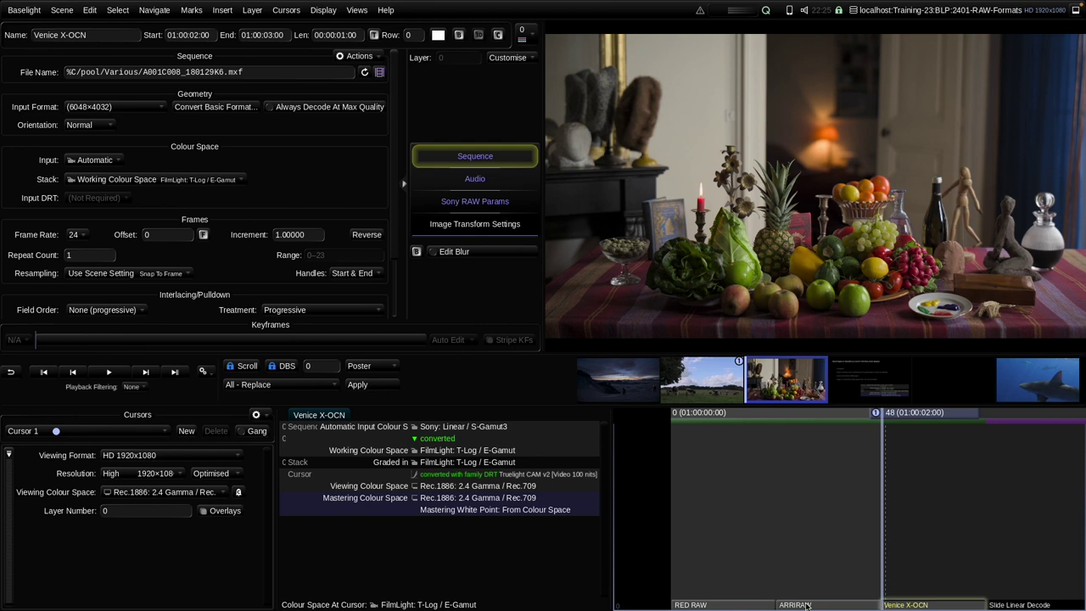
key("Up")
key("Up")
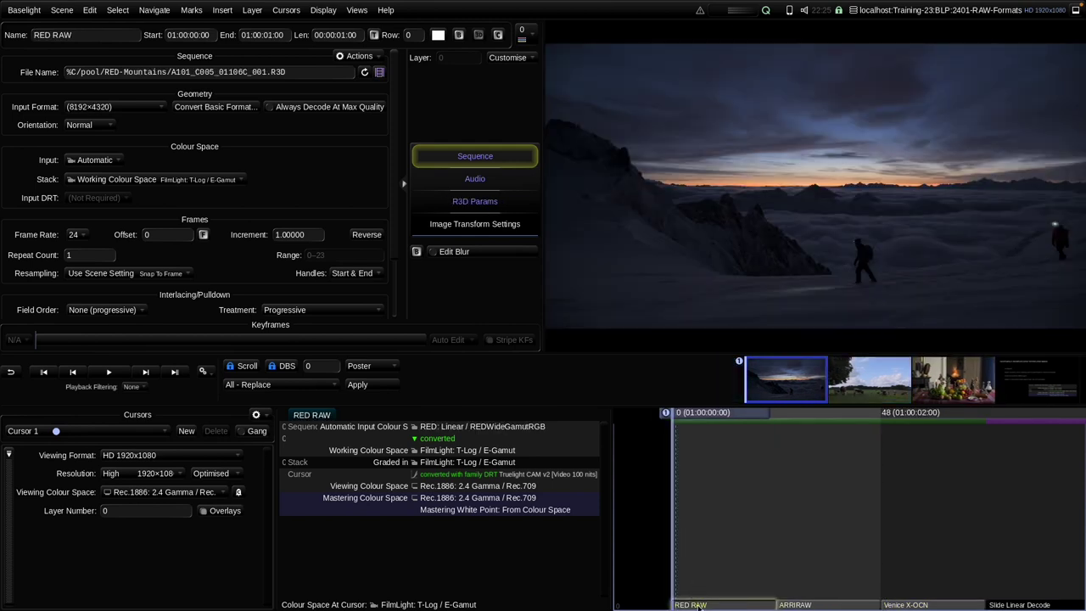
key("Down")
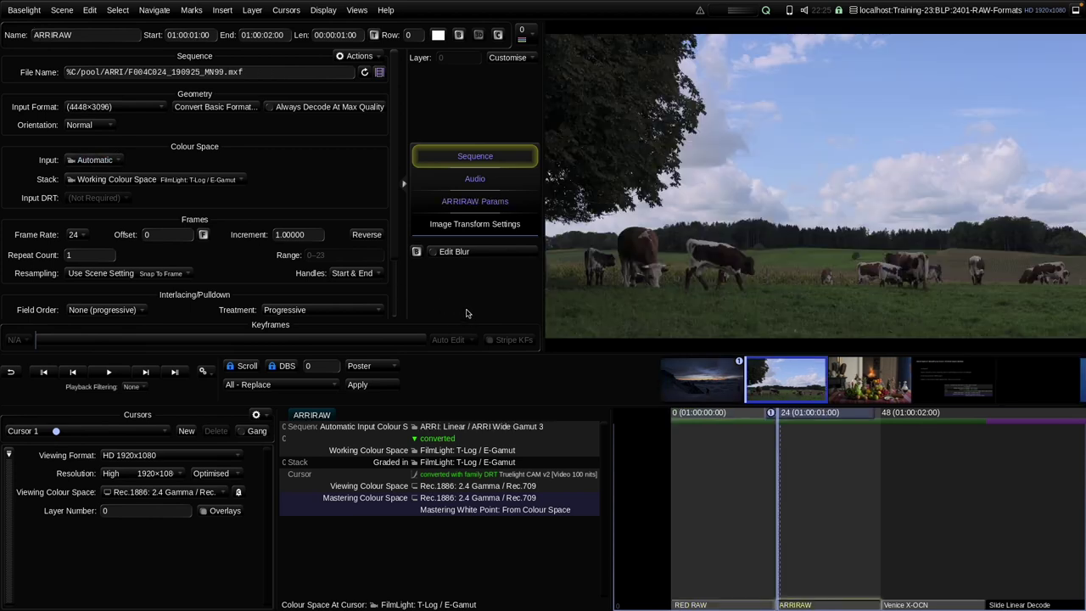
key("Down")
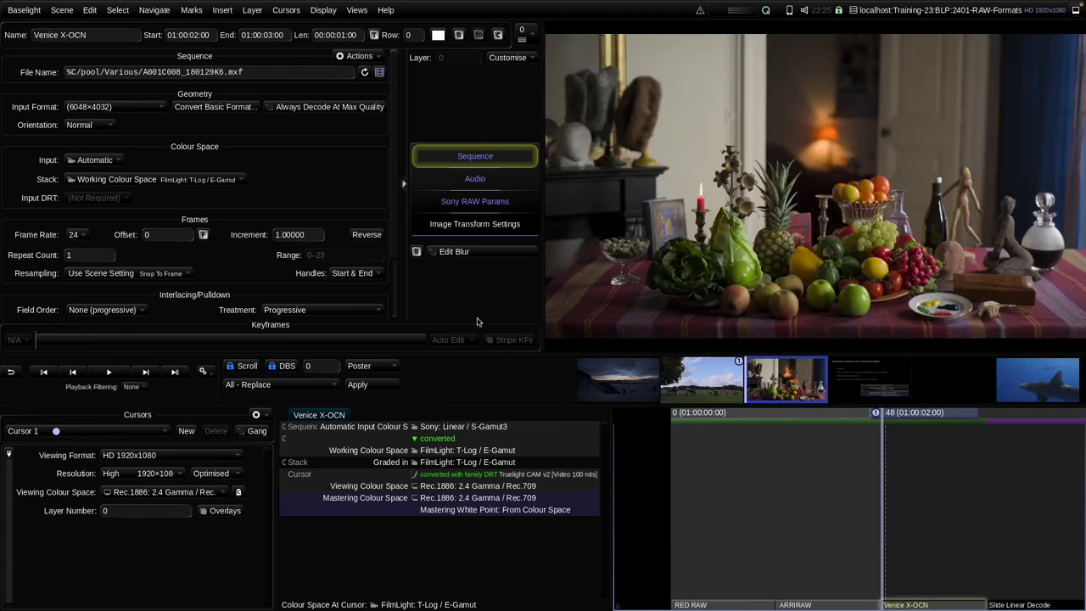
key("Up")
key("Up")
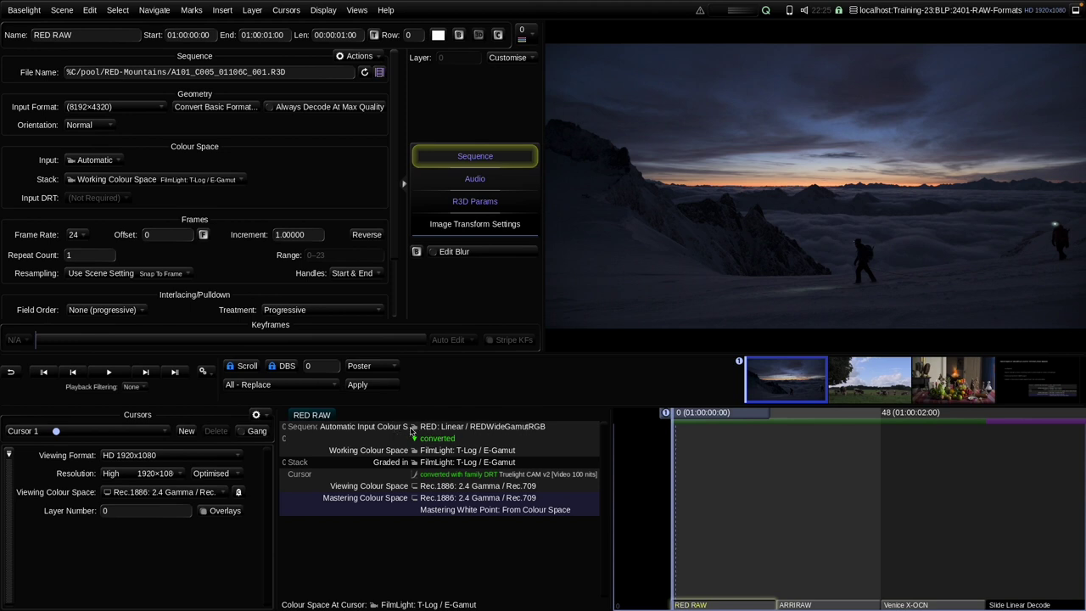
key("Down")
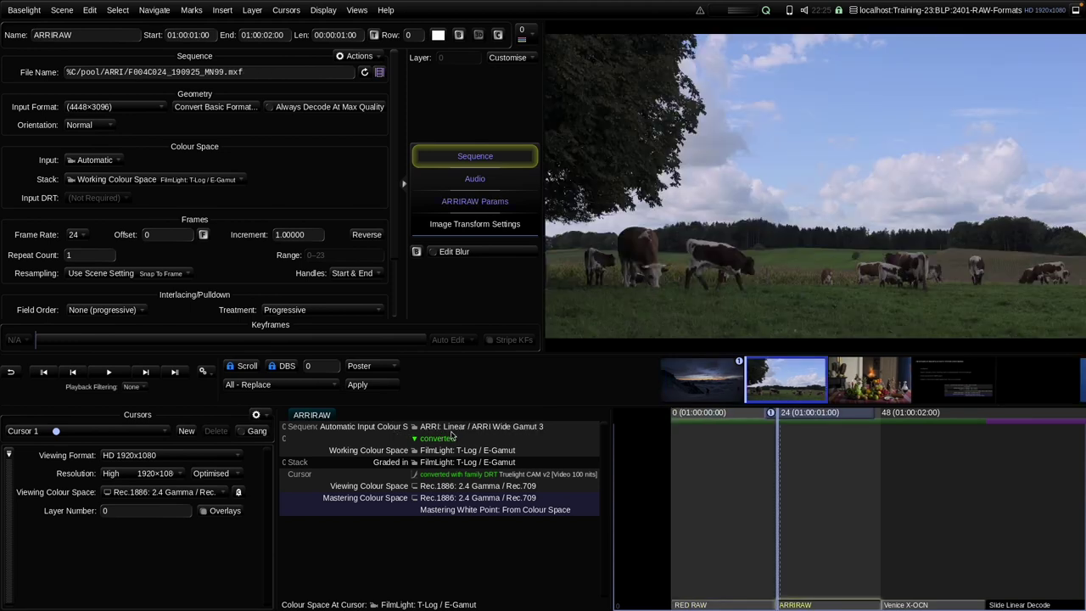
key("Down")
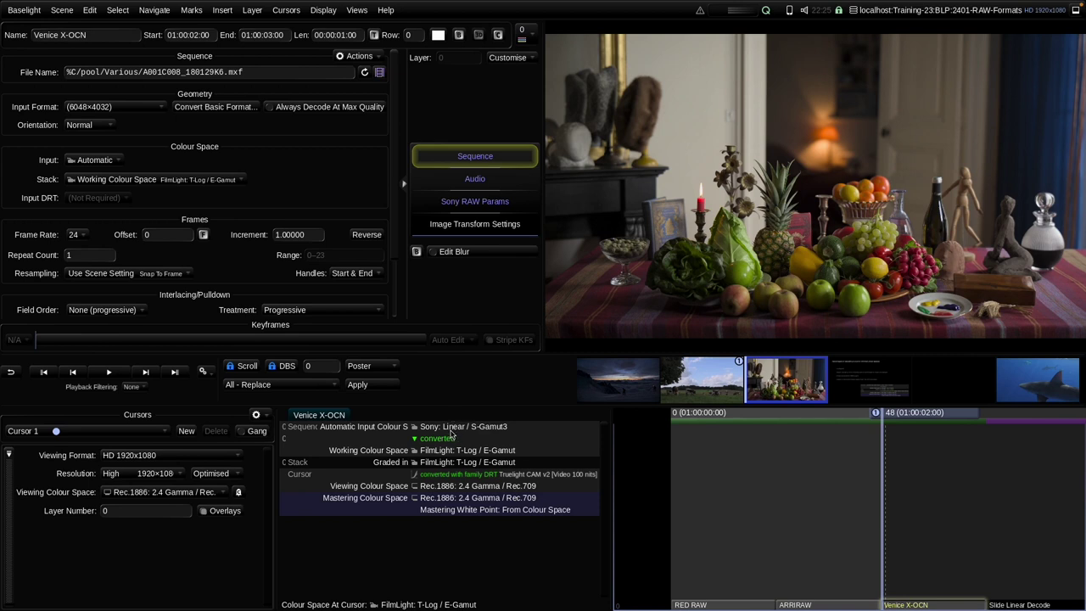
Examine which RED RAW decode, exposure, colour and IPP2 parameters are fixed by the automatic colour space, checking the ARRIRAW parameters too
key("Home")
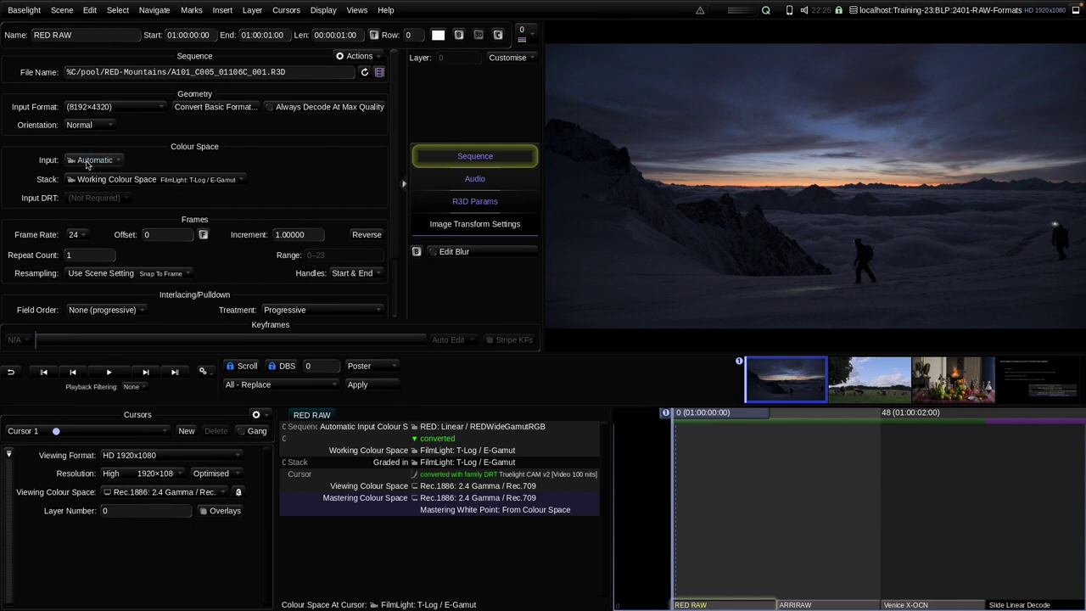
mouse_move(84, 165)
left_click(462, 205)
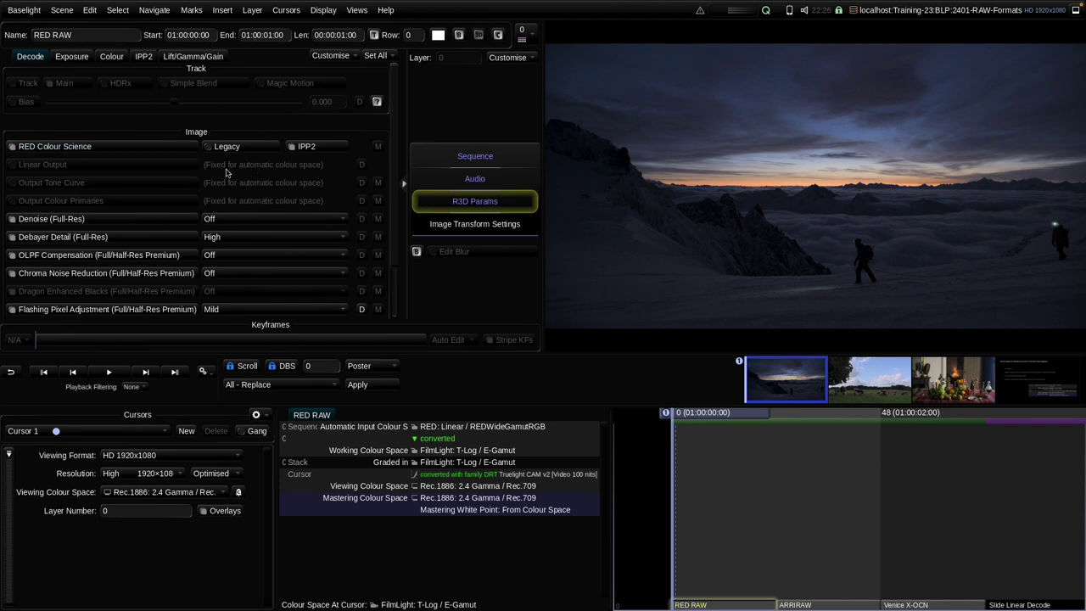
key("Down")
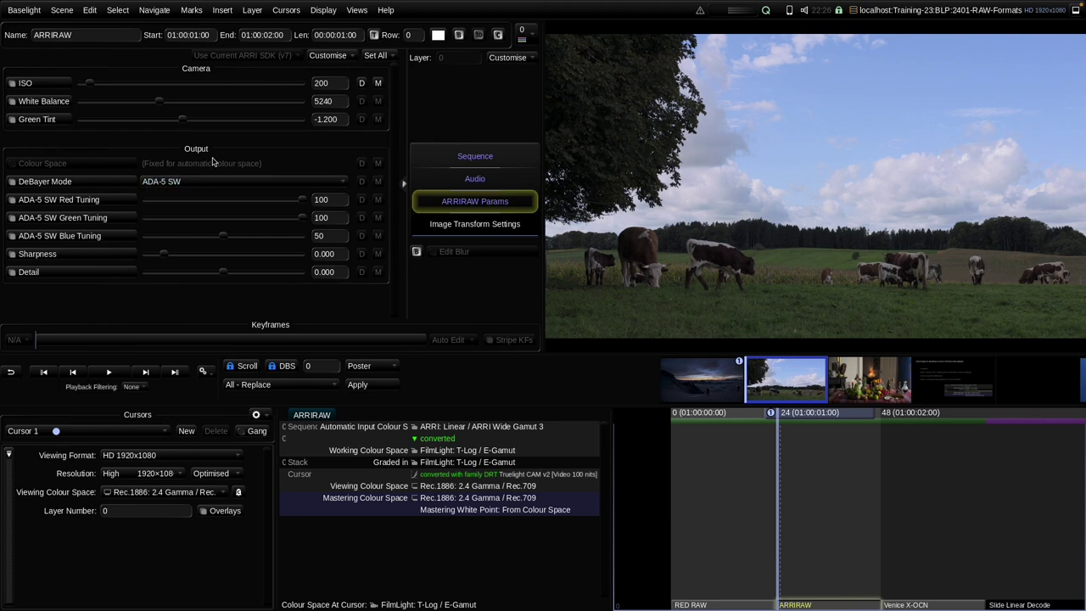
key("Up")
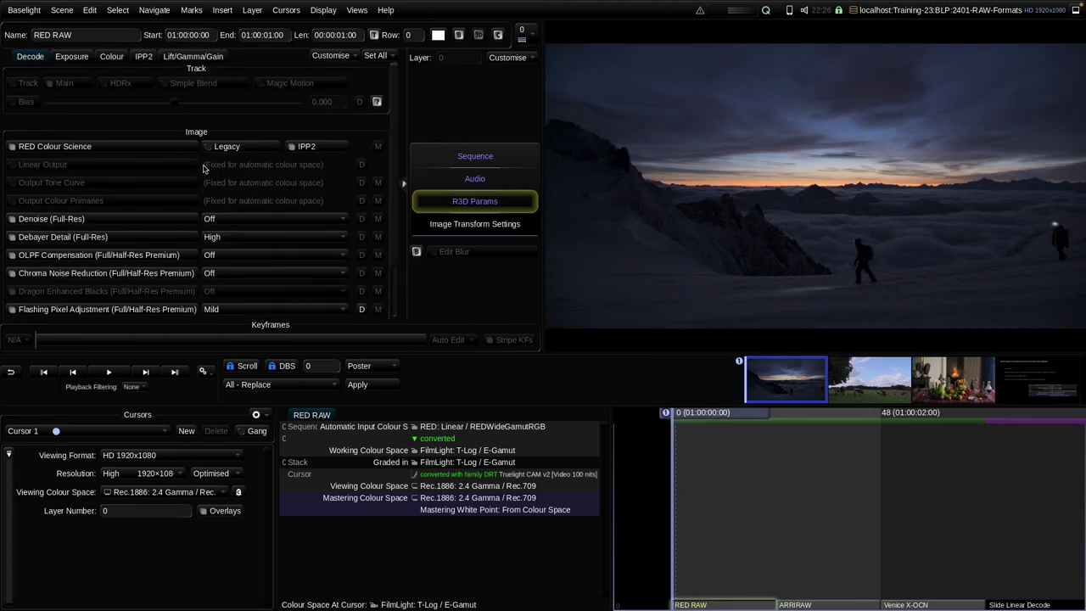
left_click(109, 58)
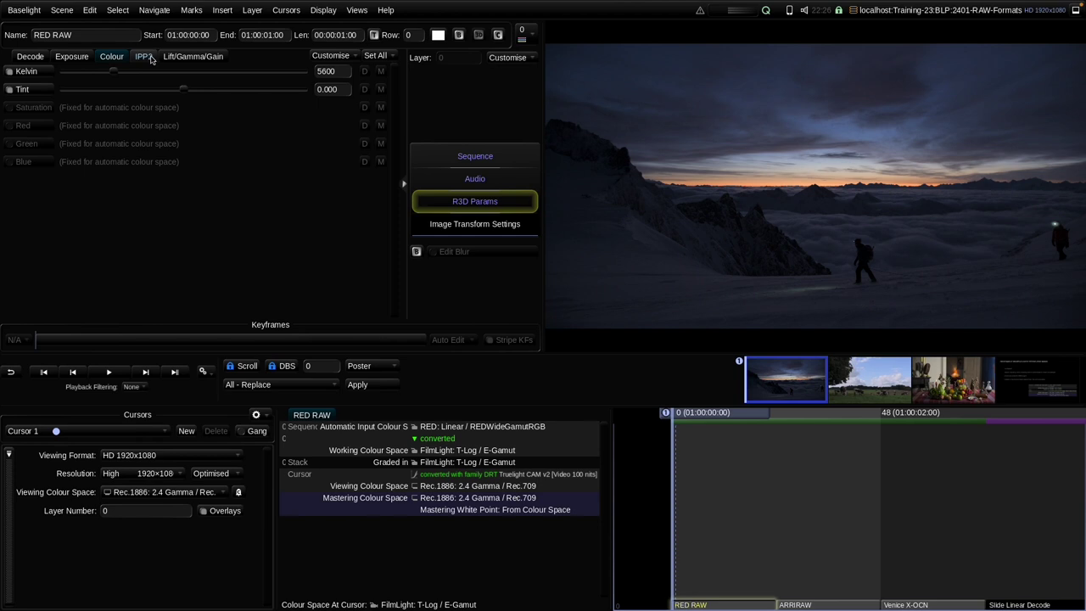
left_click(146, 58)
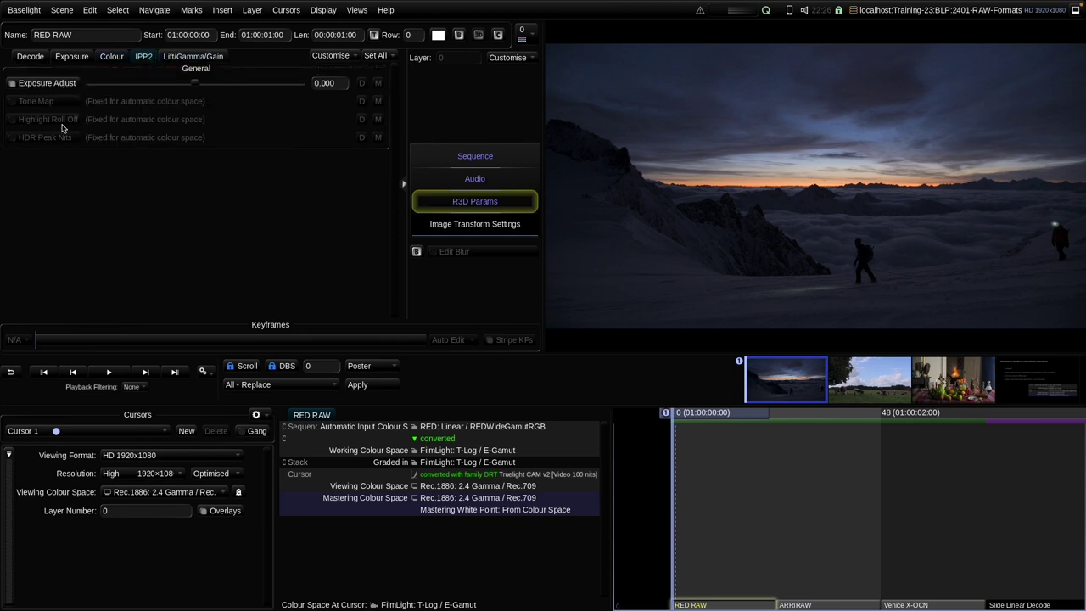
left_click(109, 59)
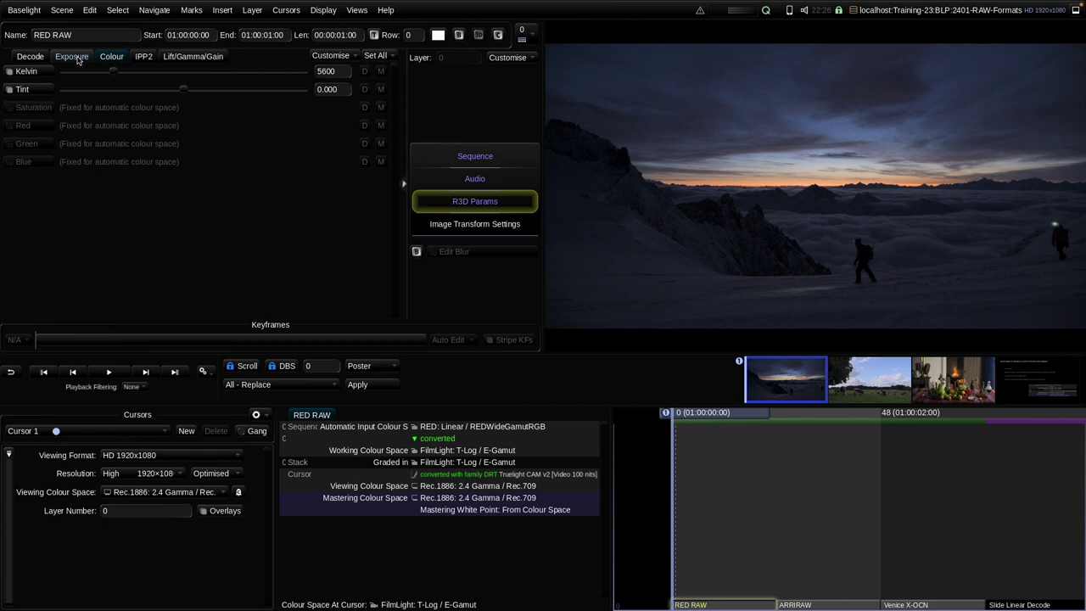
left_click(74, 60)
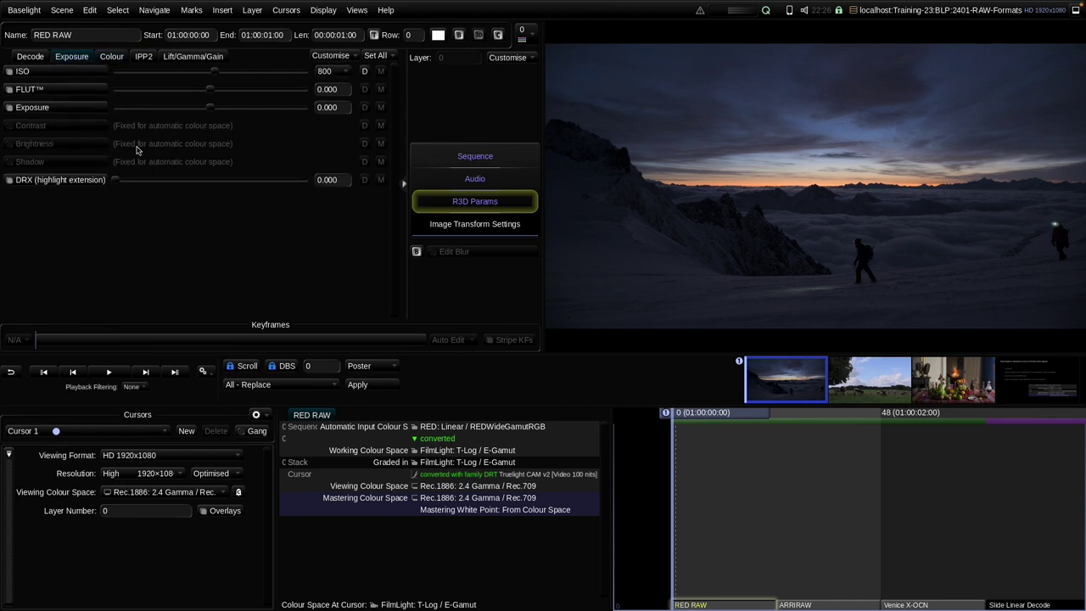
left_click(30, 56)
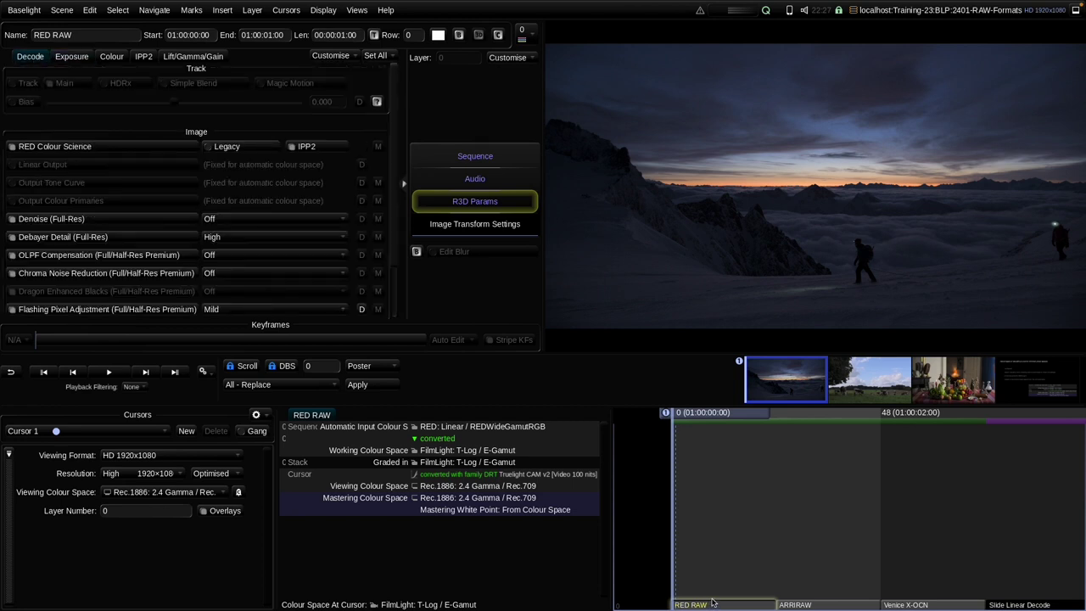
left_click(474, 156)
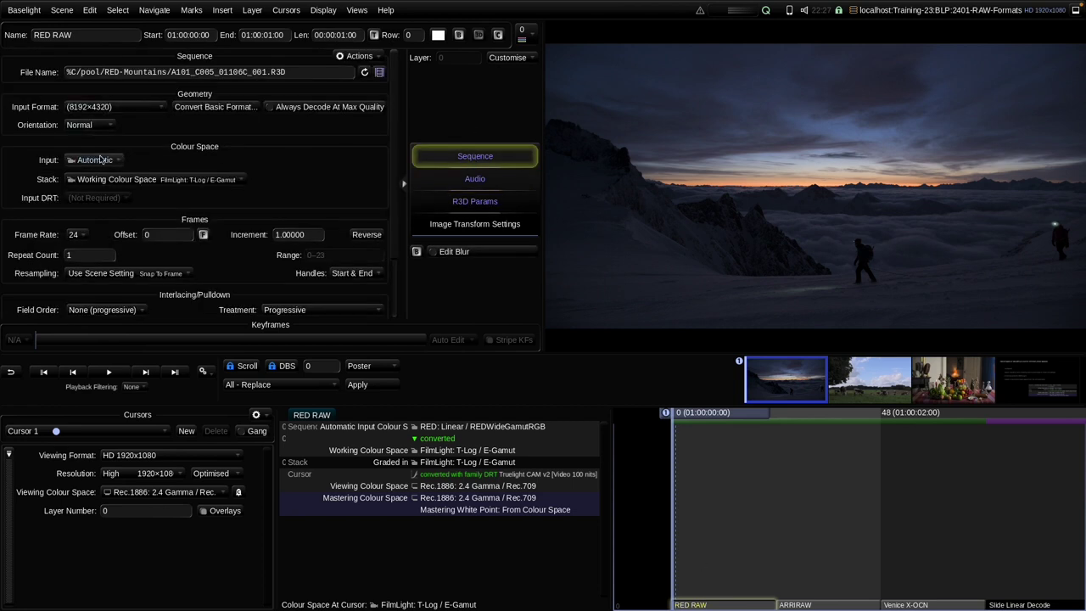
left_click(476, 204)
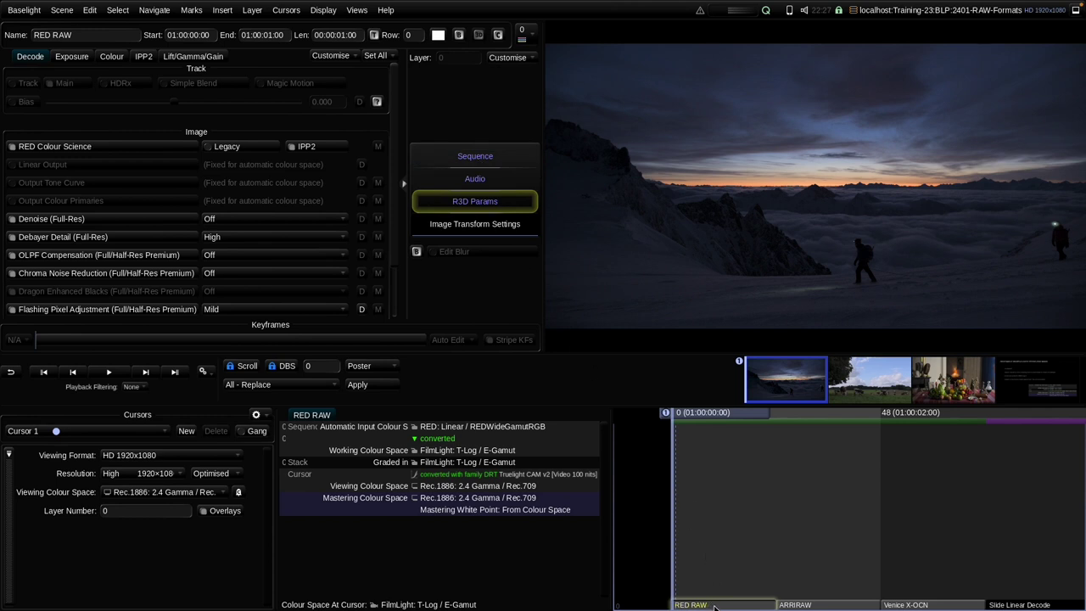
Duplicate the RED RAW shot onto a row above the original and set the copy's input colour space to RED: Linear / REDWideGamutRGB
left_click_drag(712, 606, 715, 609)
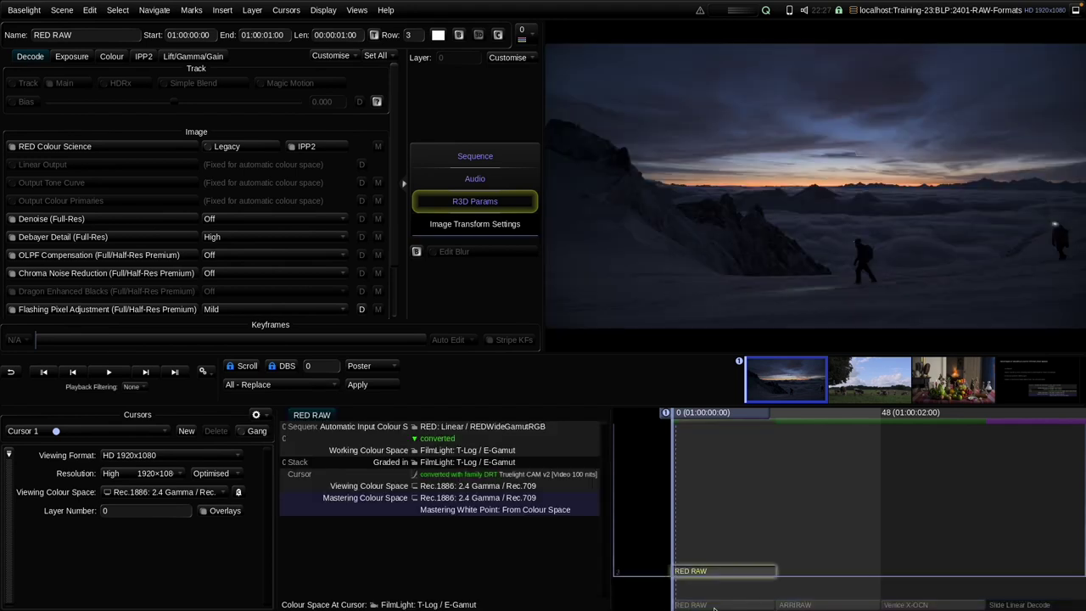
left_click(456, 151)
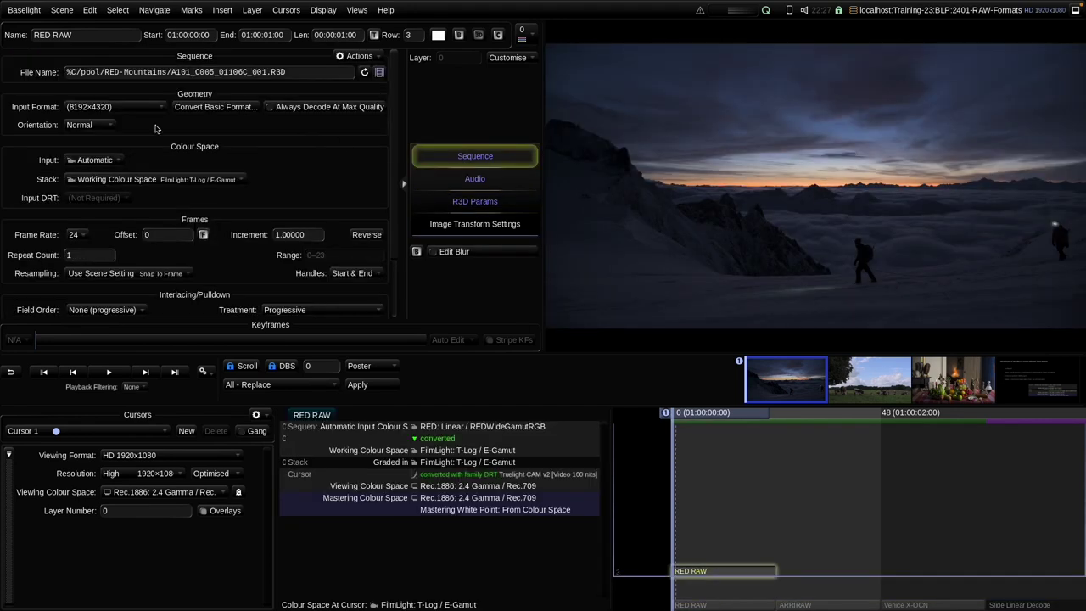
left_click(87, 161)
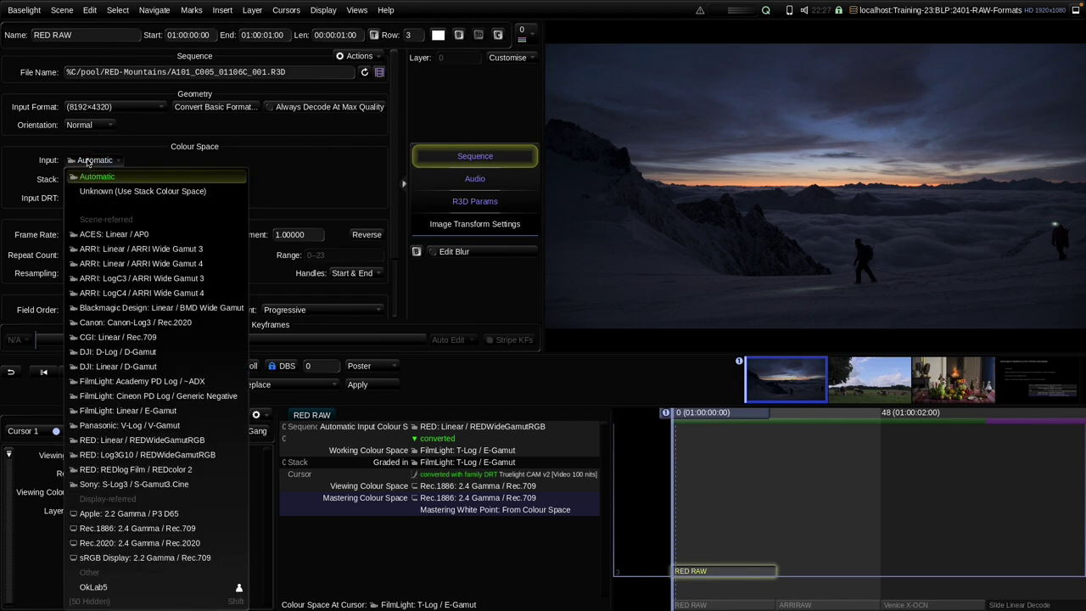
left_click(121, 440)
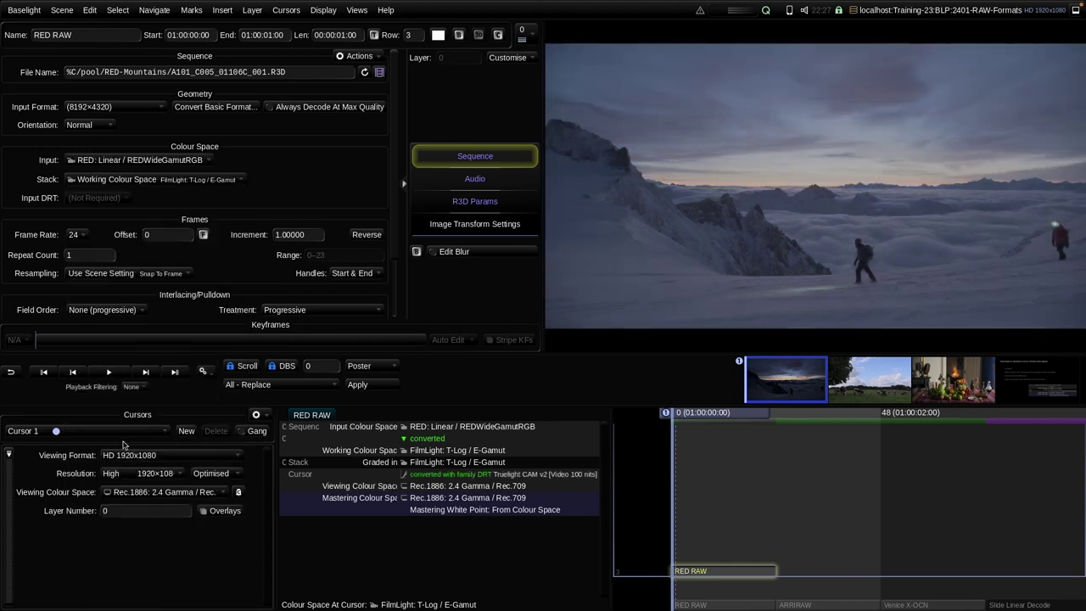
Enable the Linear Output override in the copy's R3D decode parameters and set it to Linear
left_click(464, 205)
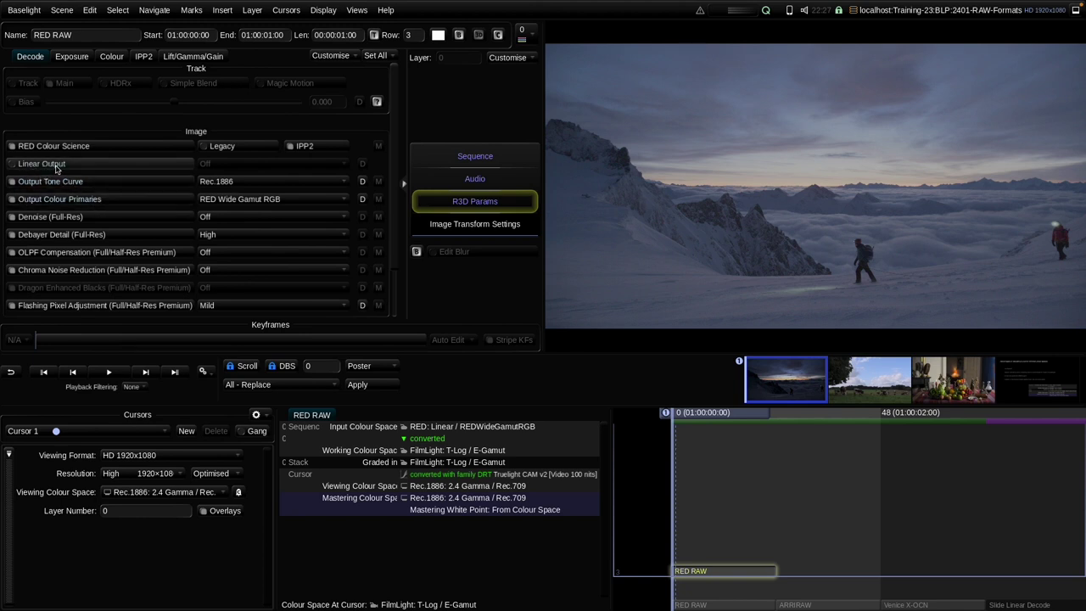
left_click(460, 161)
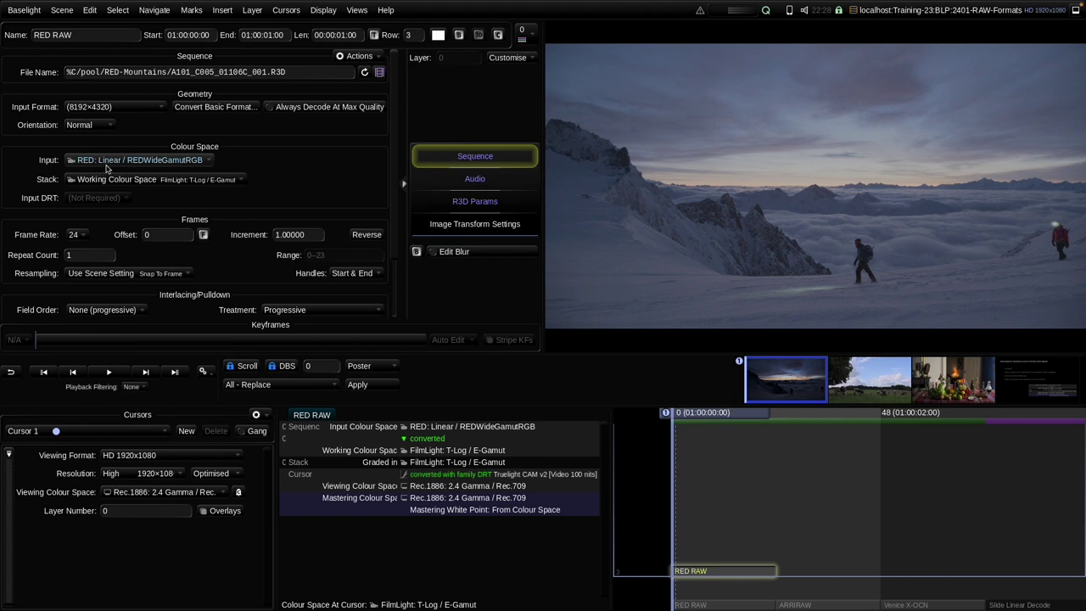
left_click(467, 203)
left_click(56, 166)
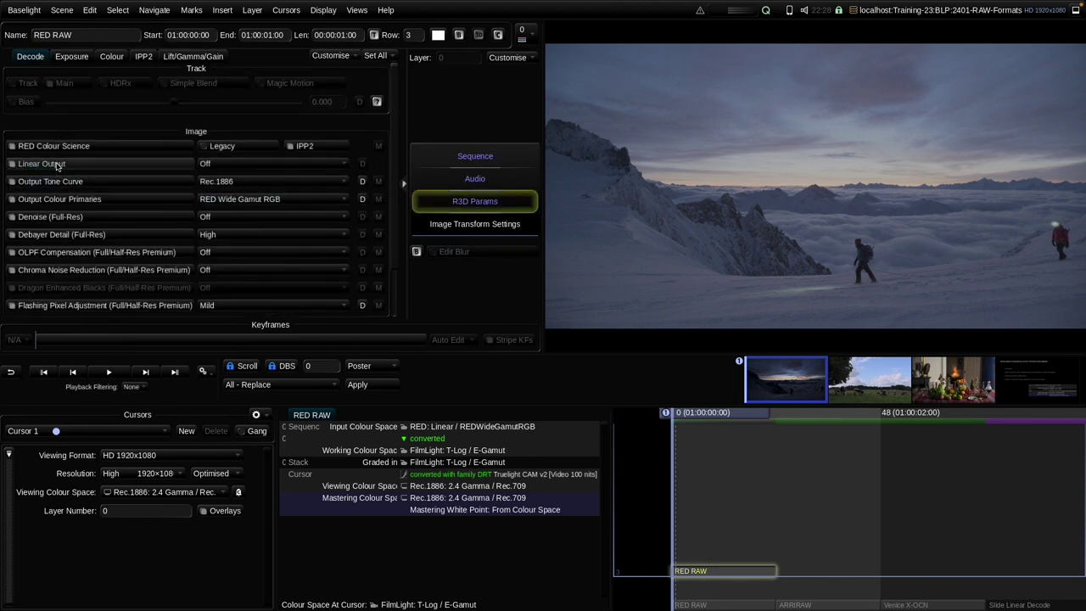
left_click(238, 166)
left_click(224, 195)
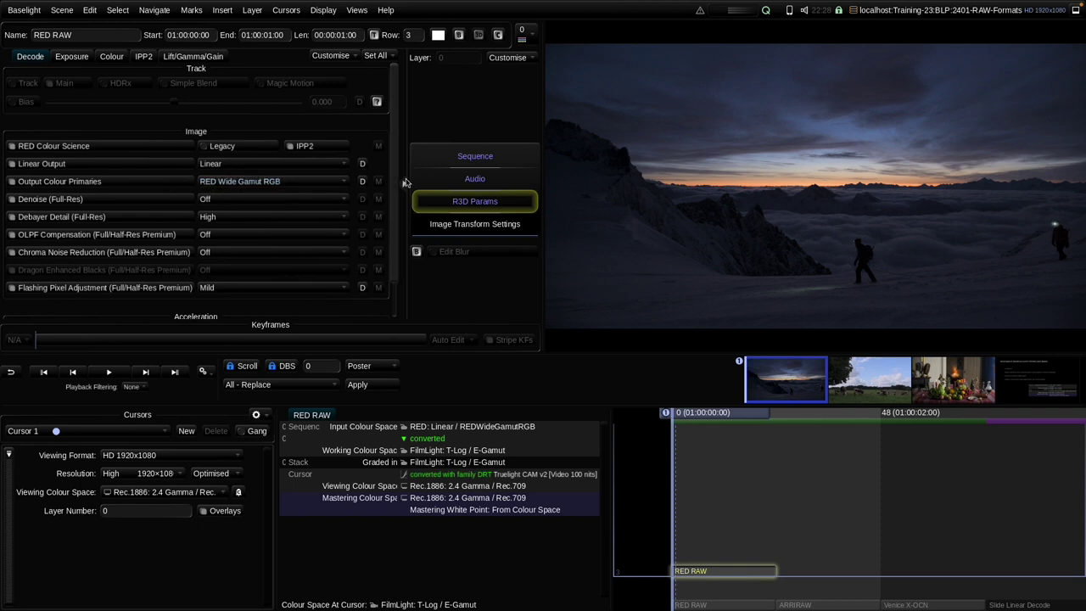
Compare the manually decoded RED RAW copy with the original shot beneath it, and view the copy's sequence colour space settings
left_click(716, 560)
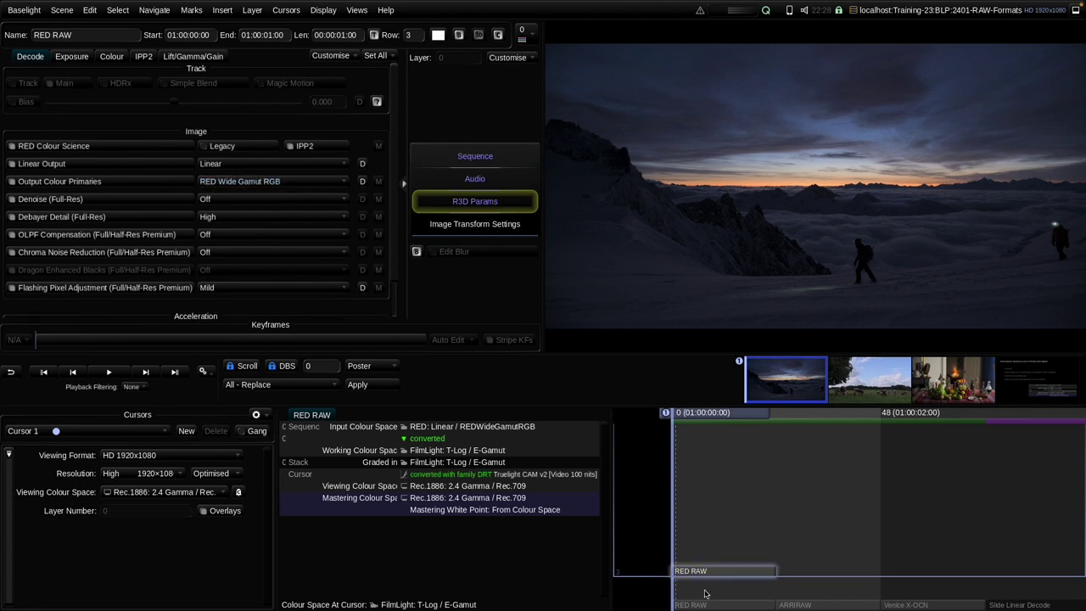
left_click(704, 594)
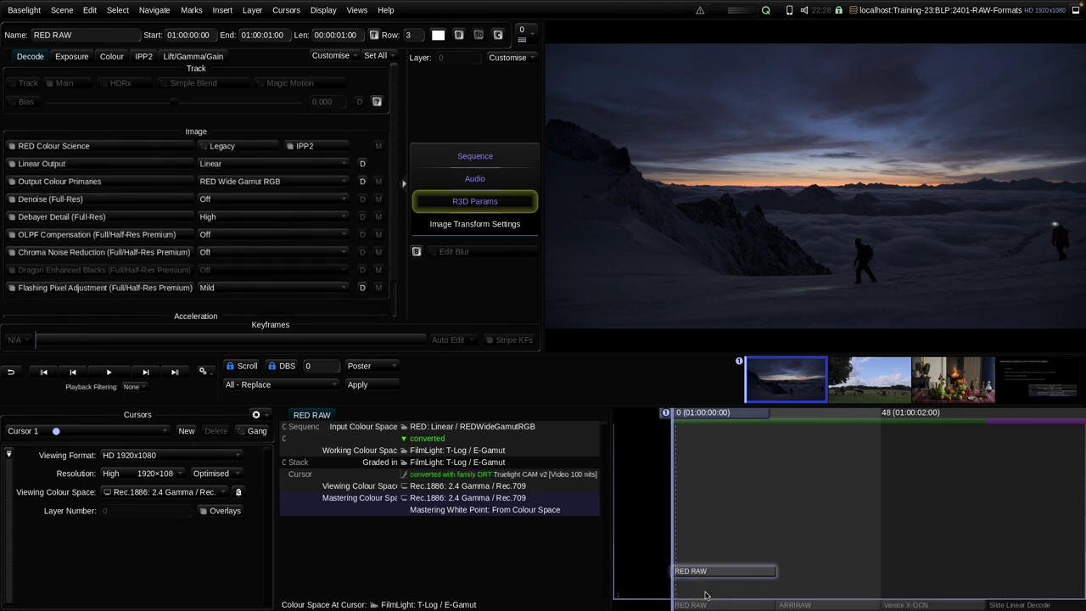
left_click(708, 572)
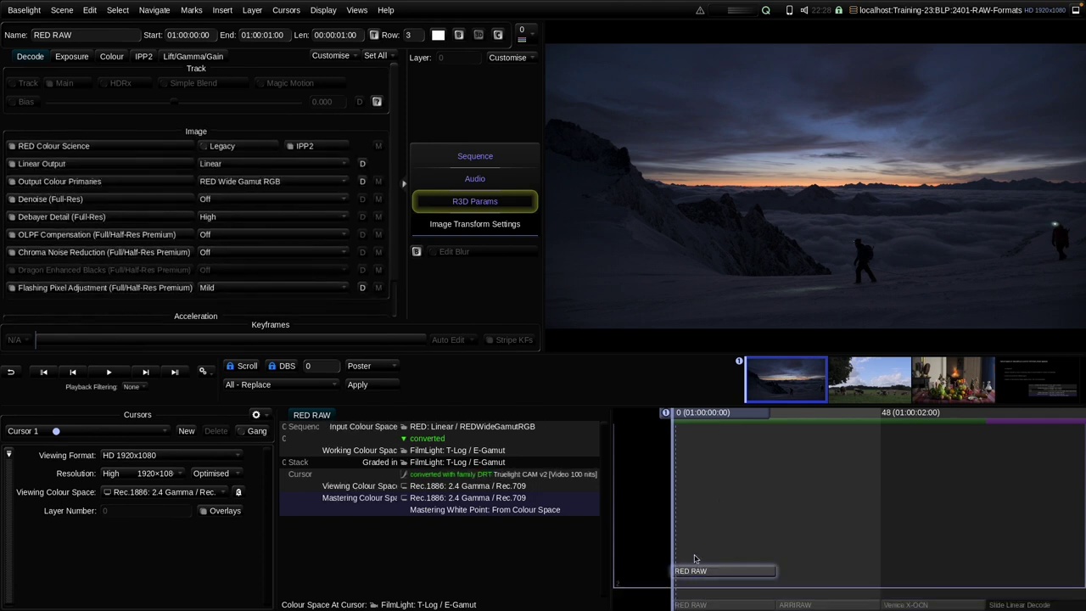
left_click(702, 598)
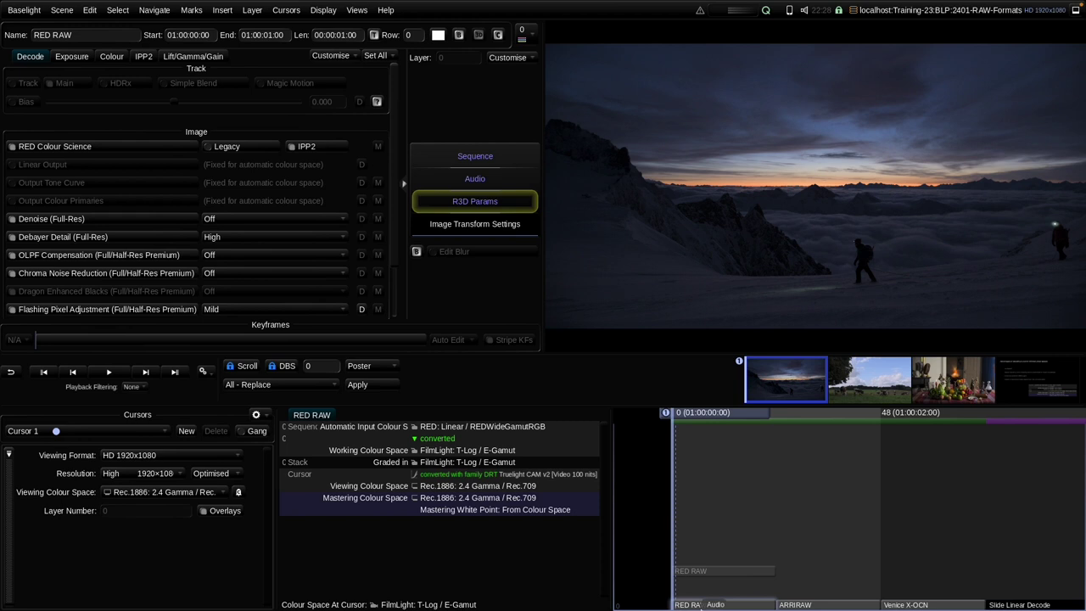
left_click(694, 574)
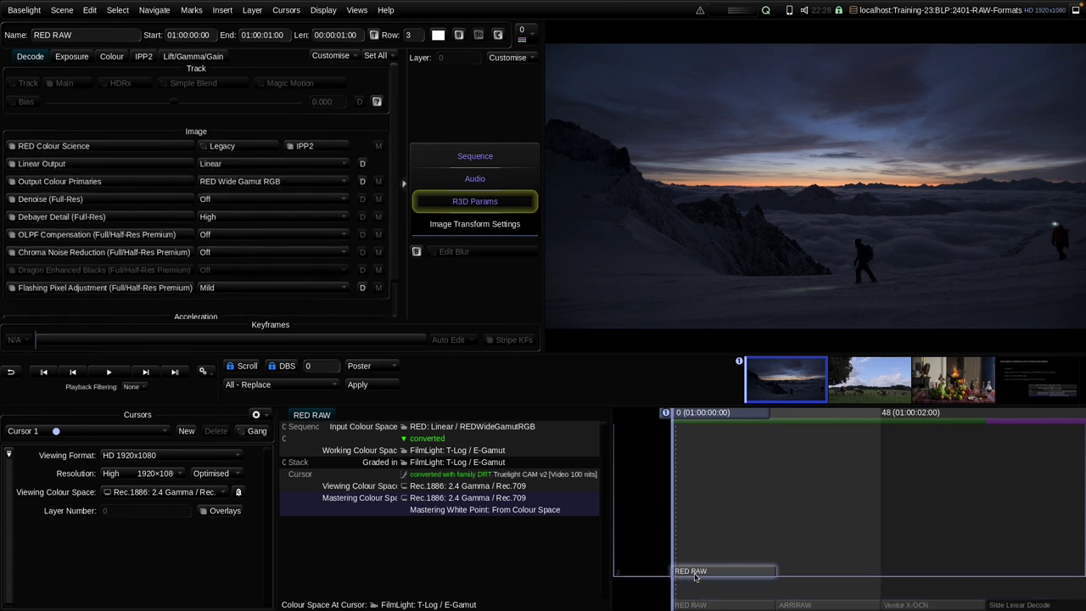
left_click(459, 159)
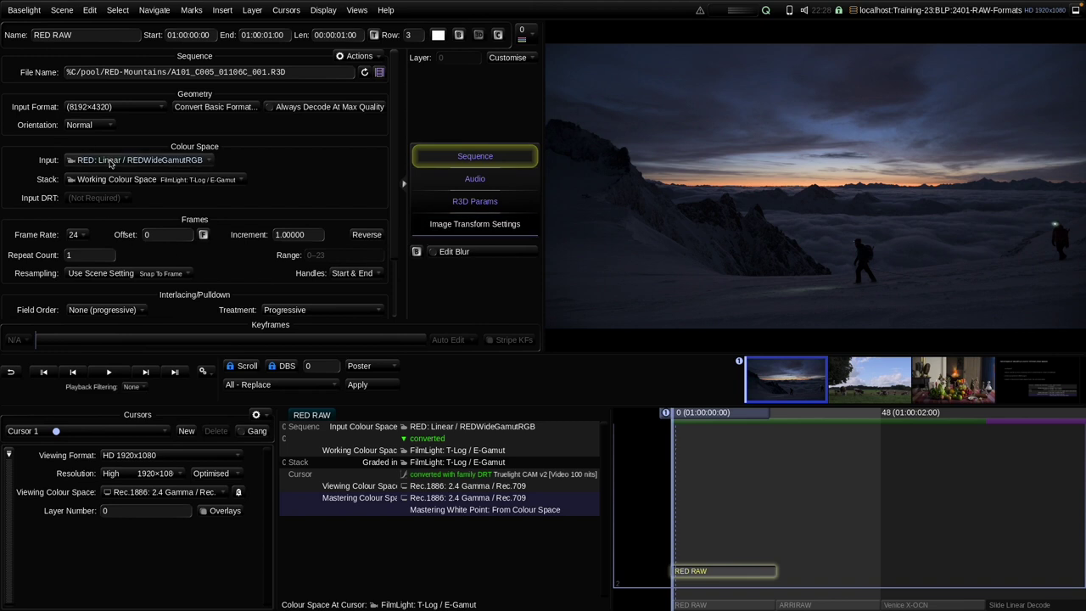
Set the RED RAW copy's input colour space to RED: Log3G10 / REDWideGamutRGB and match its R3D decode with Linear Output Off and Output Tone Curve Log 3G10
left_click(110, 161)
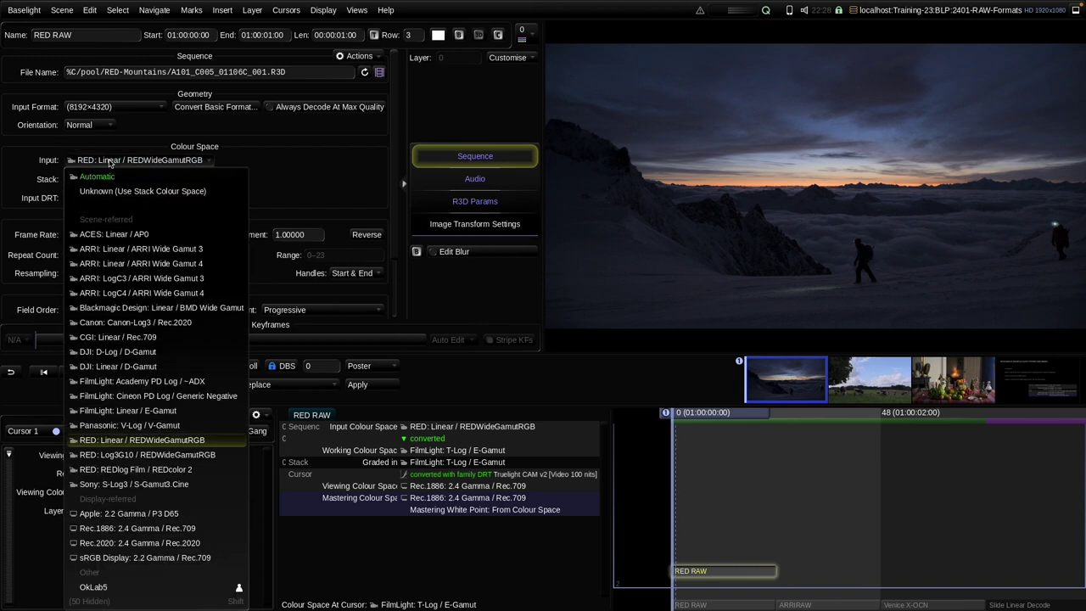
left_click(125, 455)
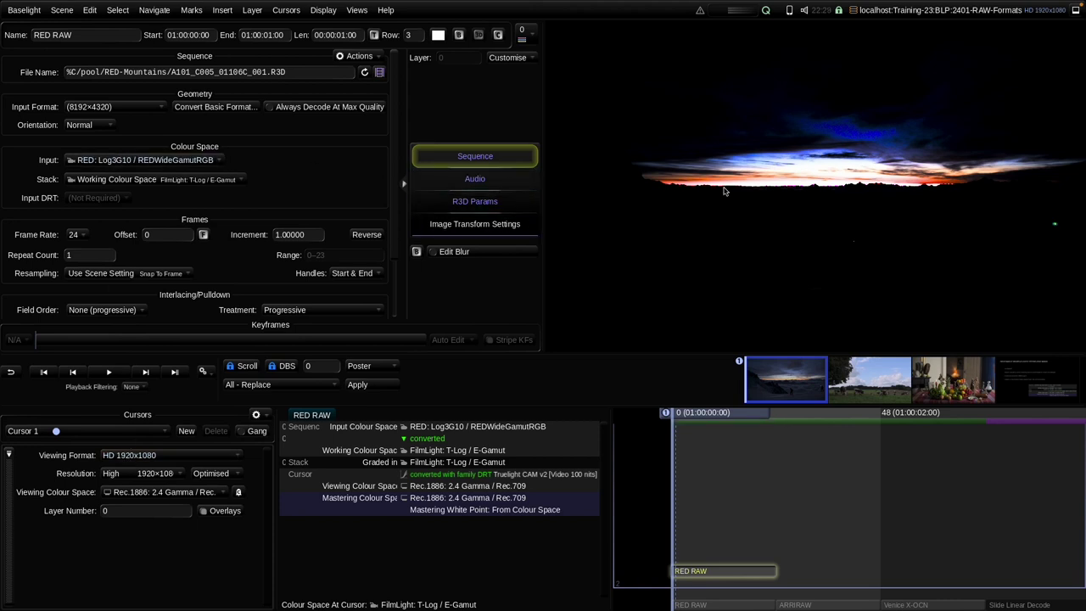
left_click(475, 201)
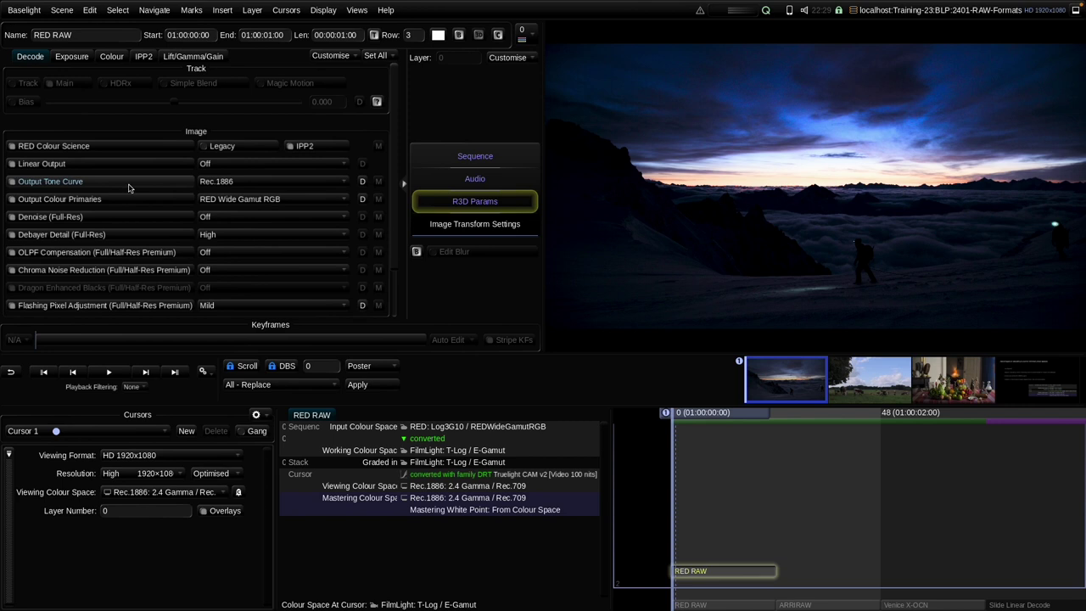
left_click(218, 182)
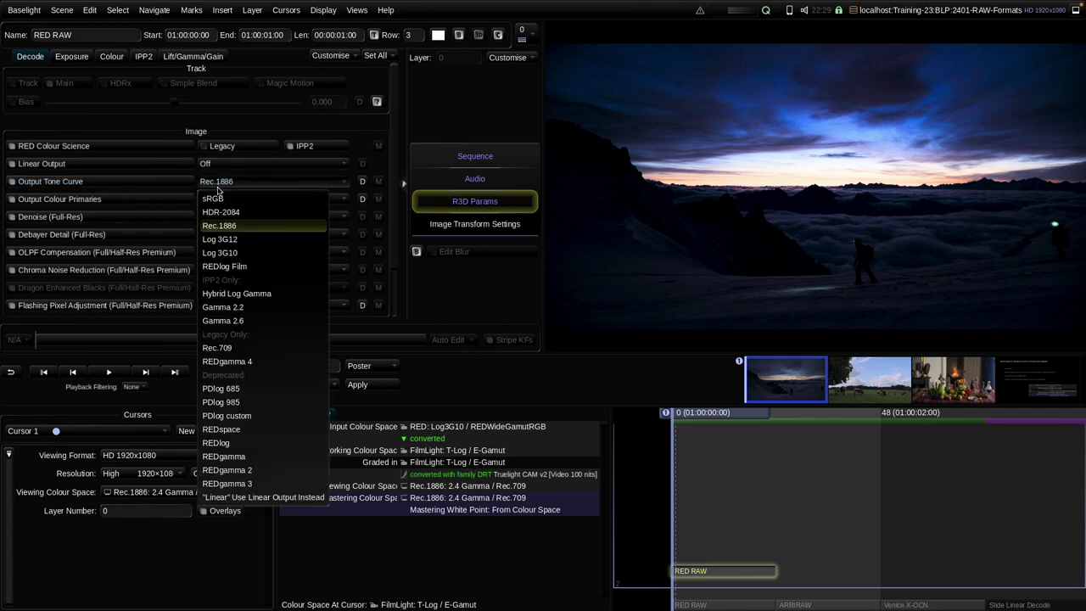
left_click(222, 253)
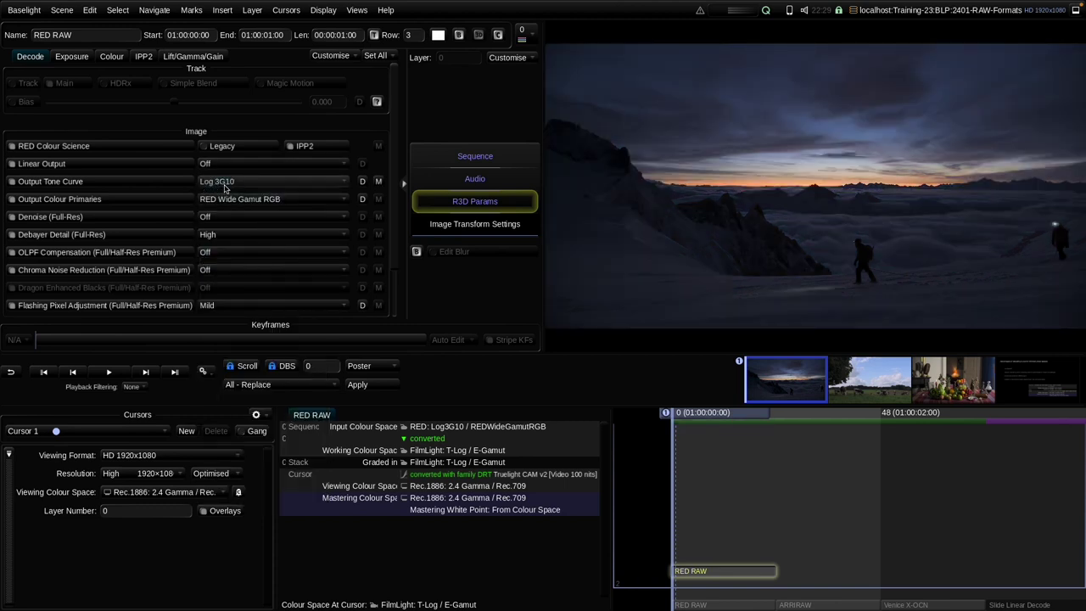
left_click(706, 582)
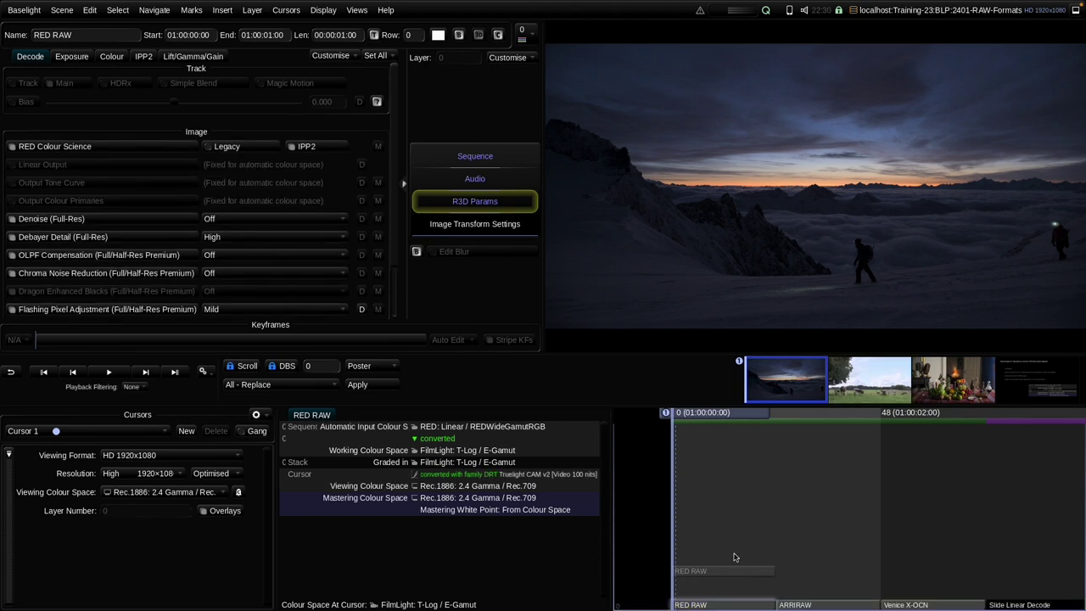
key("Down")
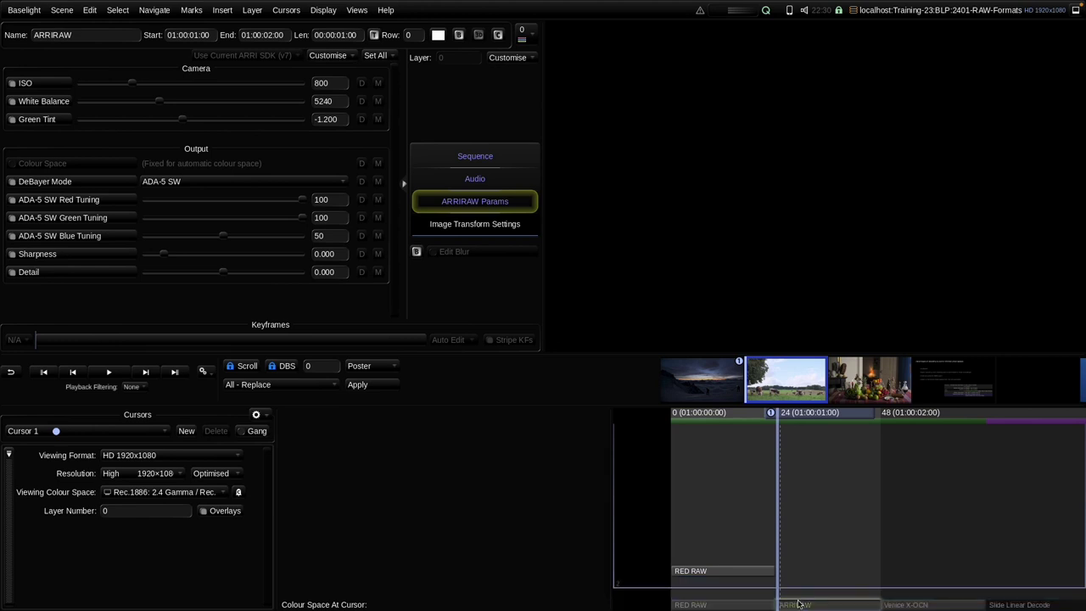
Duplicate the ARRIRAW shot onto a row above the original and set the copy's input colour space to ARRI: Linear / ARRI Wide Gamut 3
left_click(797, 604)
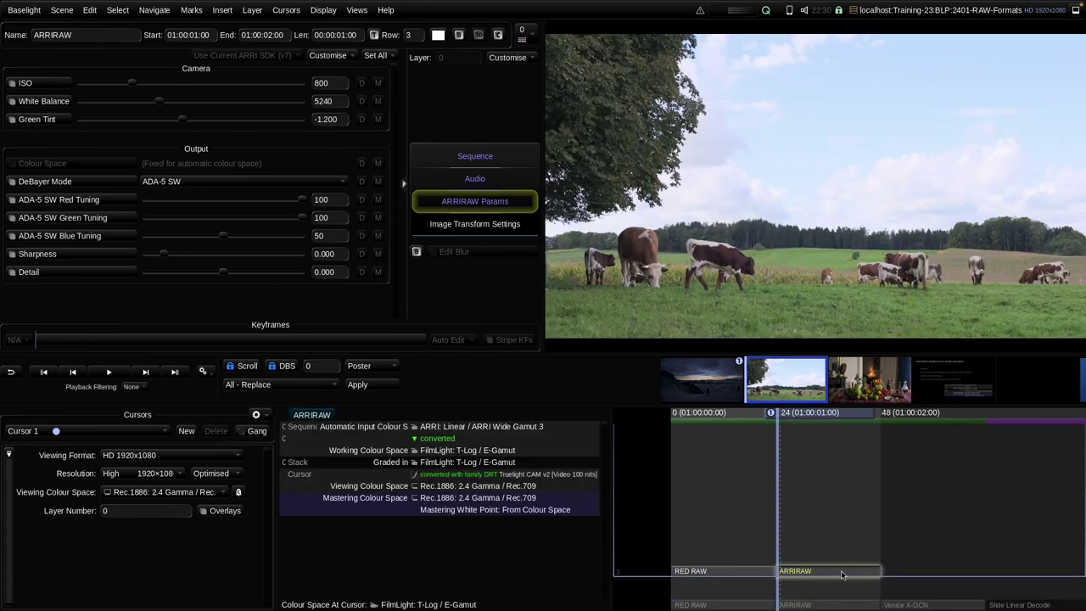
left_click(467, 157)
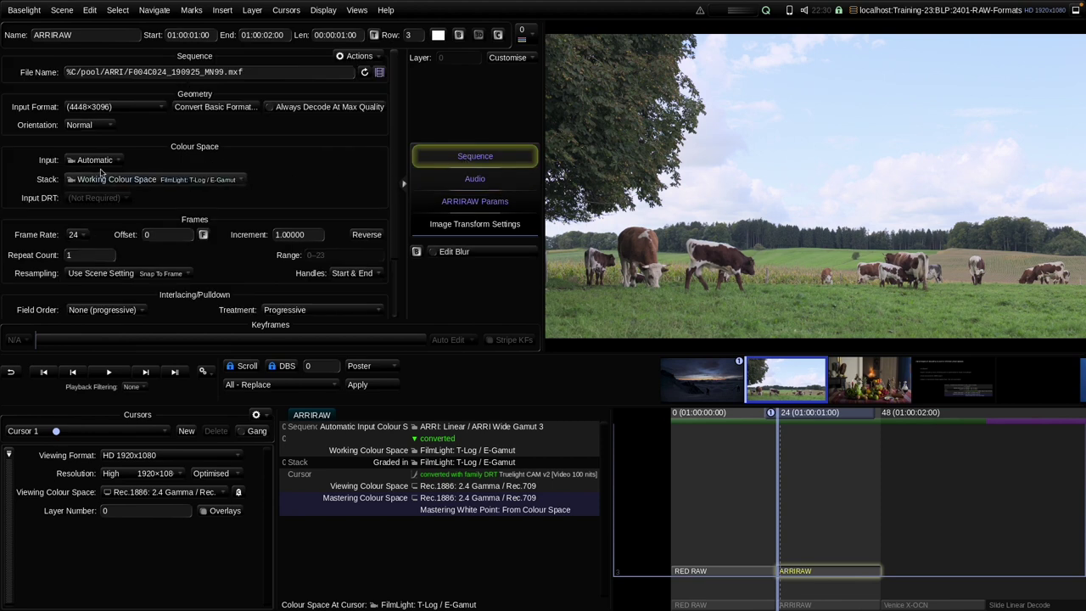
left_click(94, 160)
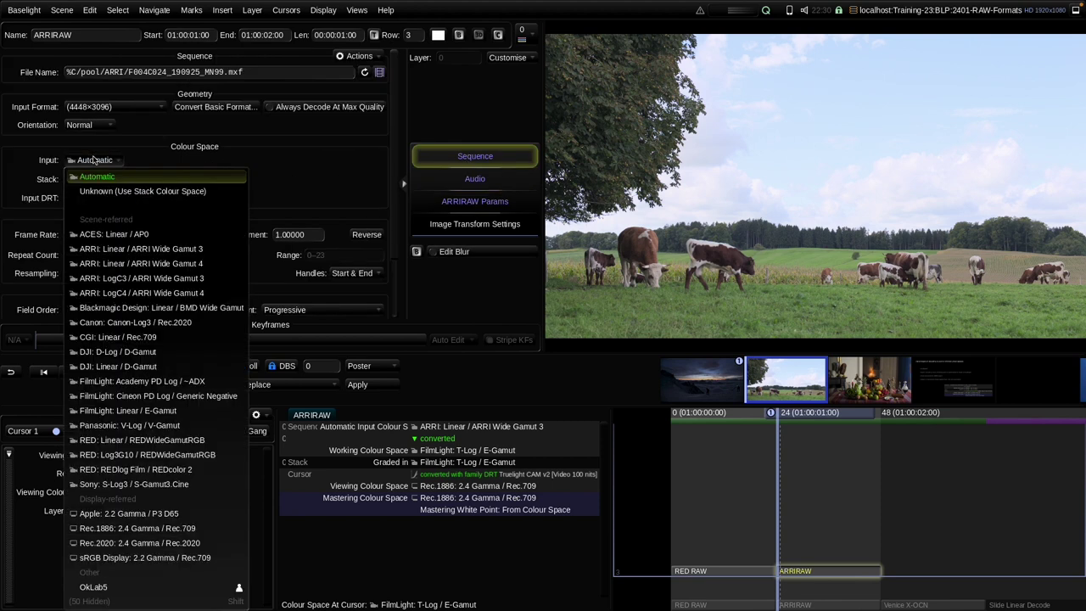
left_click(113, 250)
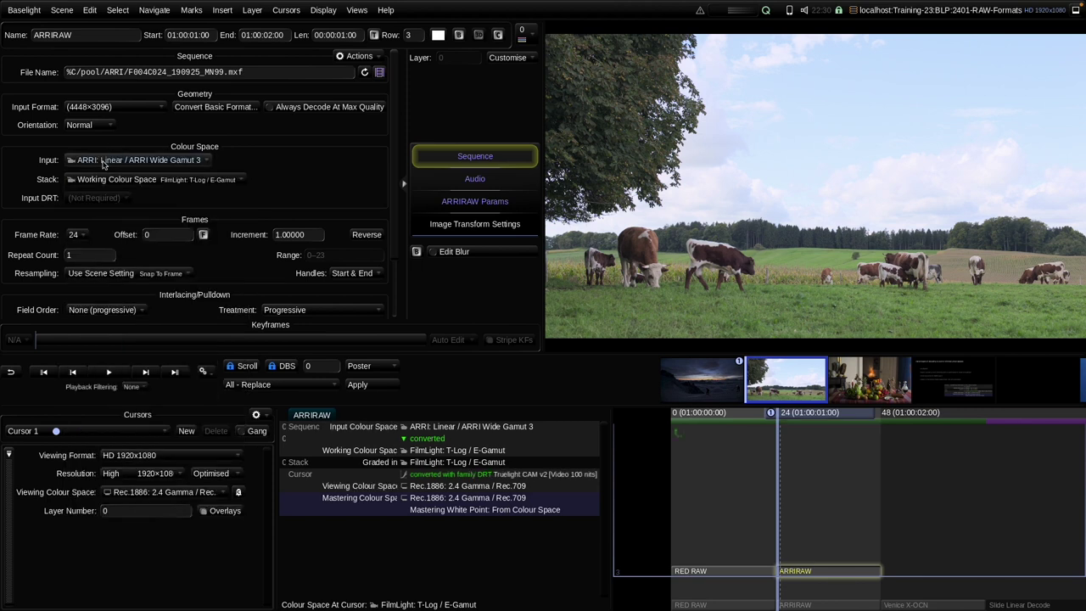
Check the ARRIRAW copy's decode colour space and compare the linear copy with the automatic original beneath it
left_click(442, 204)
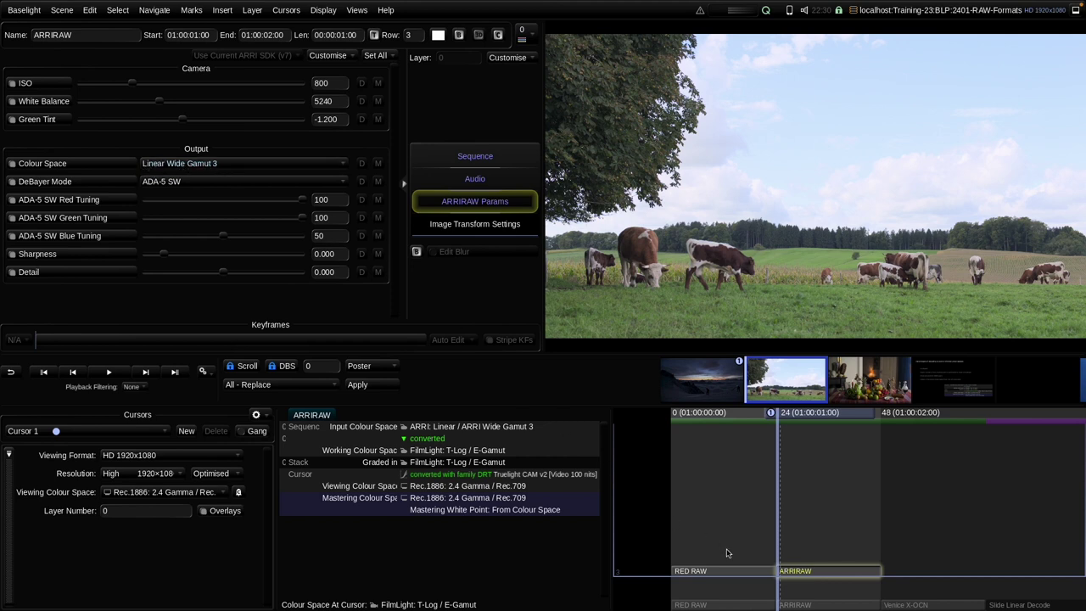
key("Down")
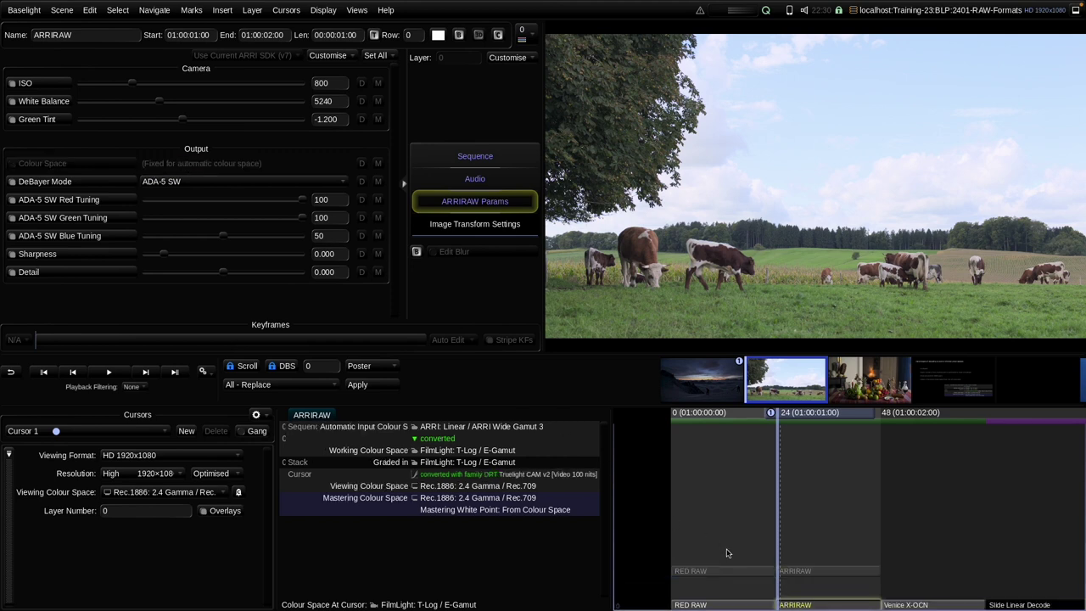
key("Up")
key("Down")
key("Up")
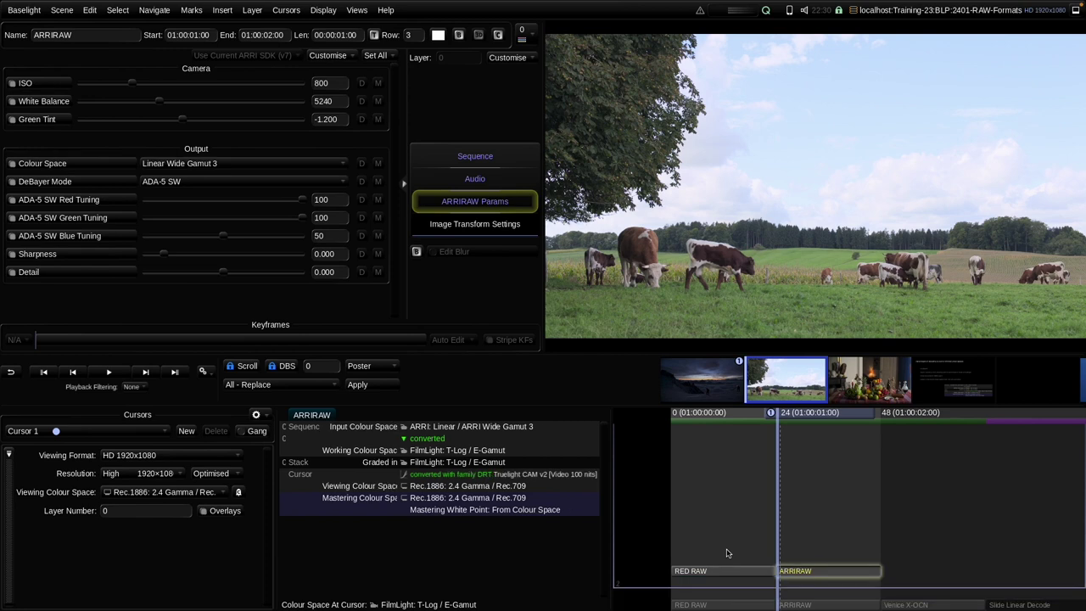
Set the ARRIRAW copy's input colour space to ARRI: LogC3 / ARRI Wide Gamut 3 and its decode colour space to LogC3 Wide Gamut 3 (ISO-varying)
left_click(474, 156)
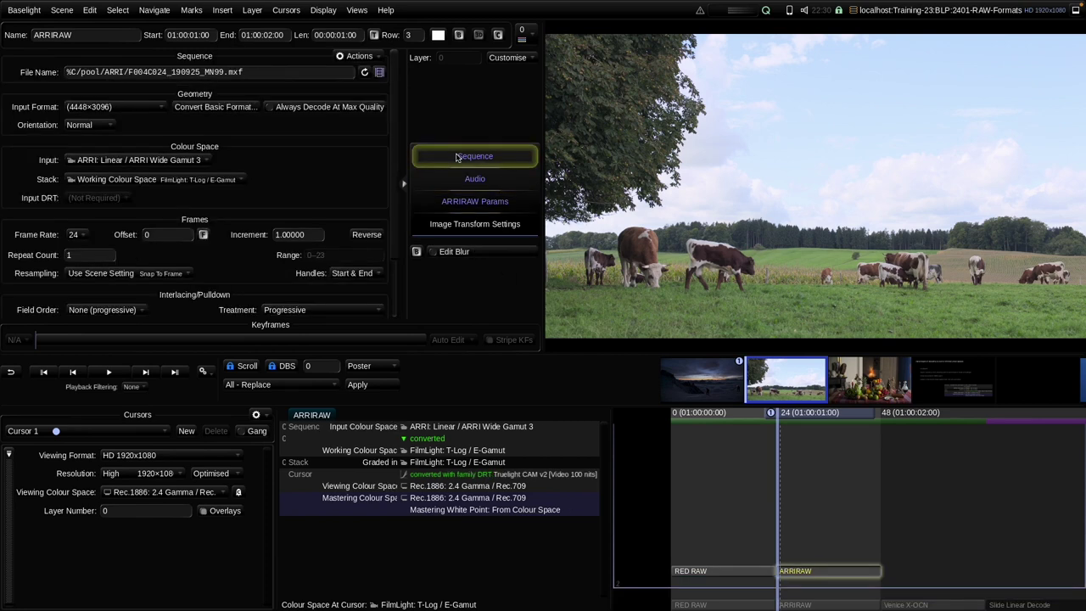
left_click(146, 159)
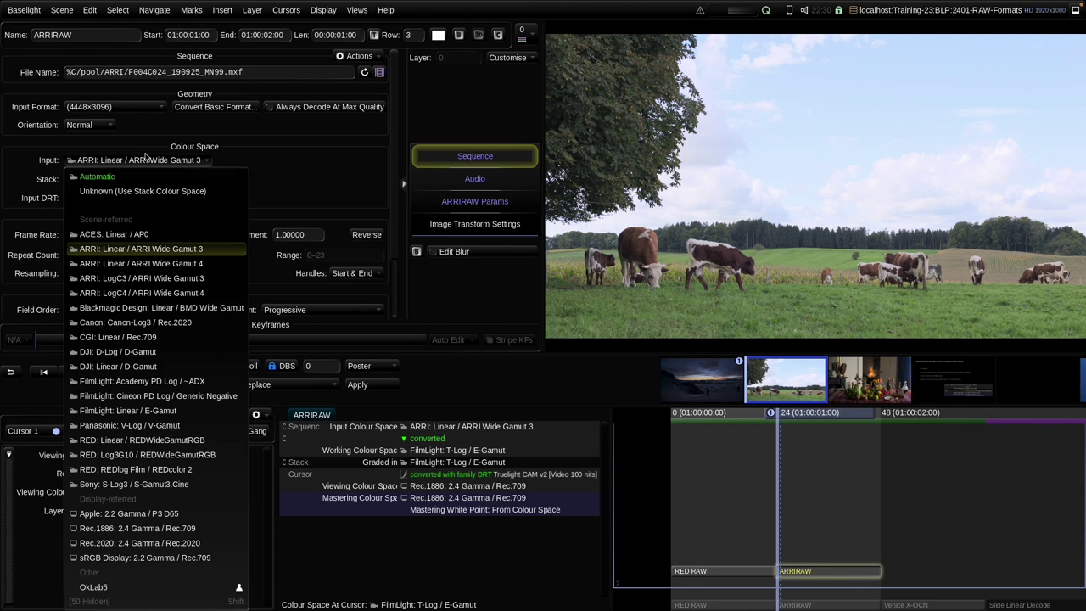
left_click(132, 280)
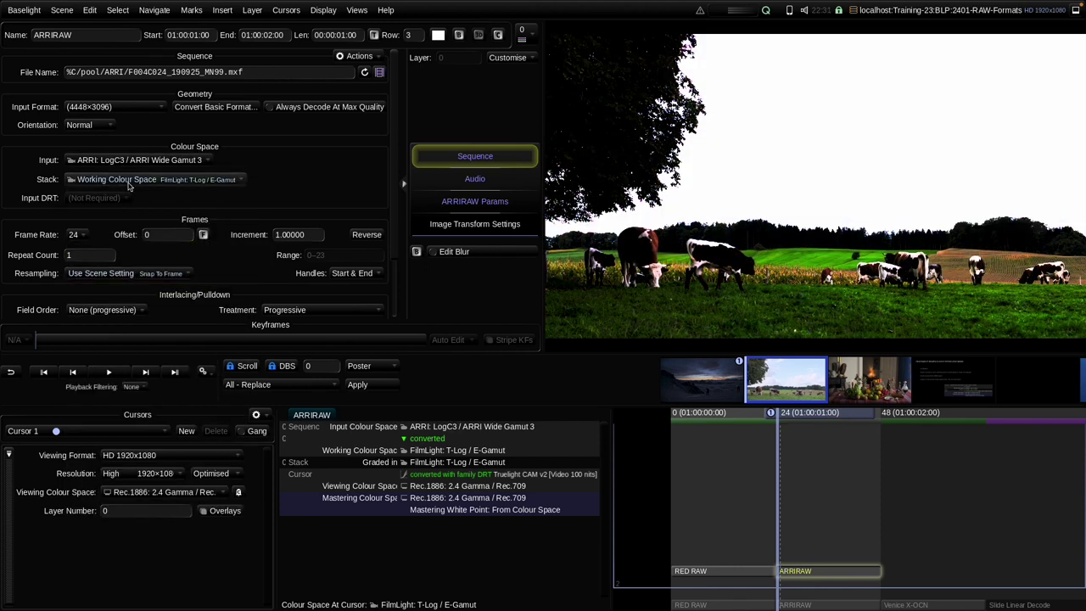
left_click(467, 203)
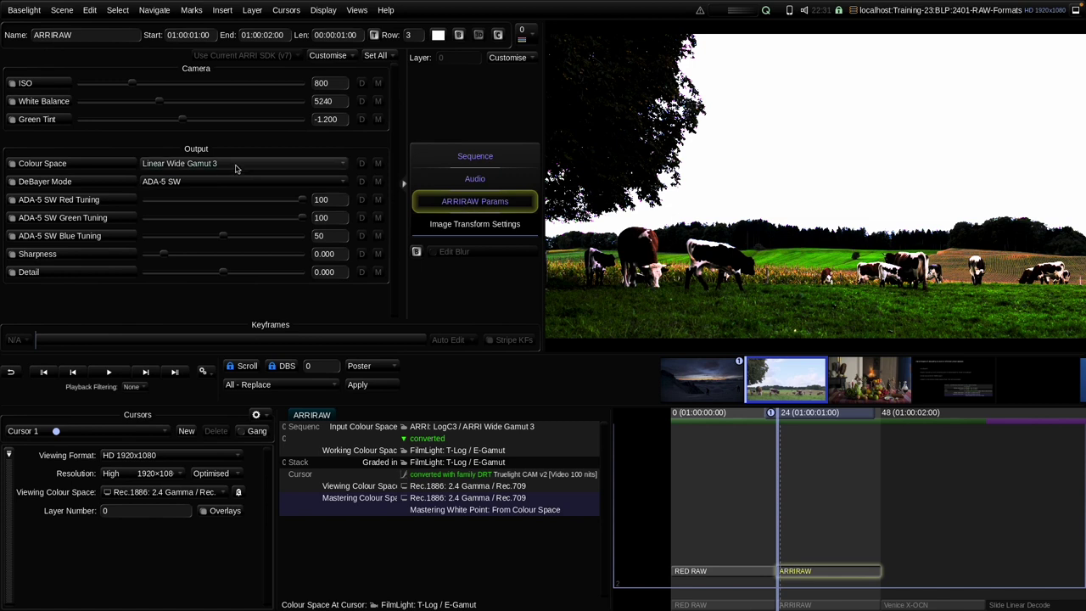
left_click(179, 165)
left_click(179, 195)
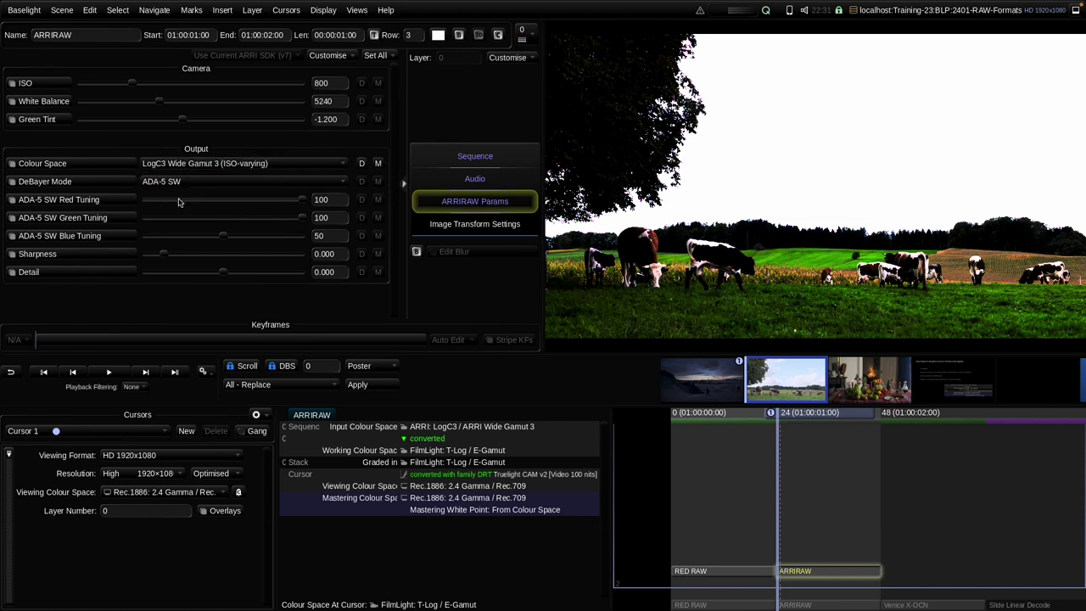
Compare the LogC3-decoded ARRIRAW copy with the automatically decoded original beneath it
key("Down")
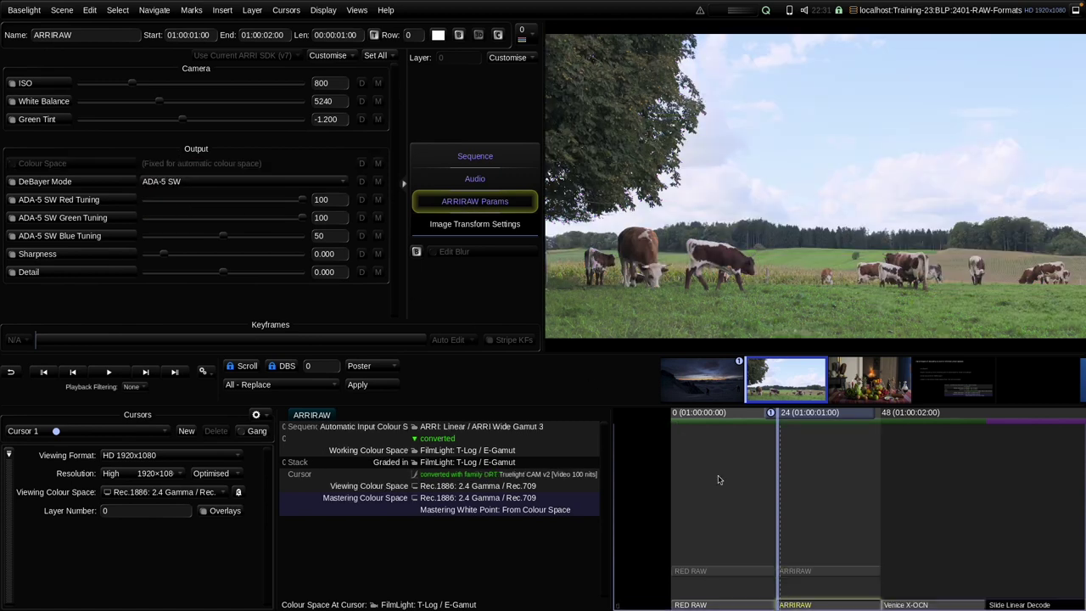
key("Up")
key("Down")
key("Up")
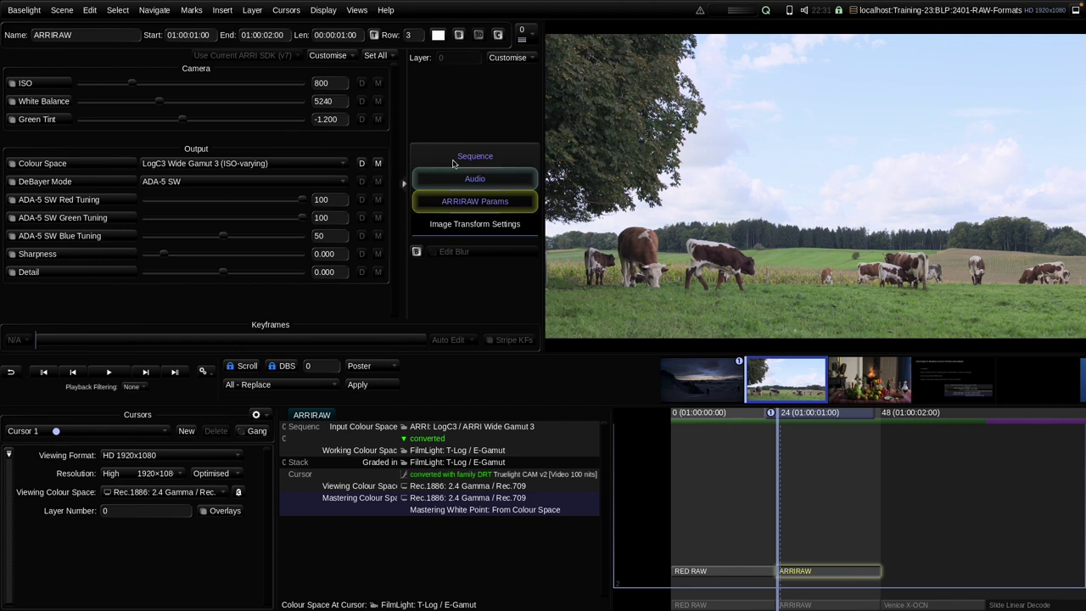
Set the ISO decode parameter to 200 on both the ARRIRAW copy and the original shot
left_click(337, 83)
type("2")
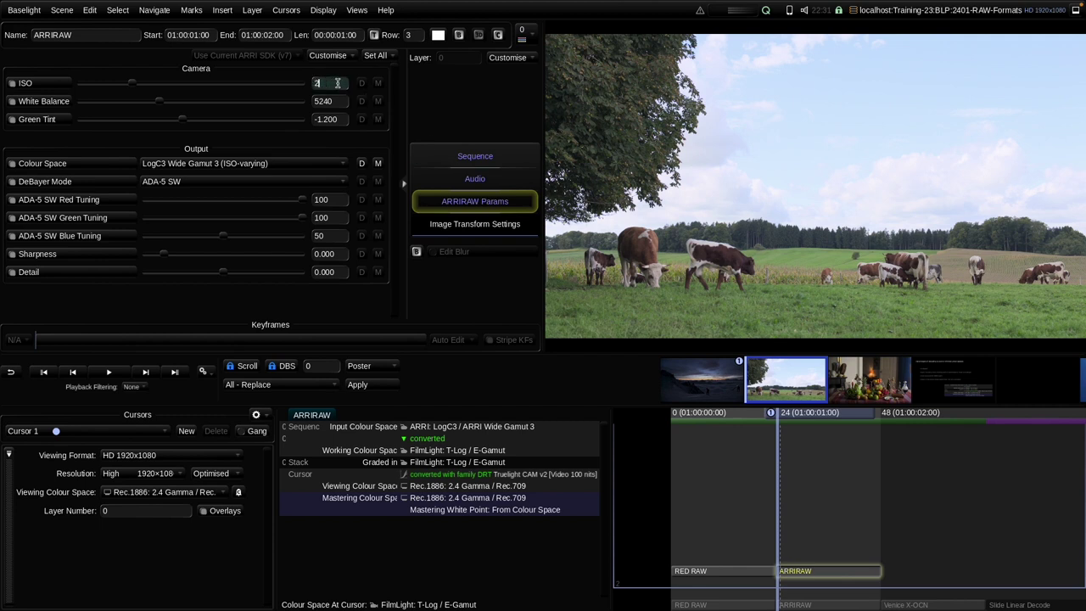
type("00")
key("Return")
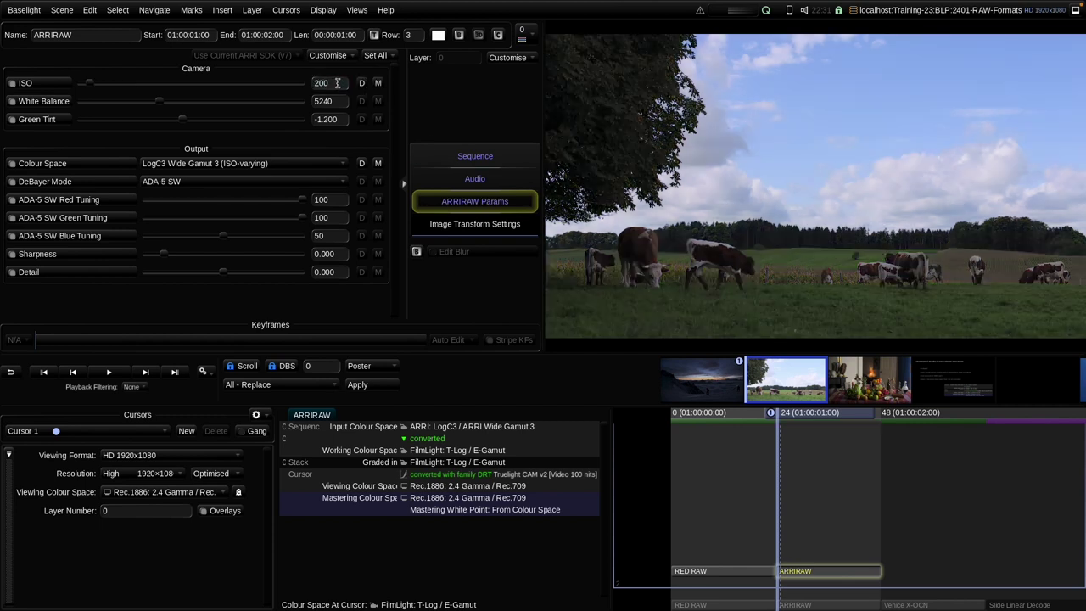
key("Down")
left_click(333, 82)
type("4")
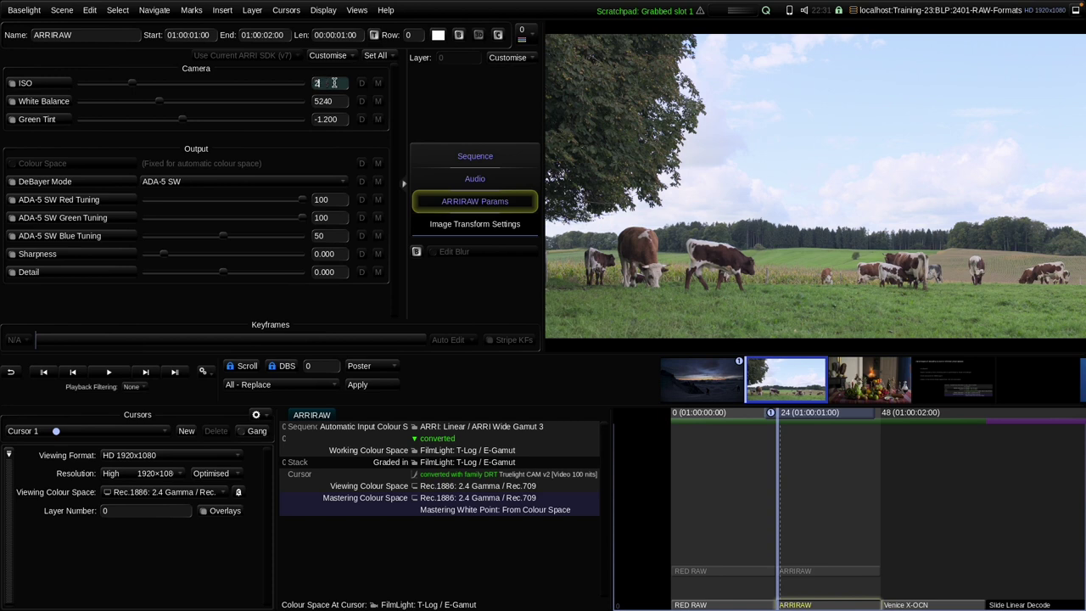
type("00")
key("Return")
key("Up")
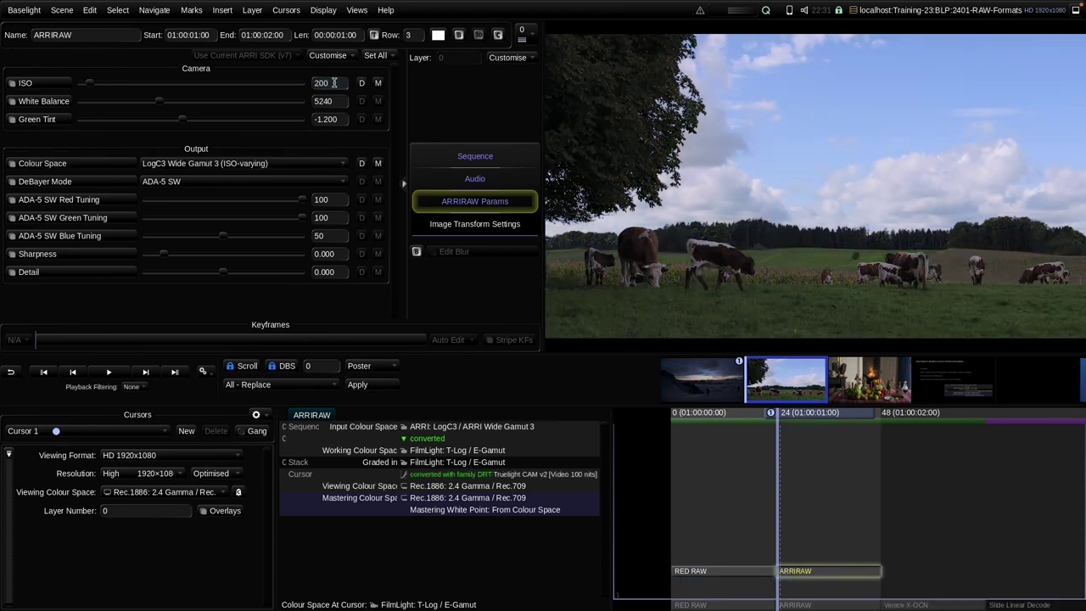
Compare the two ARRIRAW shots at ISO 200 by alternating between the rows, finishing on the original
key("Down")
key("Up")
key("Down")
key("Up")
key("Down")
key("Up")
key("Down")
key("Up")
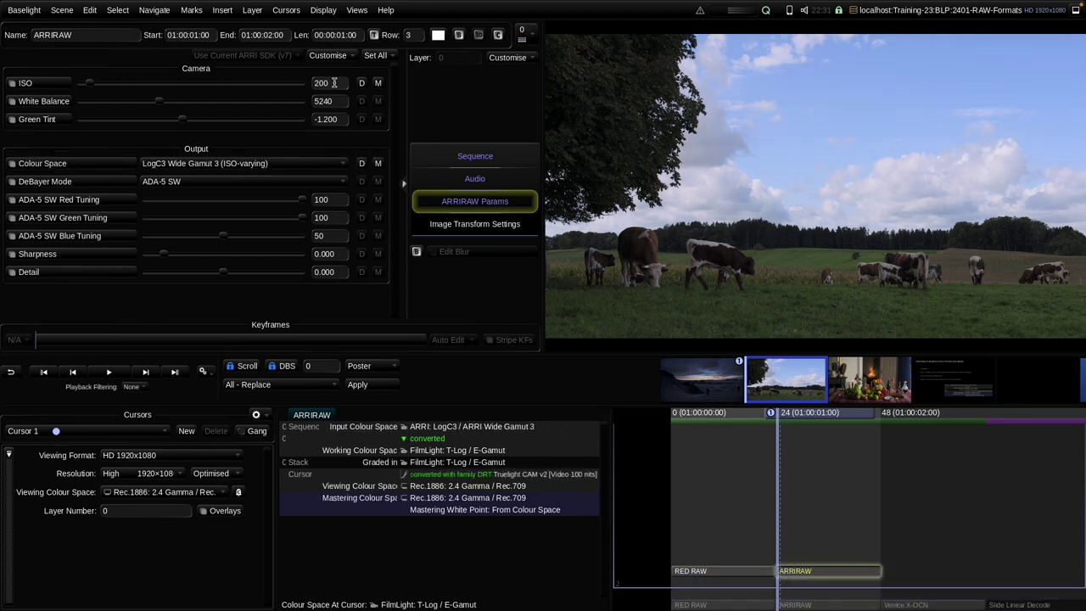
key("Down")
key("Up")
left_click(805, 605)
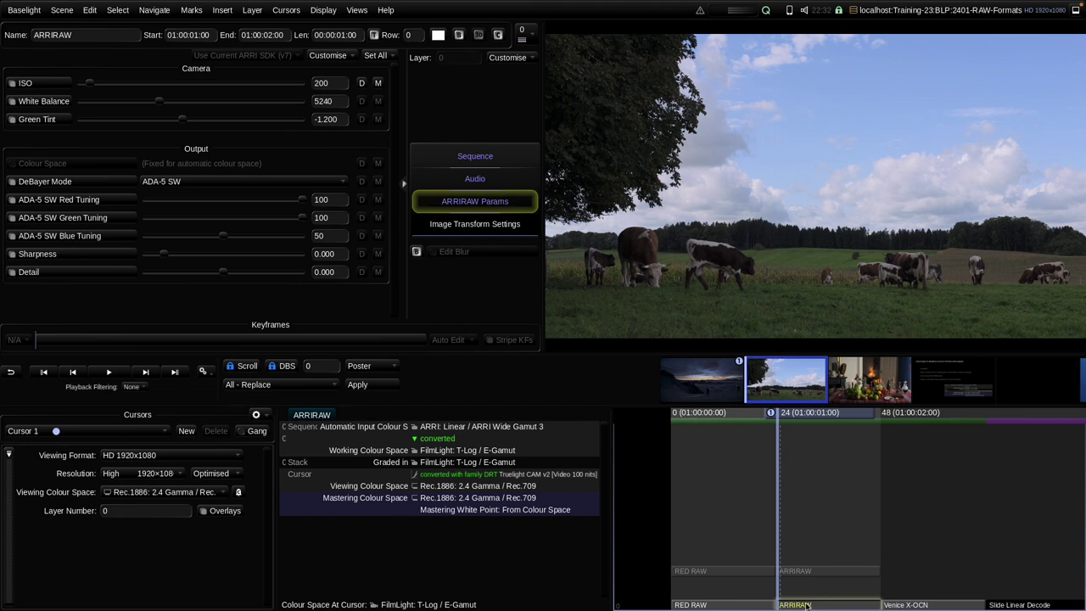
Examine the Sony RAW decode parameters of the Venice X-OCN shot and return to its sequence settings
key("Down")
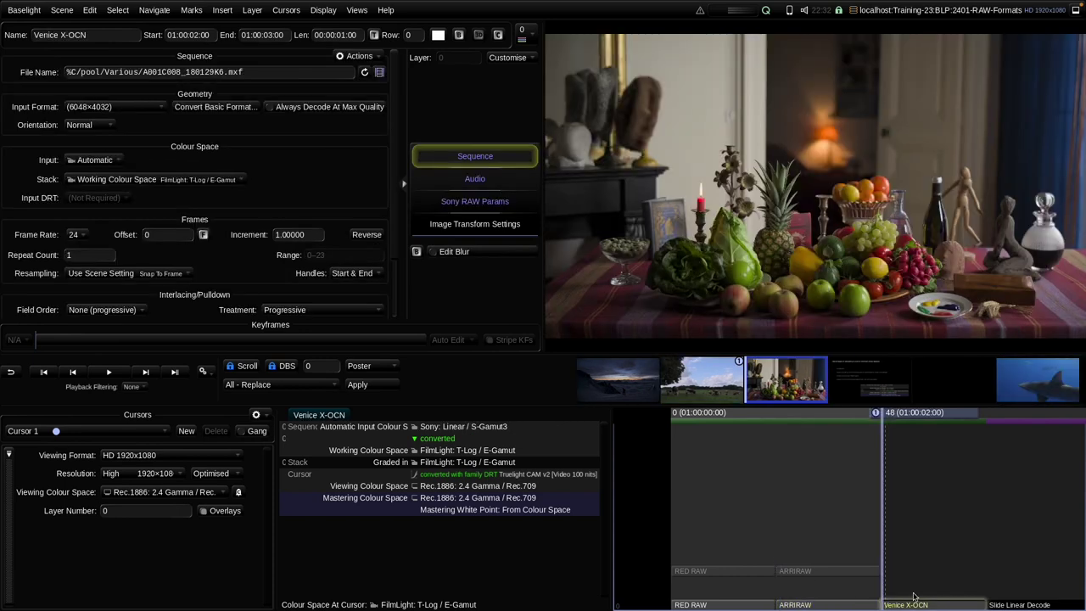
left_click(448, 204)
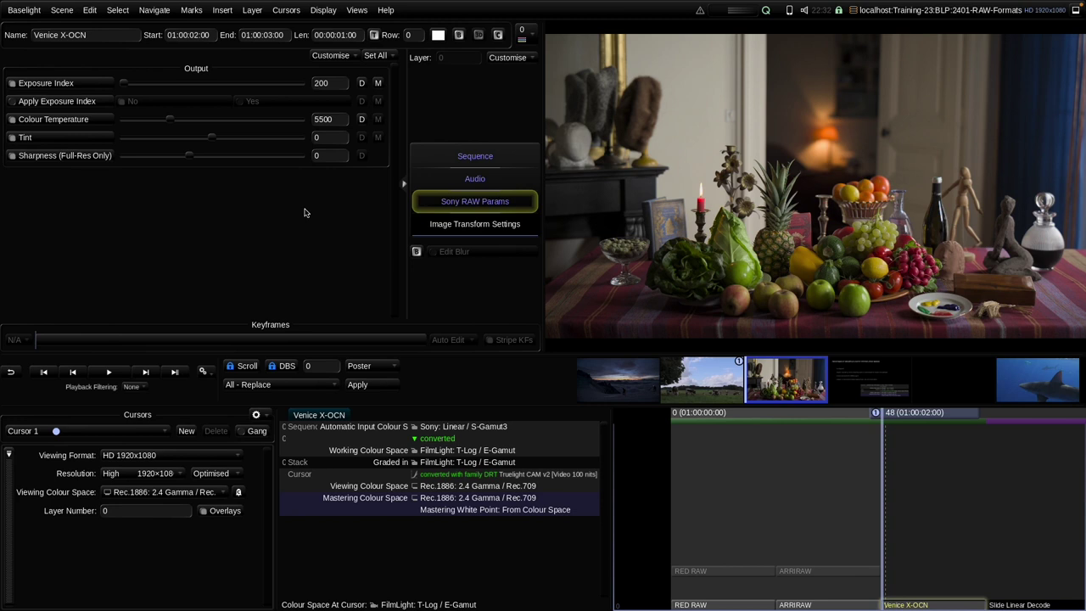
left_click(459, 160)
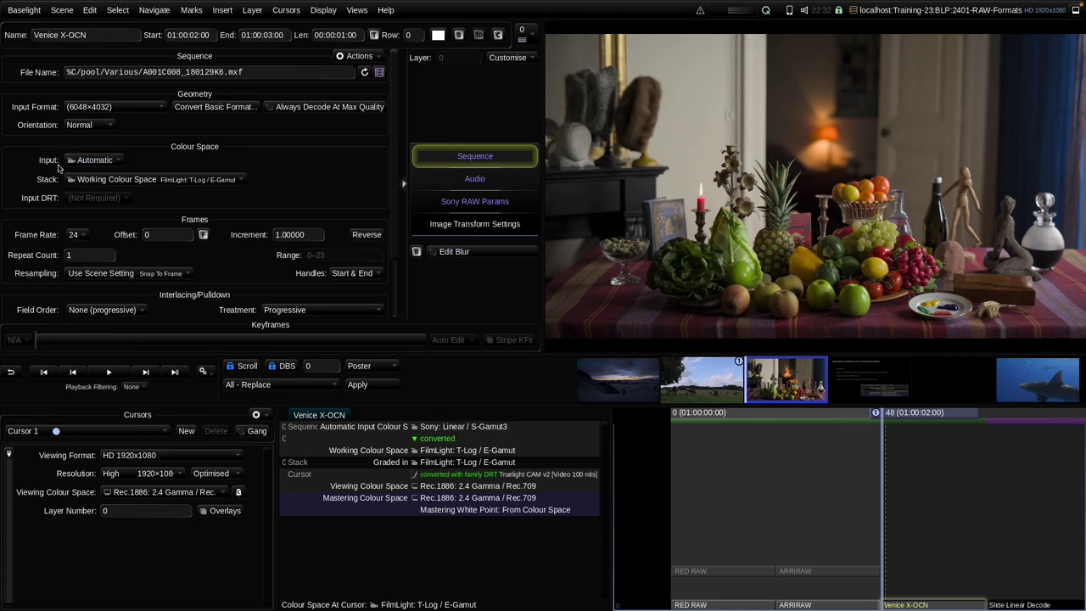
Set the Venice X-OCN shot's input colour space to Sony: Linear / S-Gamut3 from the full set of colour spaces
left_click(83, 159)
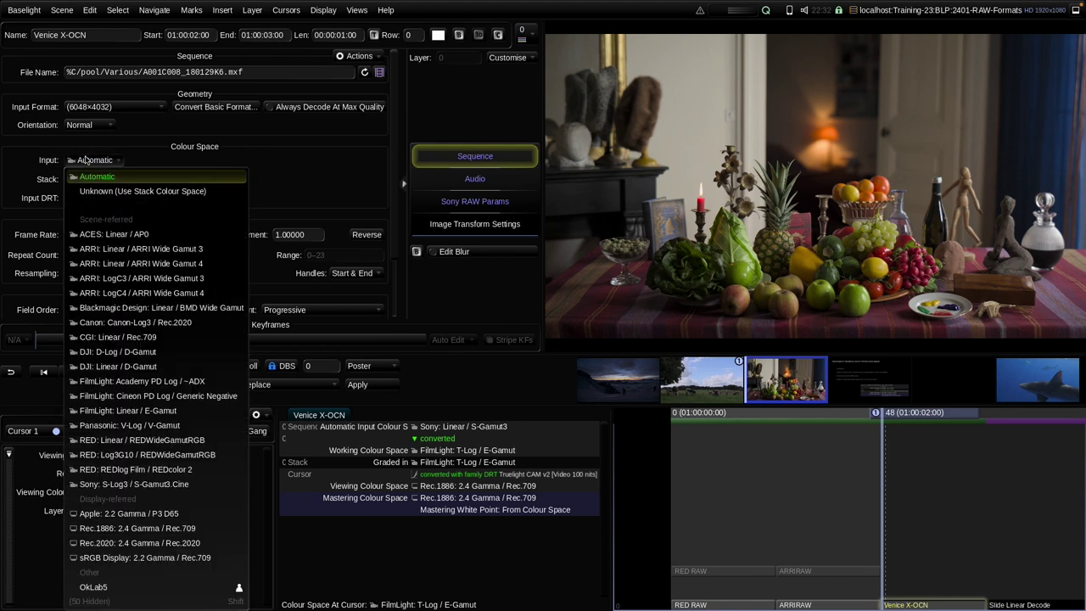
key("shift")
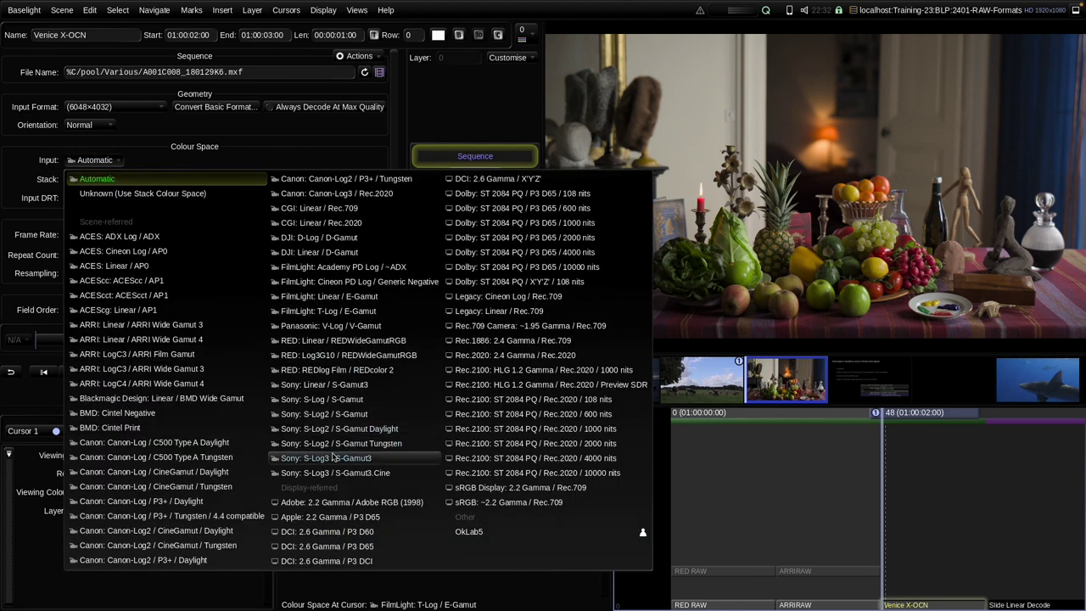
left_click(333, 386)
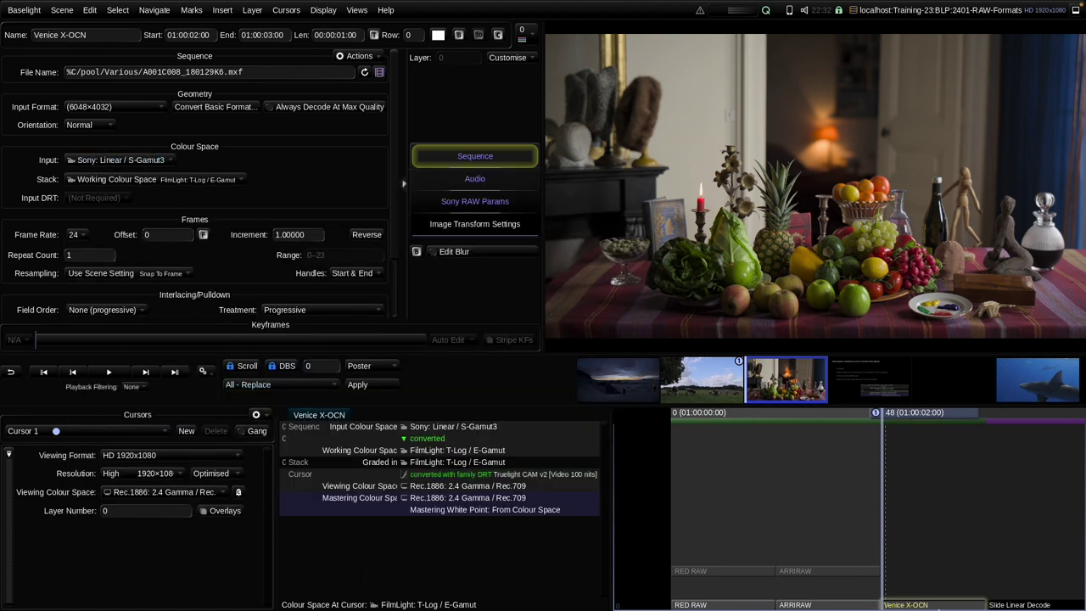
Set the Venice X-OCN shot's input colour space back to Automatic
left_click(125, 161)
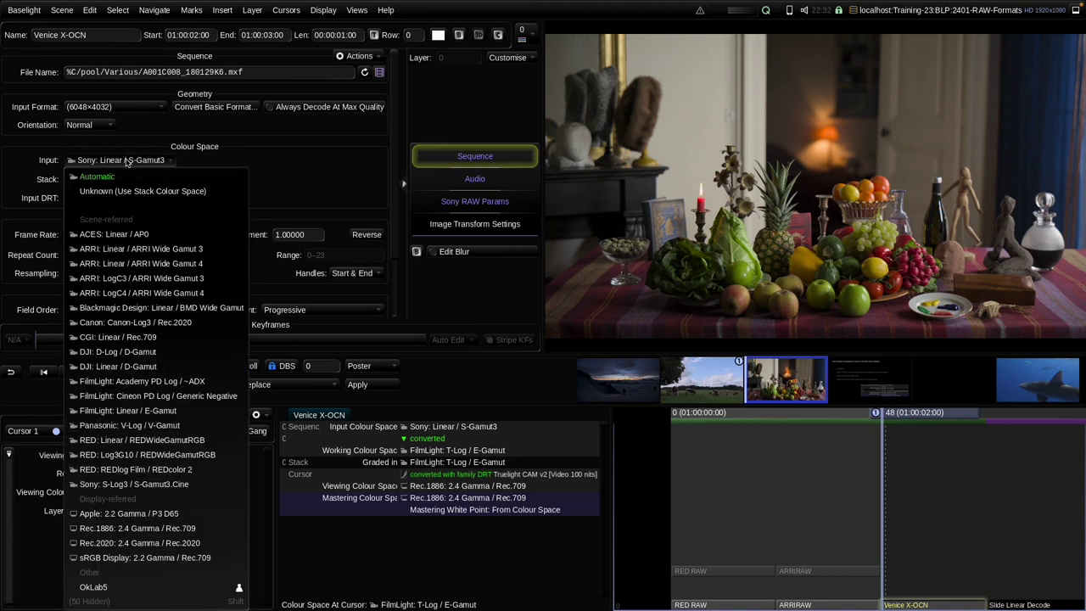
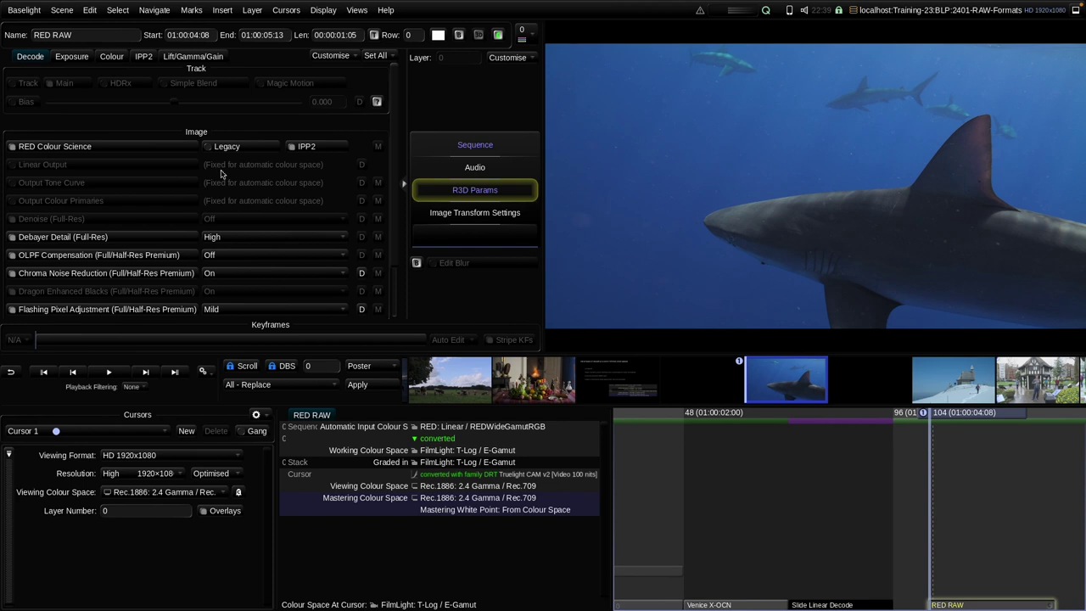
Reset the RED RAW shot's ISO decode parameter to its default, then return it to the camera metadata value
left_click(70, 57)
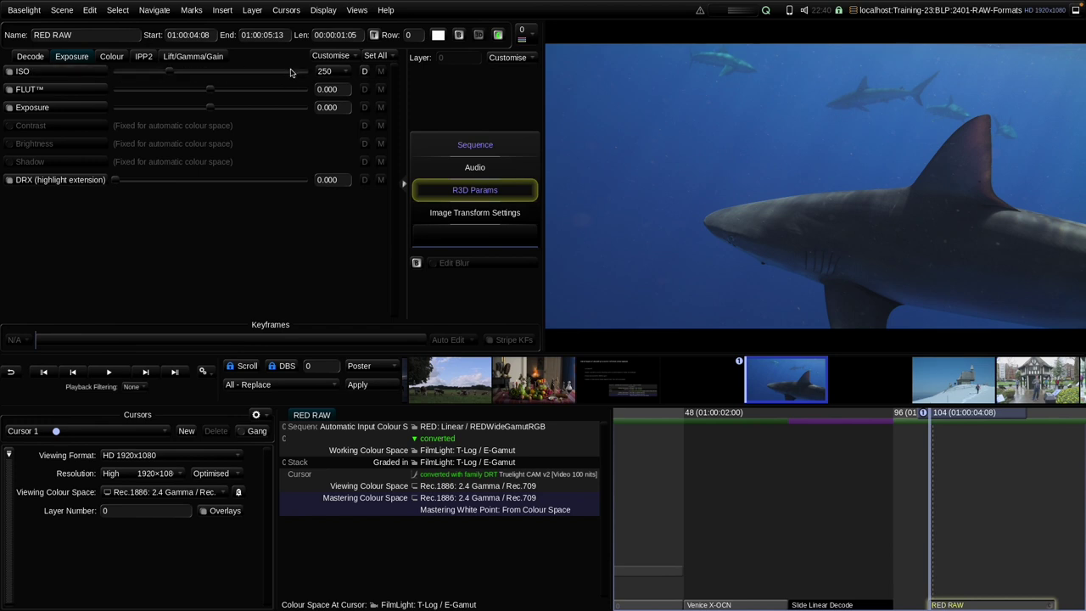
left_click(363, 72)
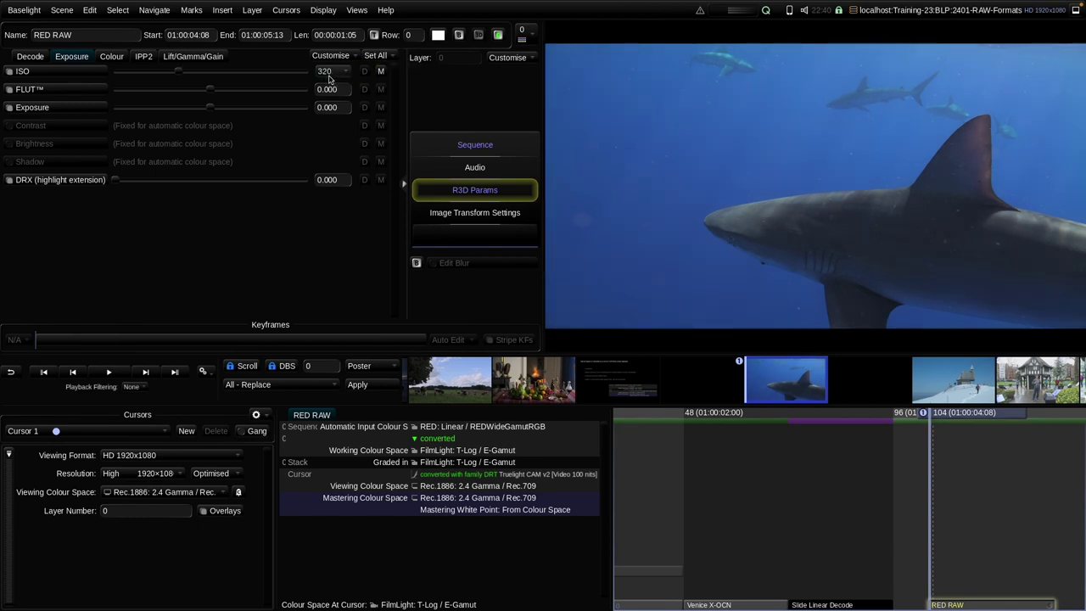
left_click(381, 72)
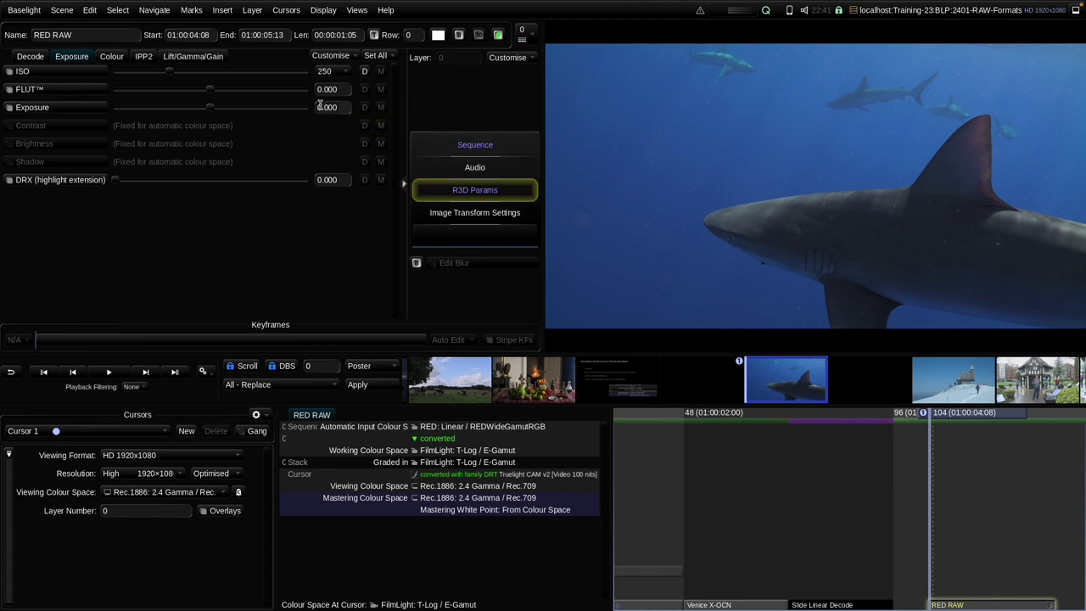
Try the default and other Kelvin settings on the RED RAW shot, then restore the camera metadata value
left_click(111, 57)
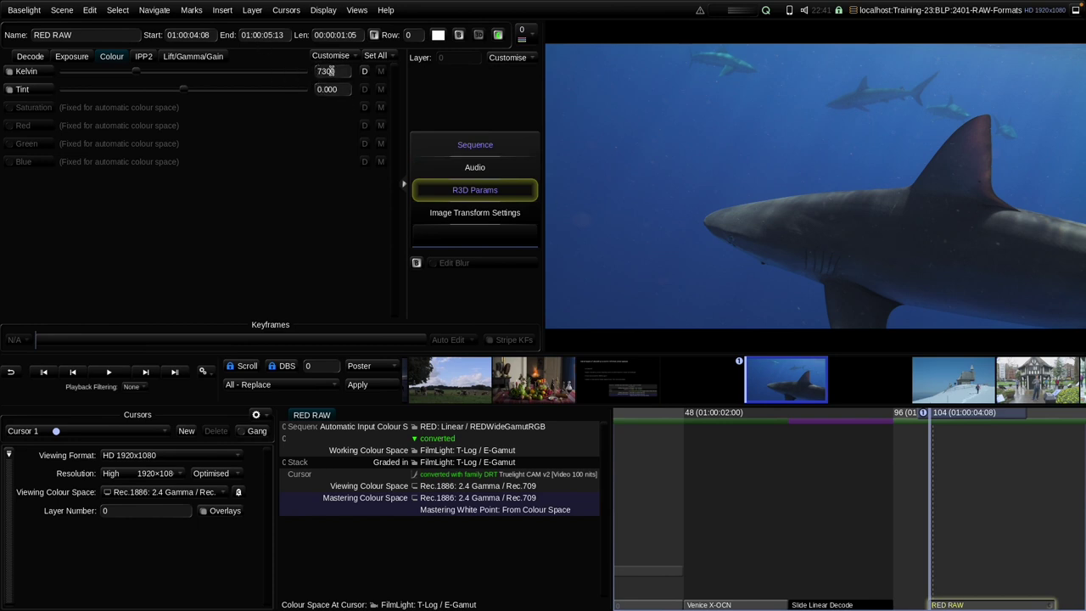
left_click(366, 73)
left_click(381, 72)
mouse_move(134, 73)
left_mouse_down()
mouse_move(110, 73)
mouse_move(171, 78)
mouse_move(136, 75)
mouse_move(148, 84)
left_mouse_up()
left_click(381, 73)
Examine the options for resetting all R3D parameters and for saving current settings as the default for new strips
left_click(384, 56)
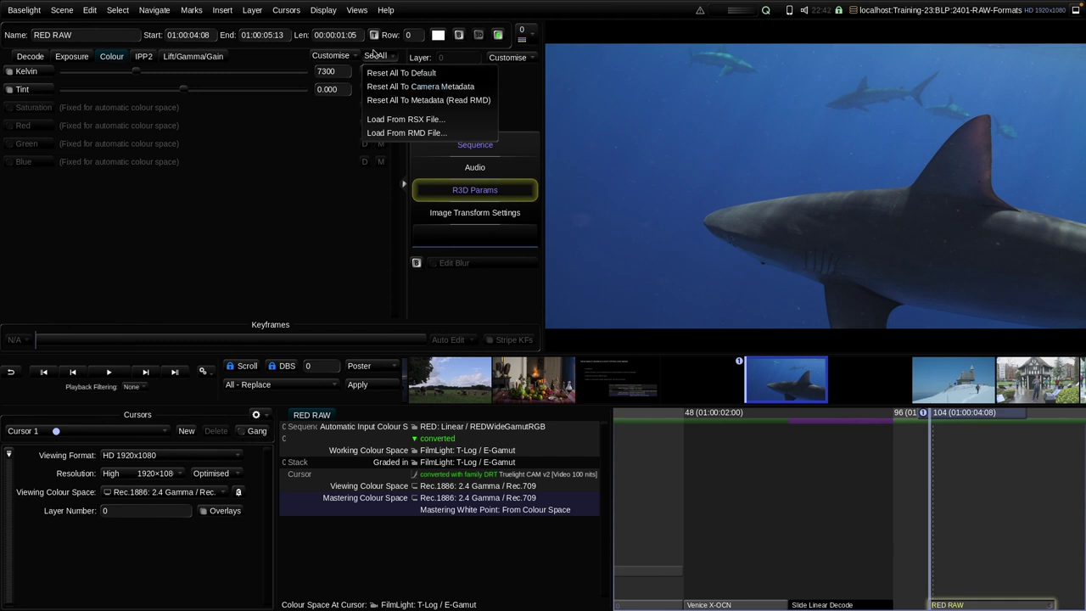
left_click(379, 56)
left_click(332, 56)
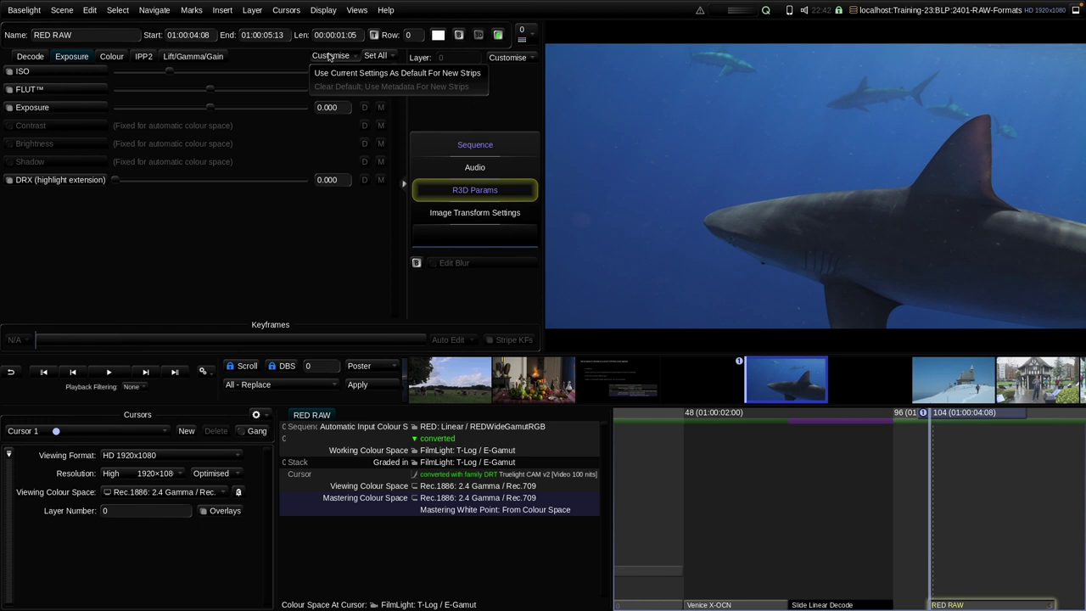
left_click(329, 56)
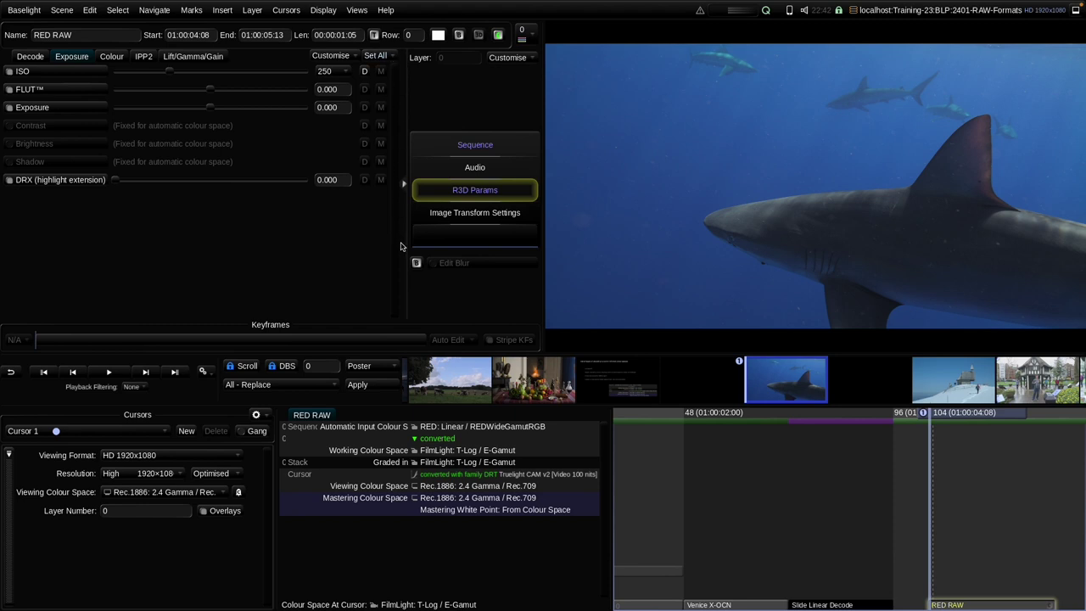
Go to the Venice X-OCN shot and reset its colour temperature to the default, then to the camera metadata value
key("Up")
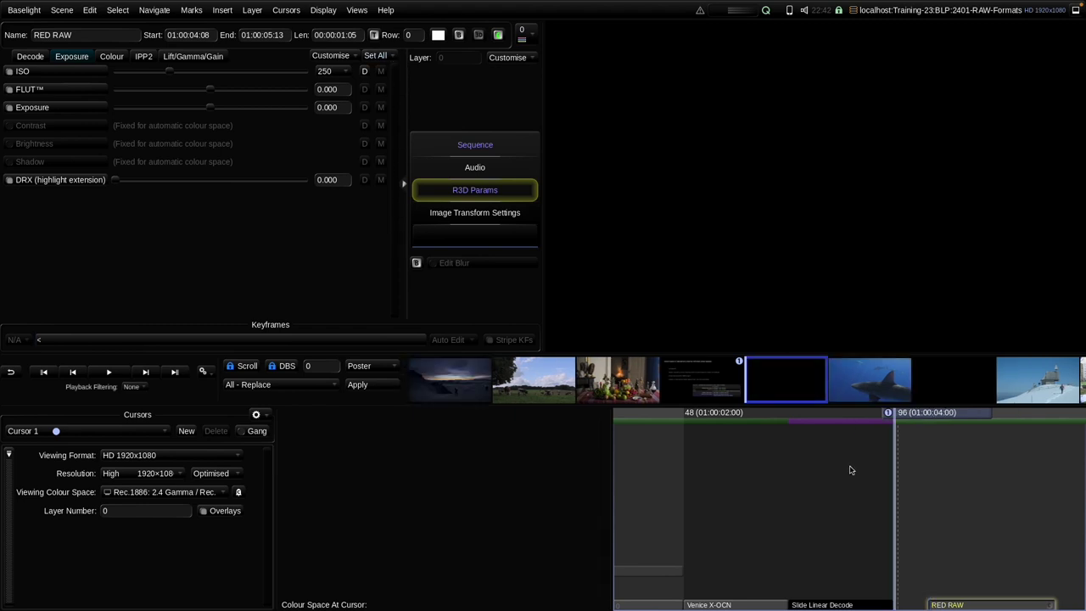
key("Down")
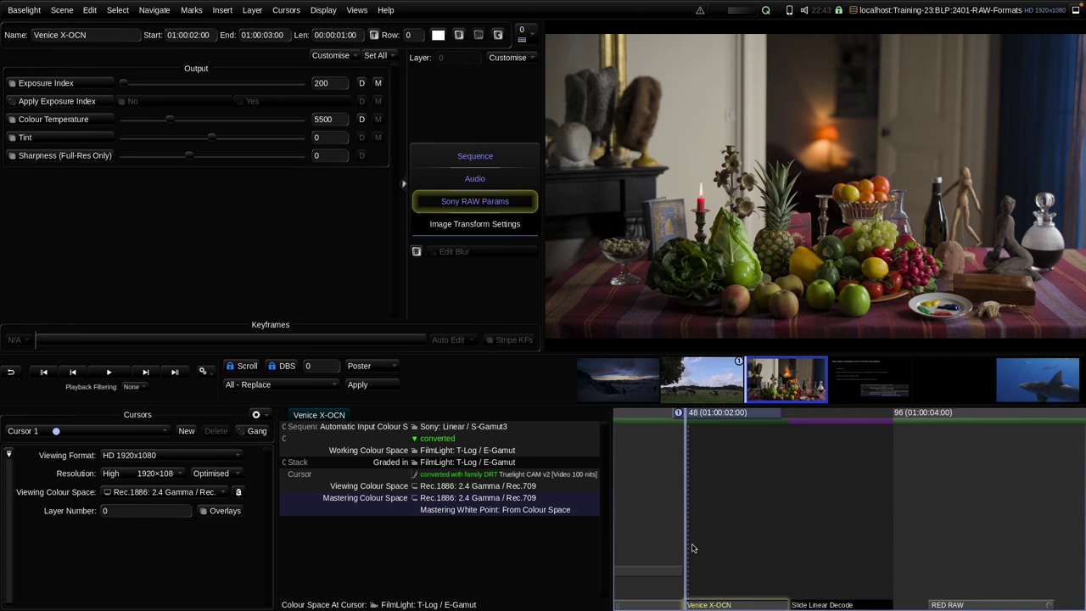
left_click(362, 120)
left_click(362, 120)
left_click(378, 120)
Reset the Venice shot's exposure index to metadata, try a value of 1395, and restore it to 800
left_click(379, 83)
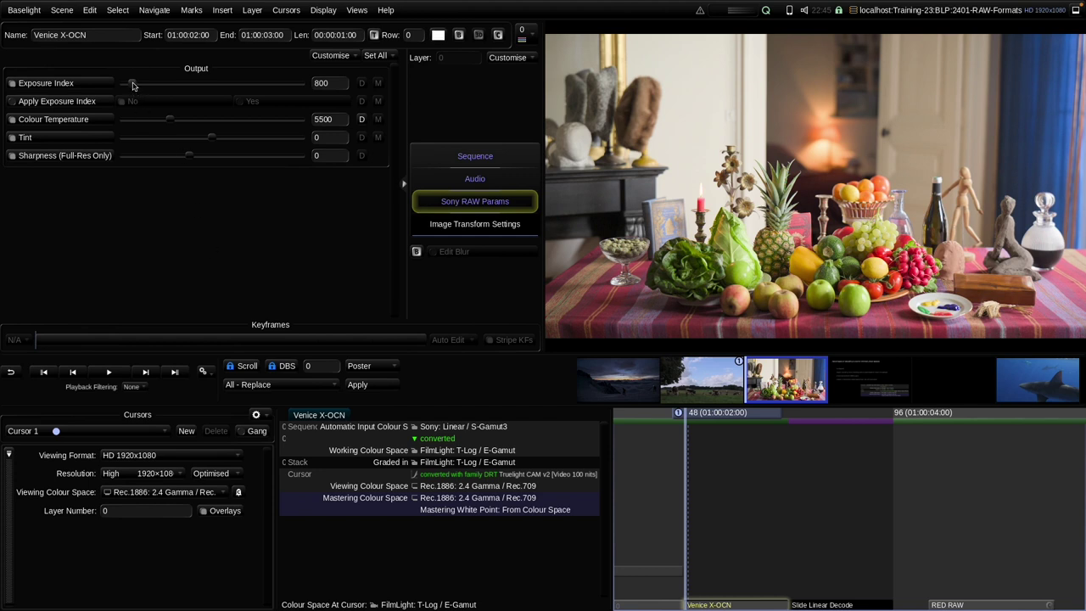
mouse_move(133, 86)
left_mouse_down()
mouse_move(186, 89)
mouse_move(141, 100)
left_mouse_up()
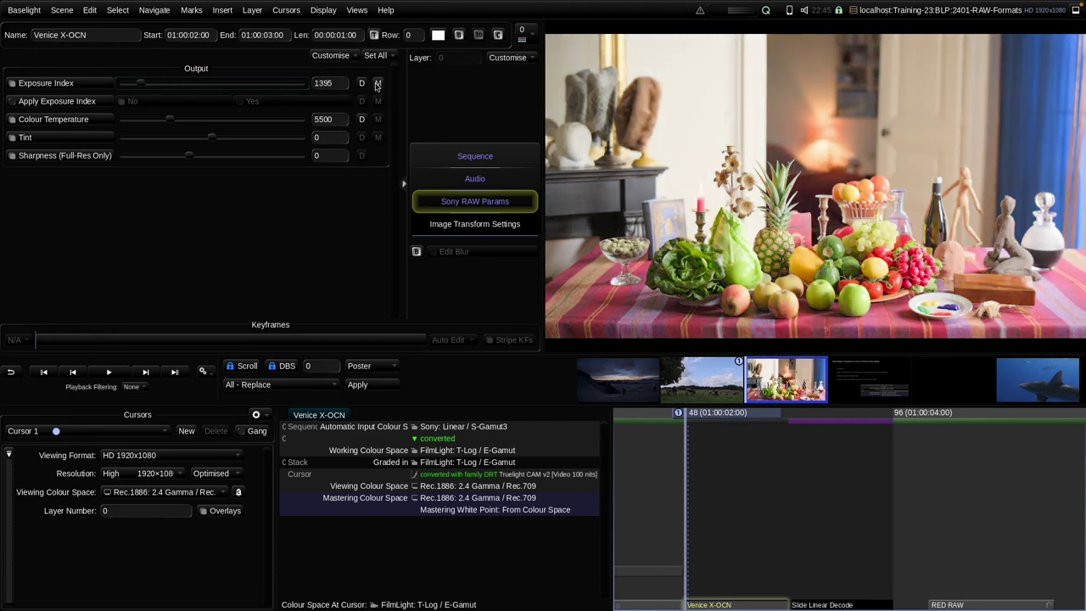
left_click(361, 82)
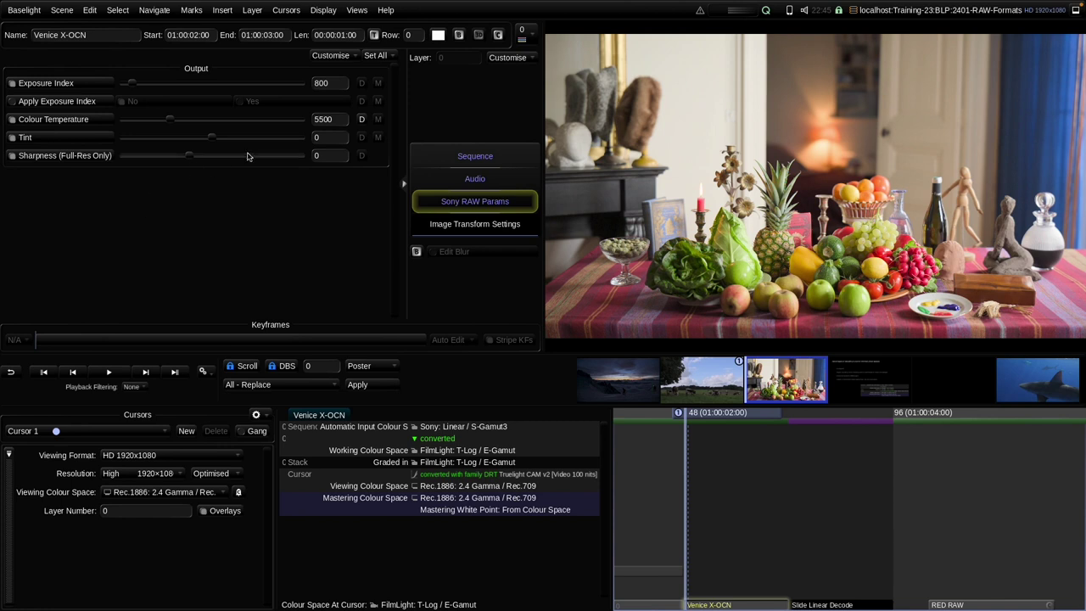
Examine the ISO and exposure index in the Venice clip's source metadata, then leave the file browser without changing the clip
left_click(458, 156)
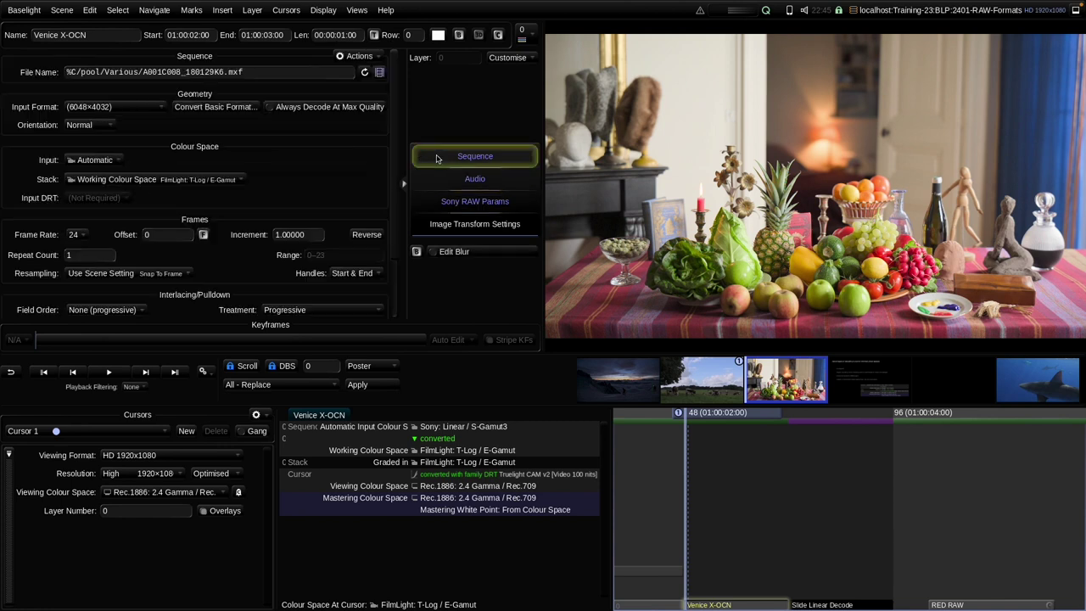
left_click(378, 74)
left_click_drag(810, 192, 721, 188)
left_click_drag(984, 124, 988, 205)
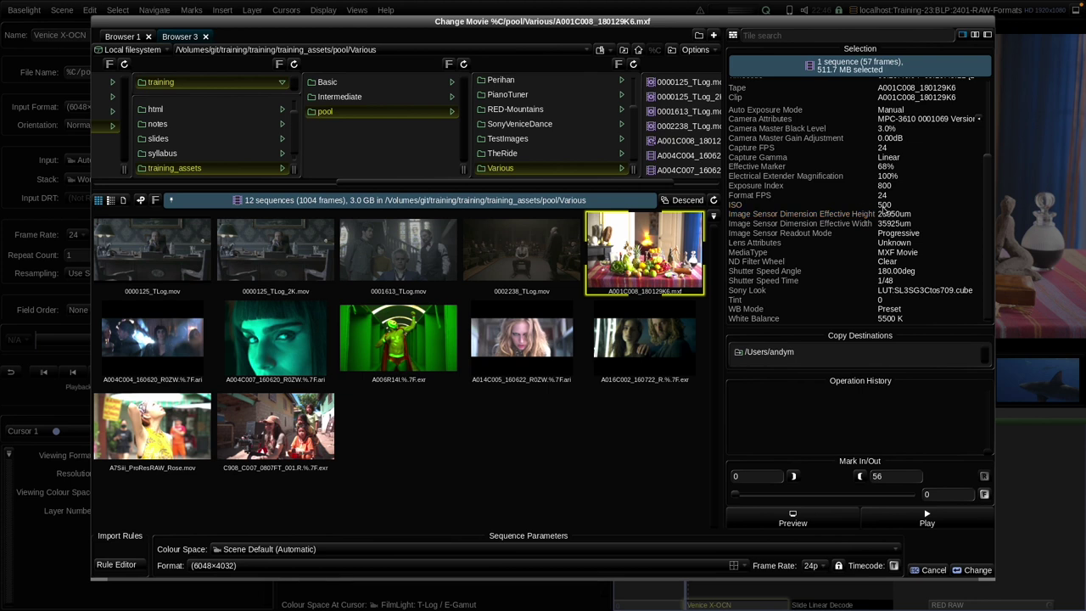
left_click(926, 574)
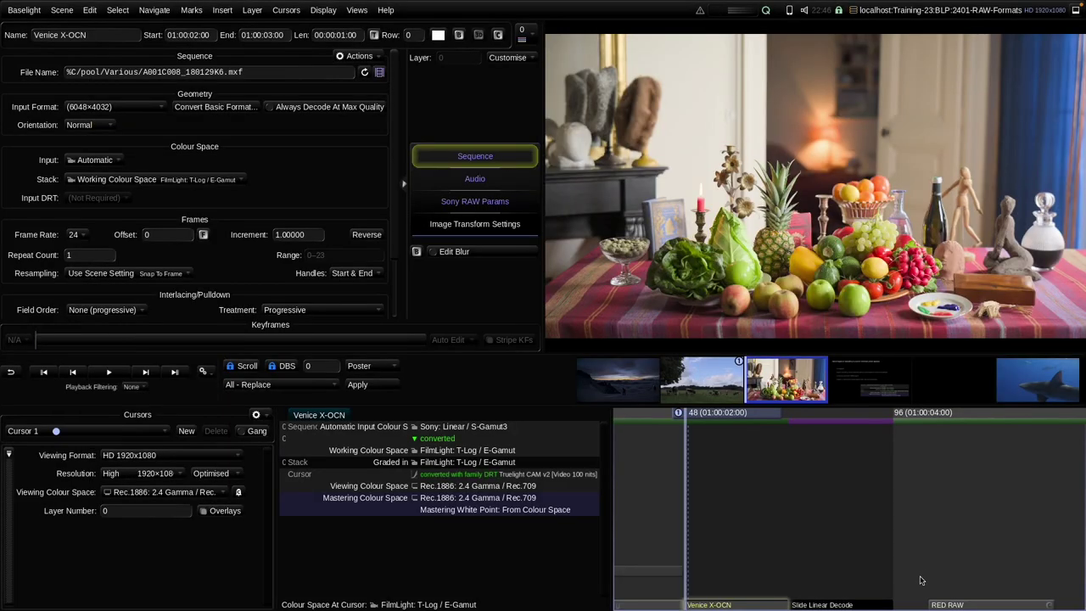
Enable the Apply Exposure Index parameter in the Sony RAW settings and try Yes and No, leaving it at No
left_click(494, 202)
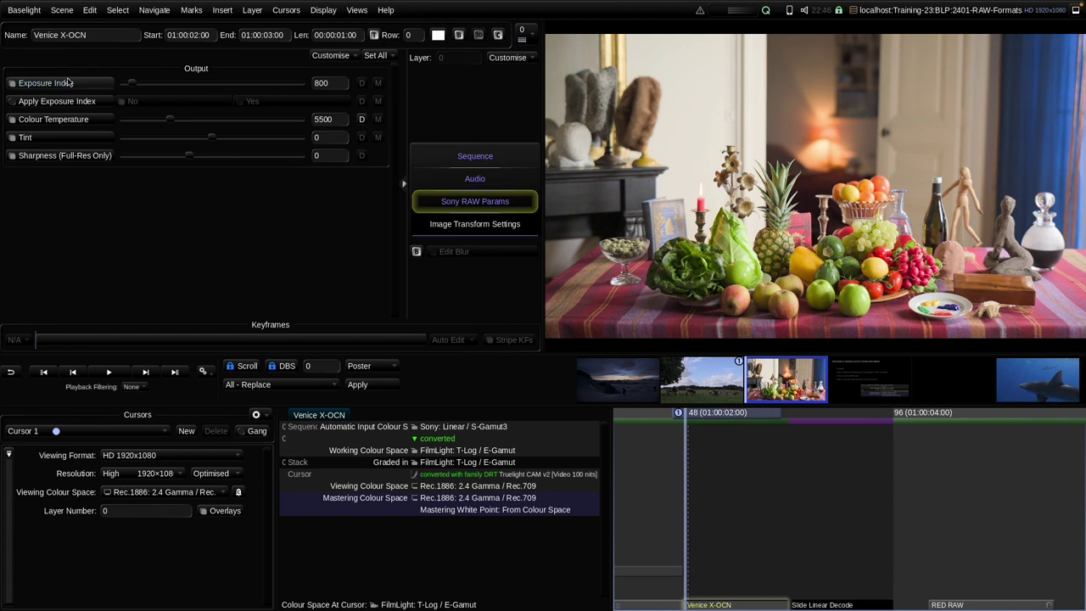
left_click(59, 102)
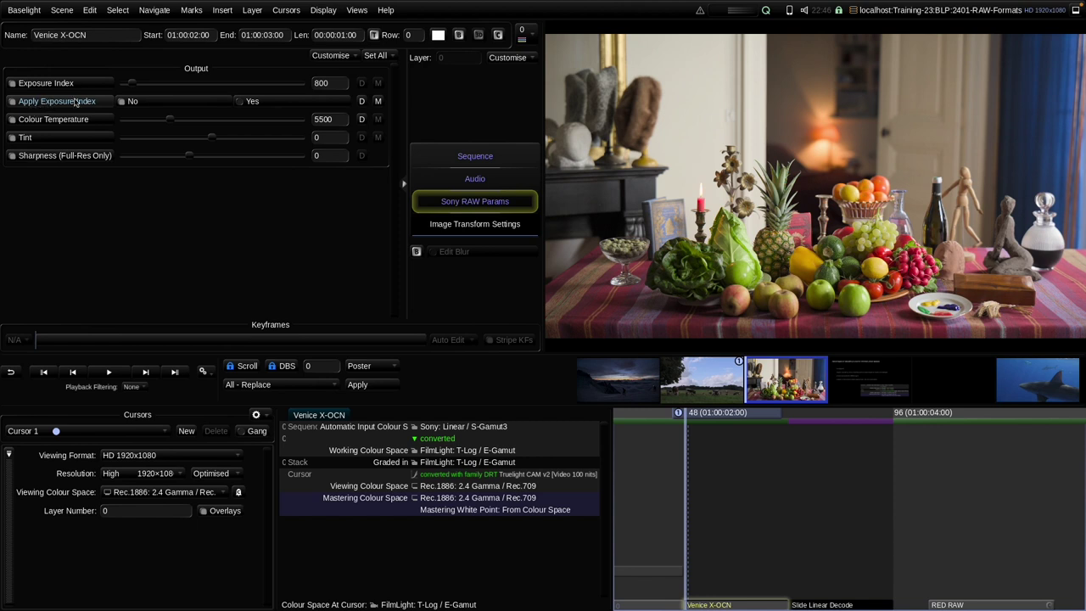
left_click(265, 101)
left_click(202, 102)
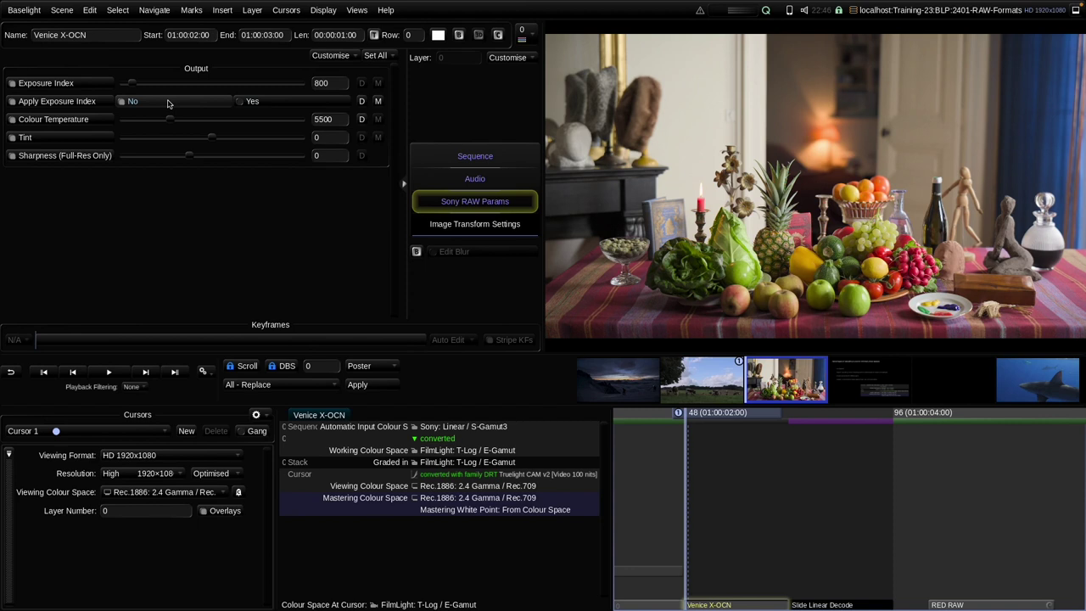
Set the Venice X-OCN shot's exposure index to 500
double_click(322, 83)
type("5")
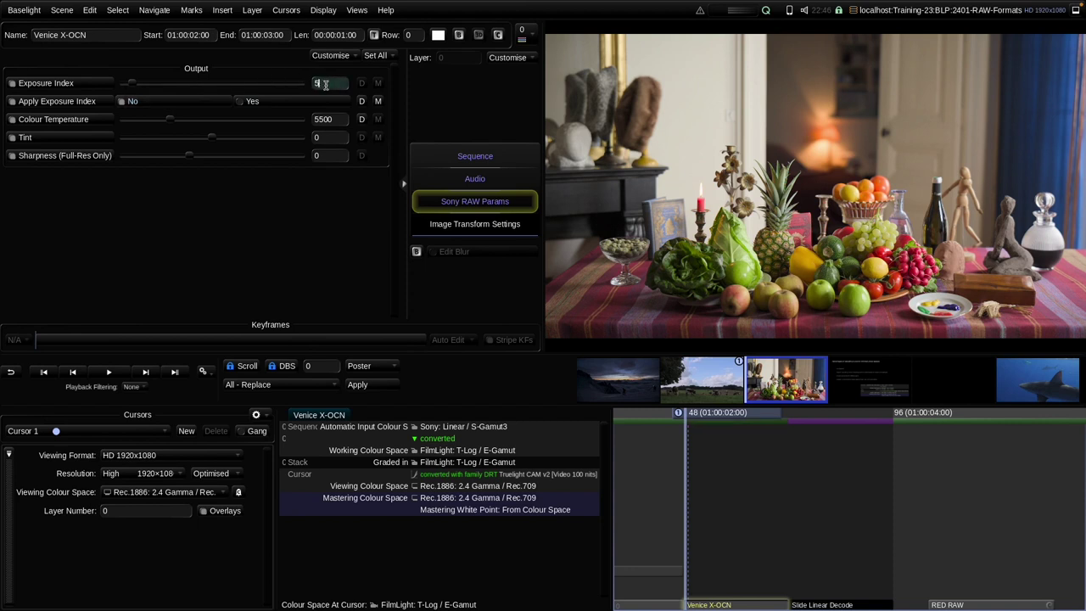
type("00")
key("Return")
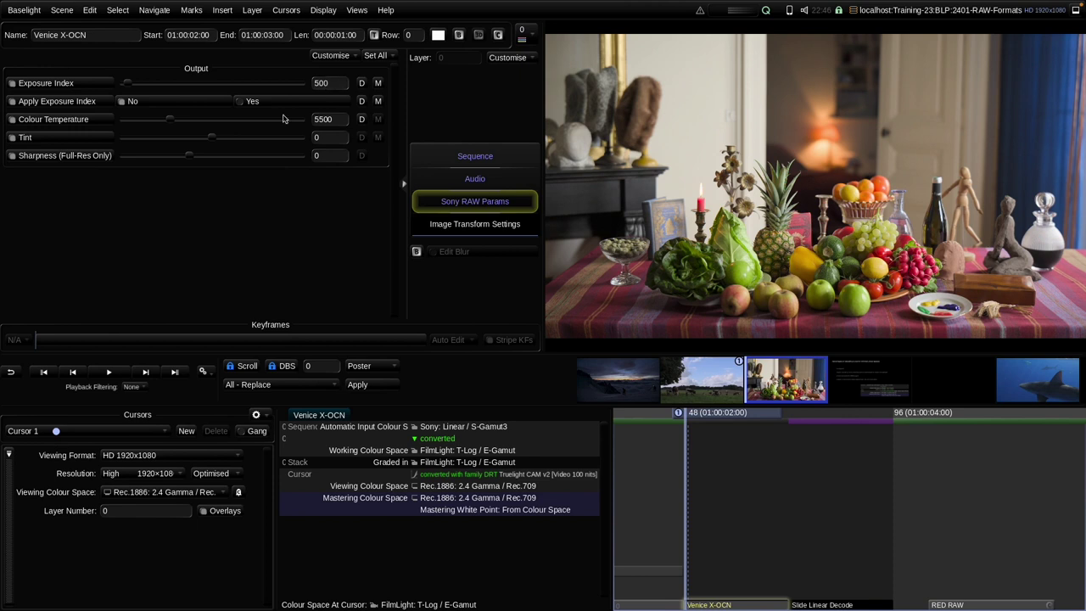
Compare the Venice image at exposure index 500 by alternating Apply Exposure Index between Yes and No
left_click(252, 102)
left_click(195, 103)
left_click(239, 102)
left_click(187, 102)
left_click(259, 102)
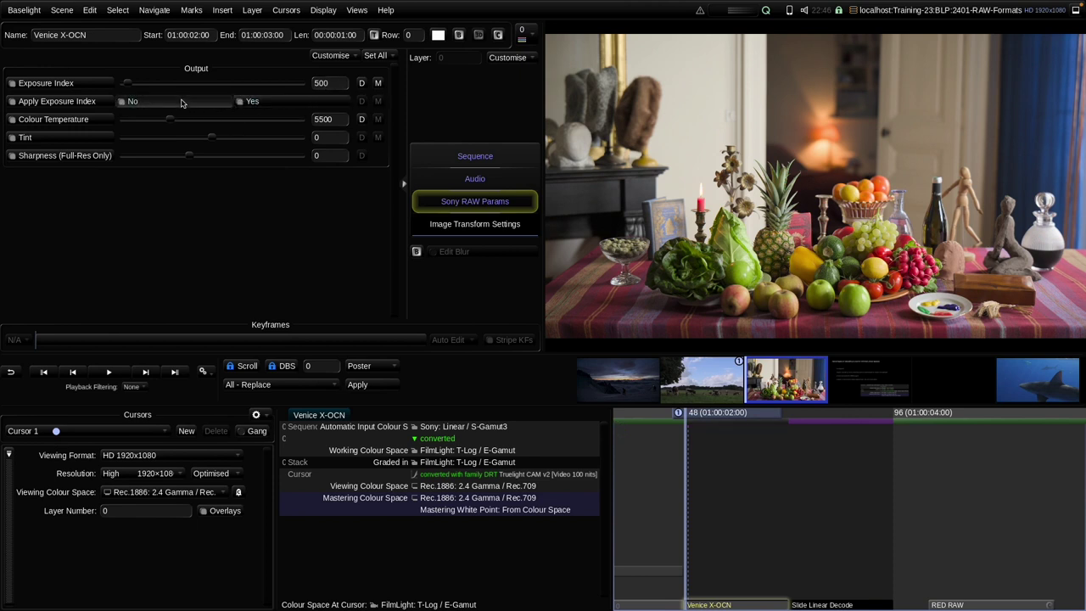
Switch the Apply Exposure Index parameter off and on to compare the image, leaving it disabled
left_click(64, 102)
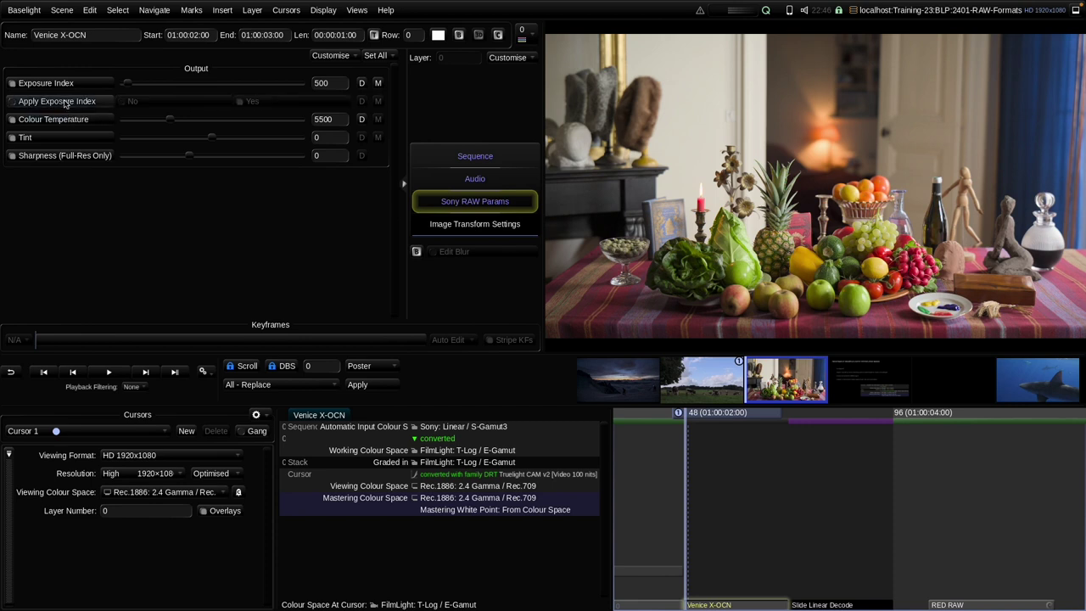
left_click(64, 104)
left_click(67, 104)
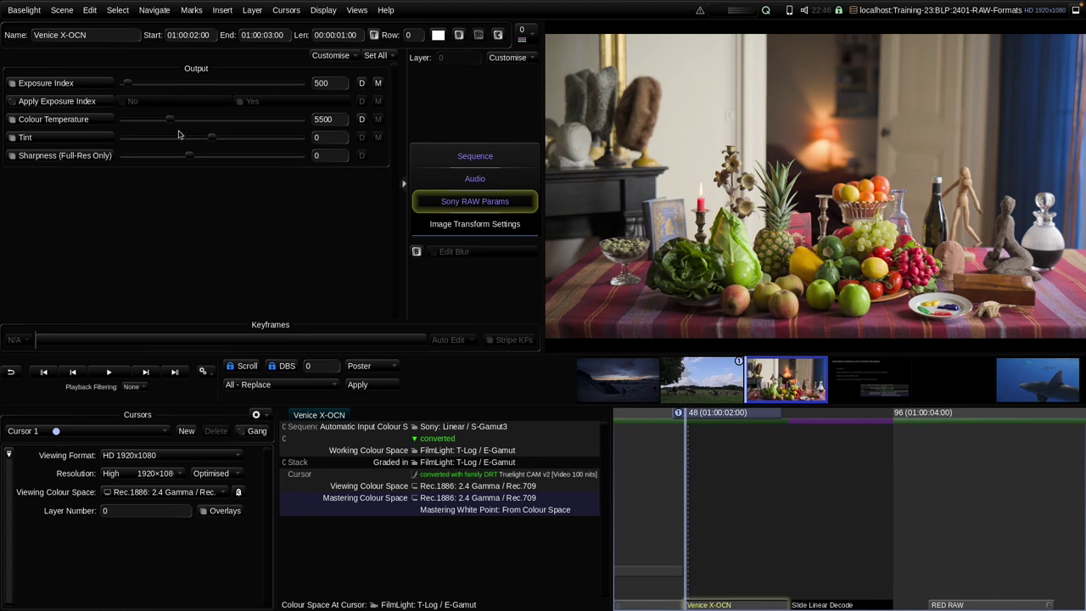
left_click(146, 105)
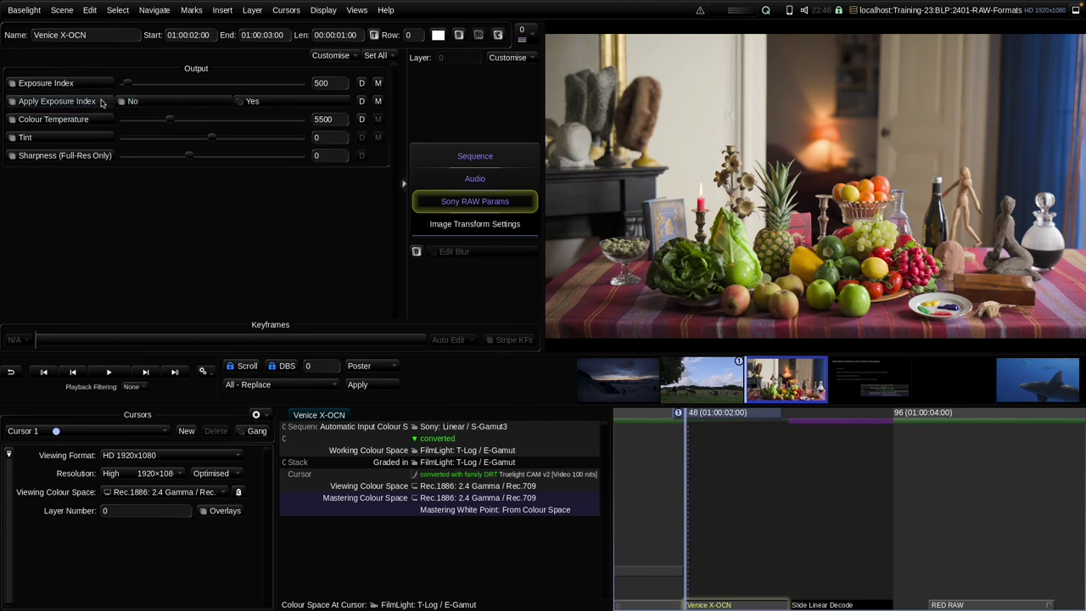
left_click(56, 101)
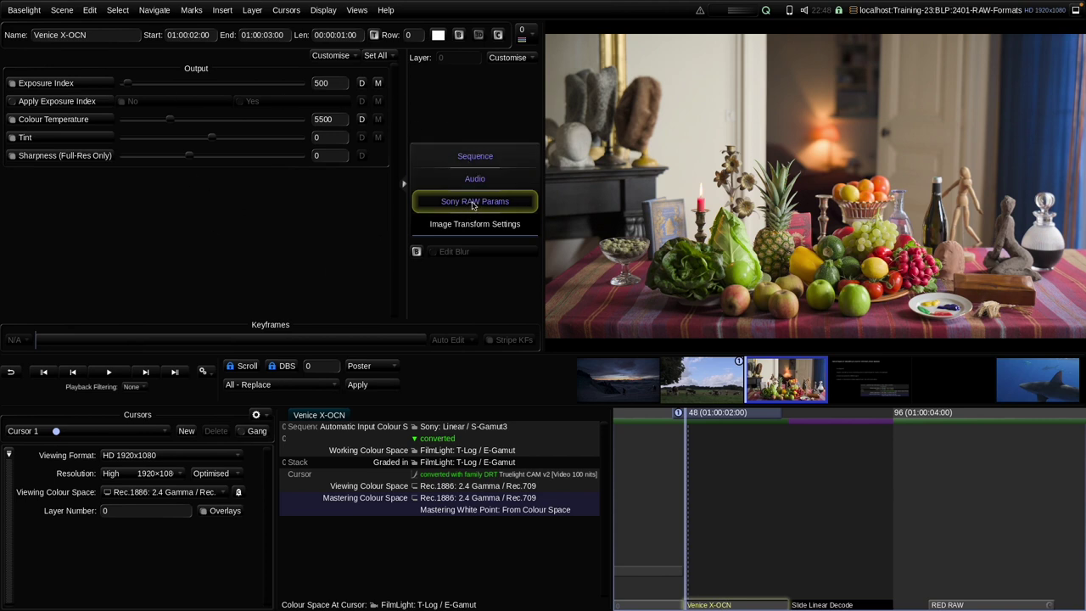
Set the Venice X-OCN shot's stack colour space to Sony: S-Log3 / S-Gamut3.Cine
left_click(462, 159)
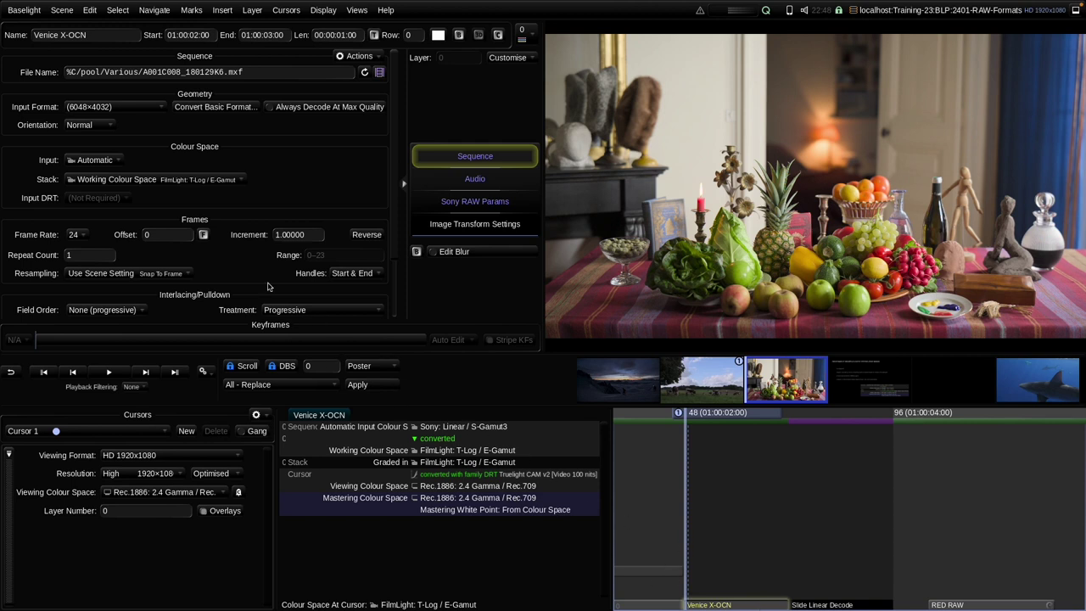
left_click(90, 180)
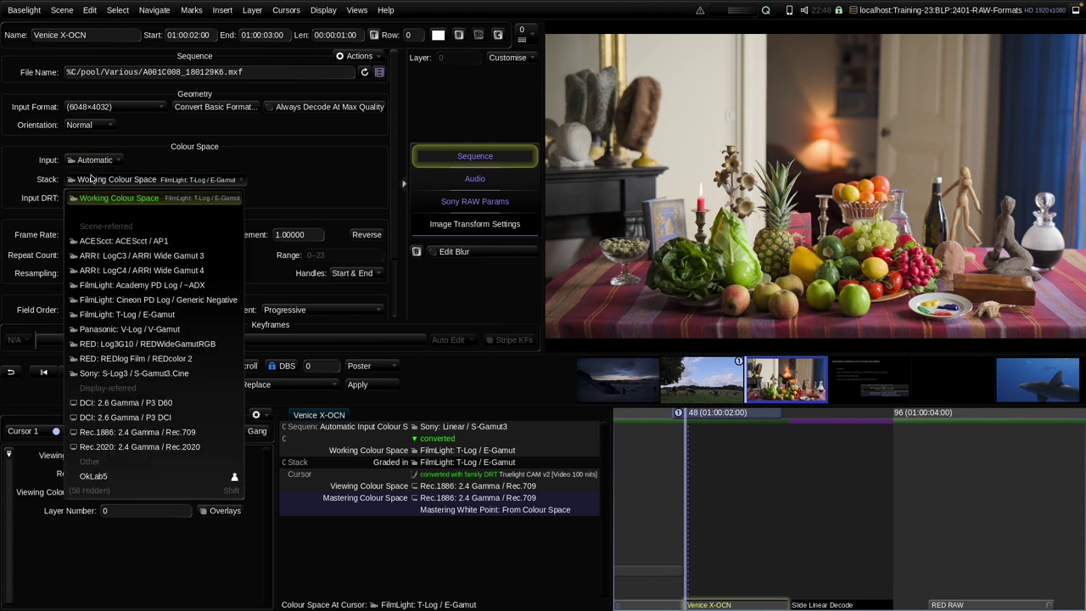
left_click(107, 376)
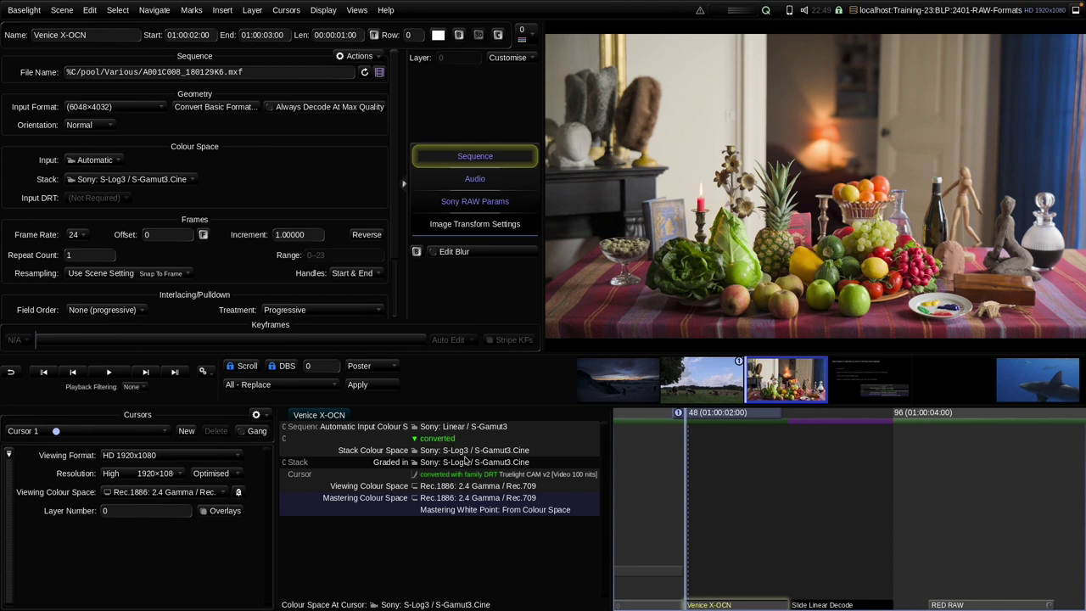
Add a grade layer to the Venice X-OCN shot and try a Film Grade exposure adjustment, then reset it
key("g")
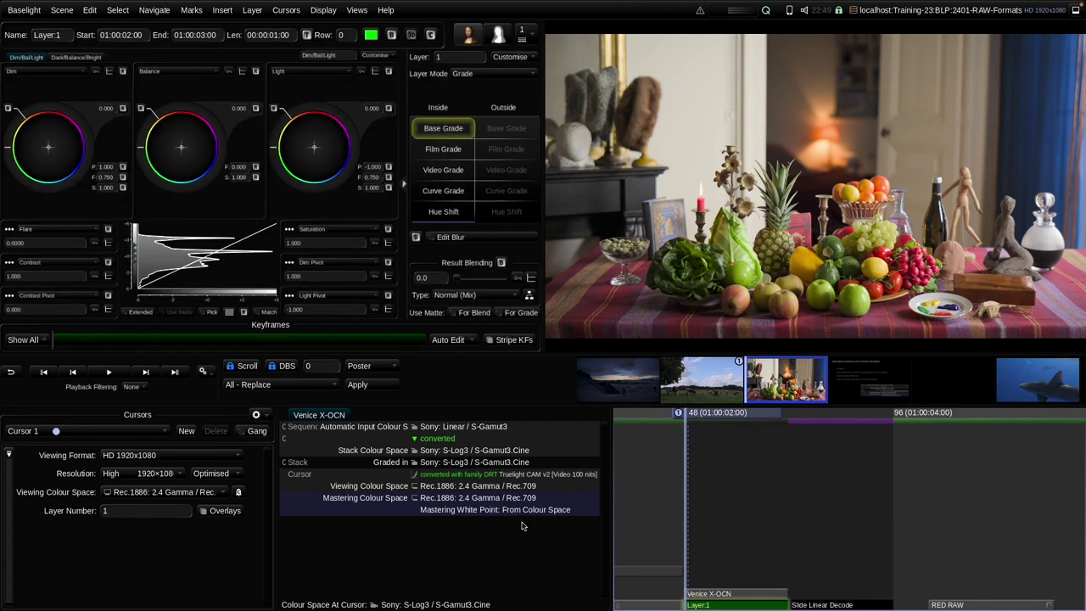
left_click(433, 149)
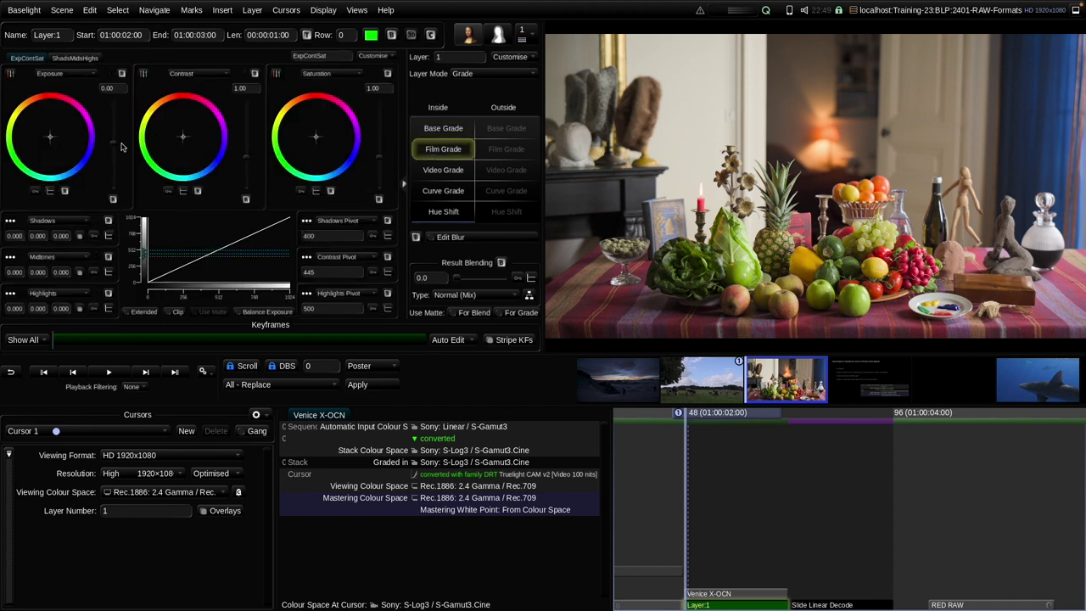
left_click_drag(115, 152, 111, 145)
left_click(113, 199)
Replace the layer's Video Grade with a CDL Grade and set its processing colour space to Sony: S-Log3 / S-Gamut3.Cine
right_click(433, 170)
mouse_move(507, 197)
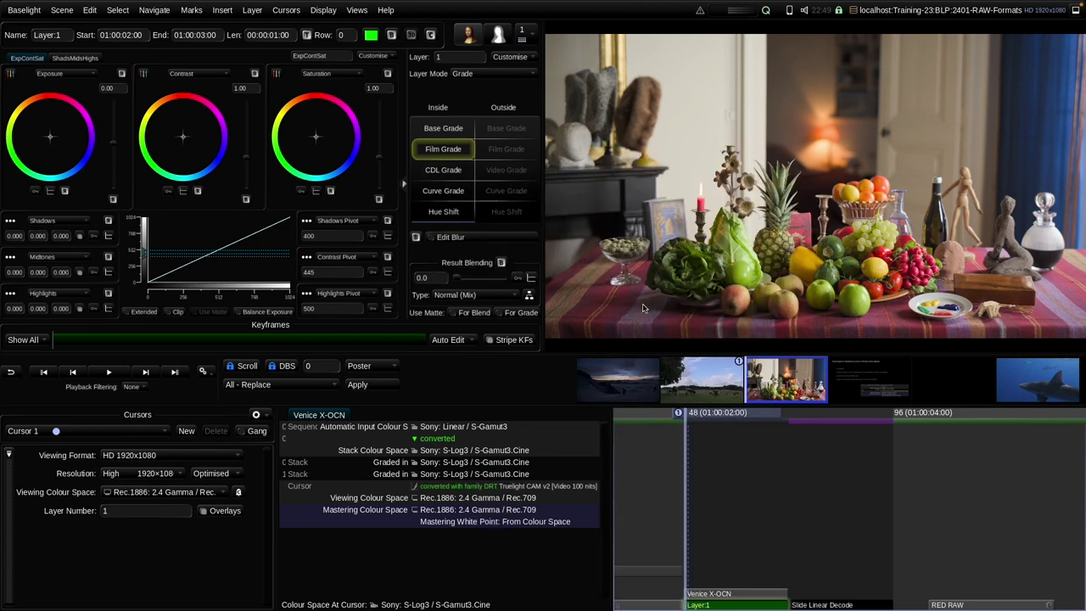
left_click(642, 304)
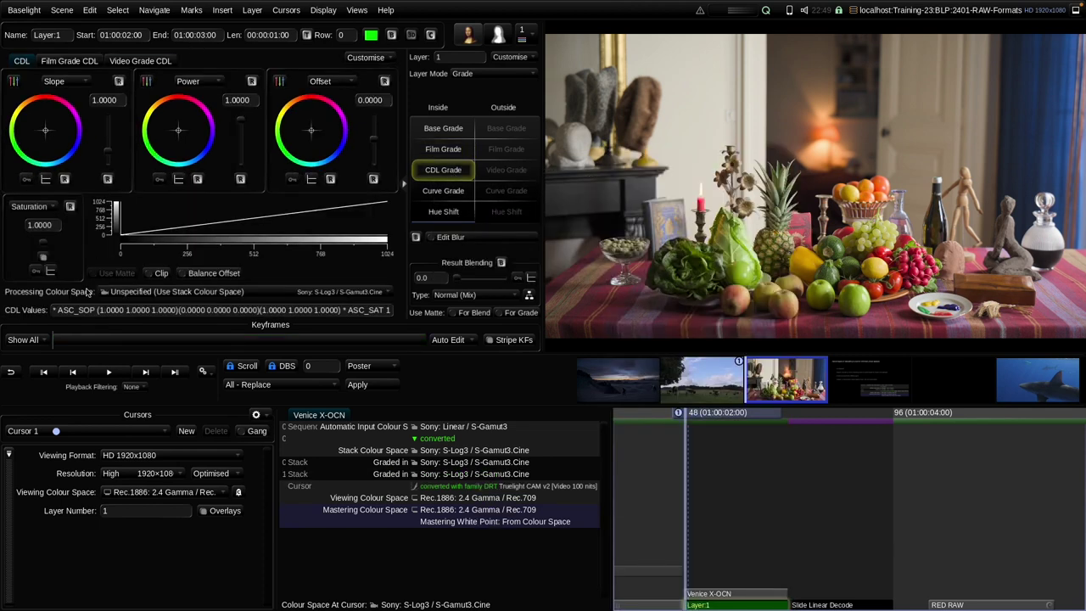
left_click(140, 294)
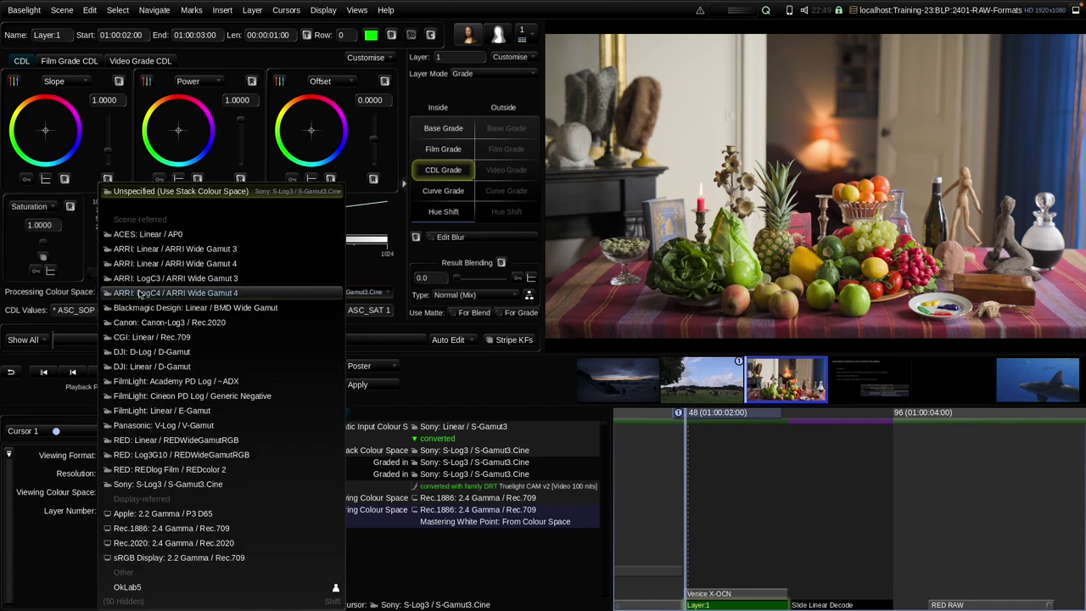
left_click(153, 485)
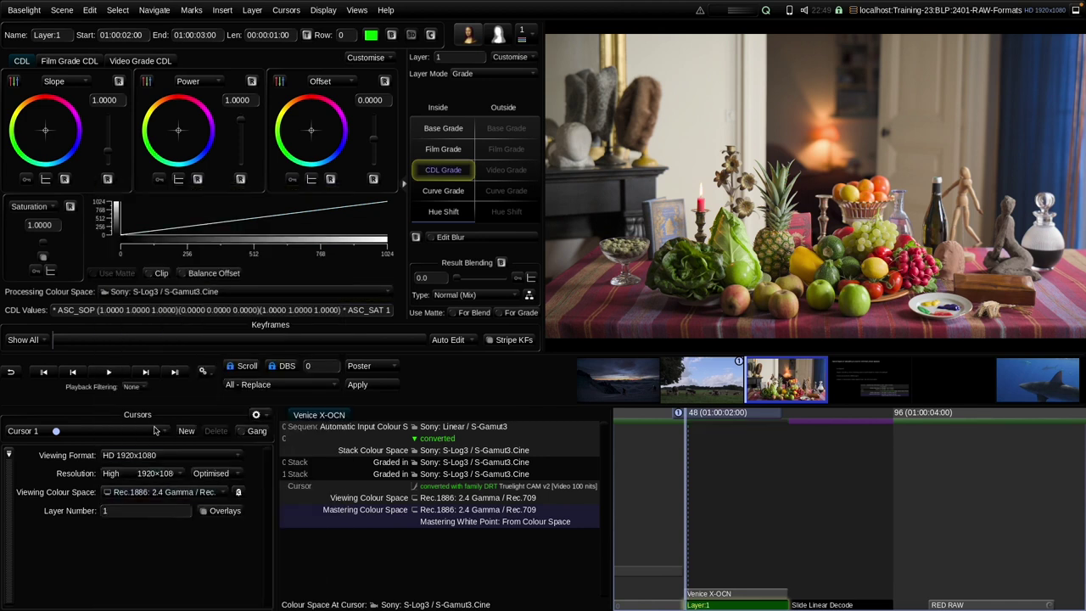
Set the Venice X-OCN shot's stack colour space to Working Colour Space and delete its grade layer
left_click(705, 594)
left_click(93, 198)
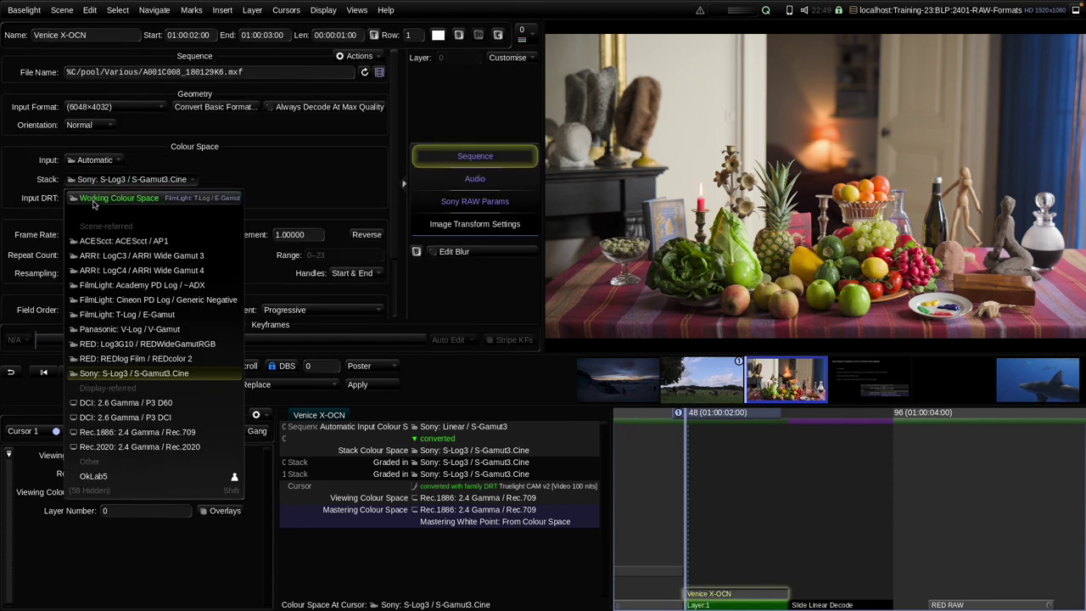
left_click(95, 200)
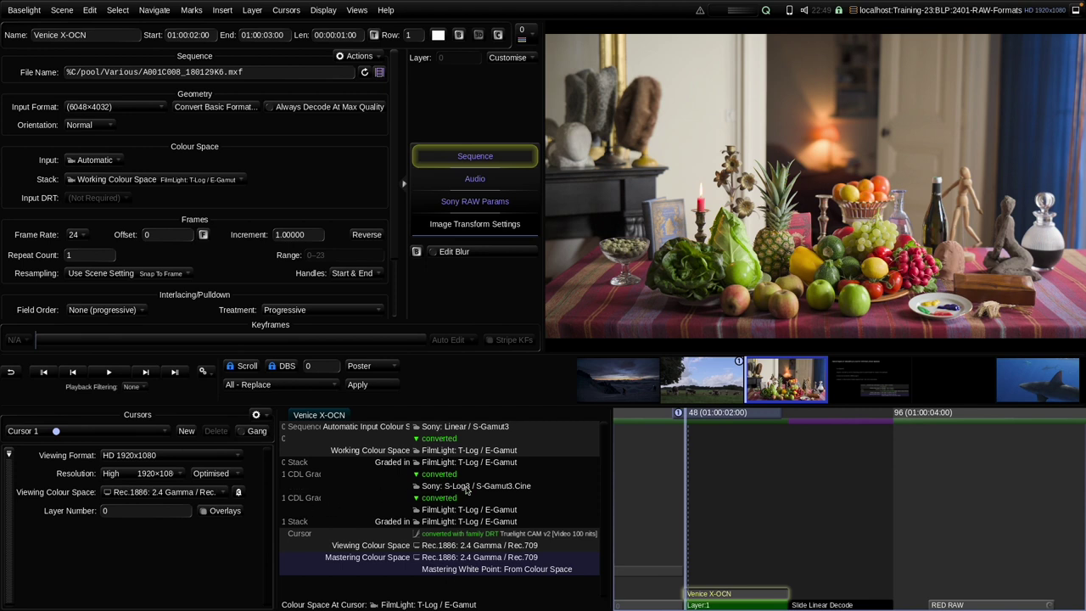
left_click(714, 604)
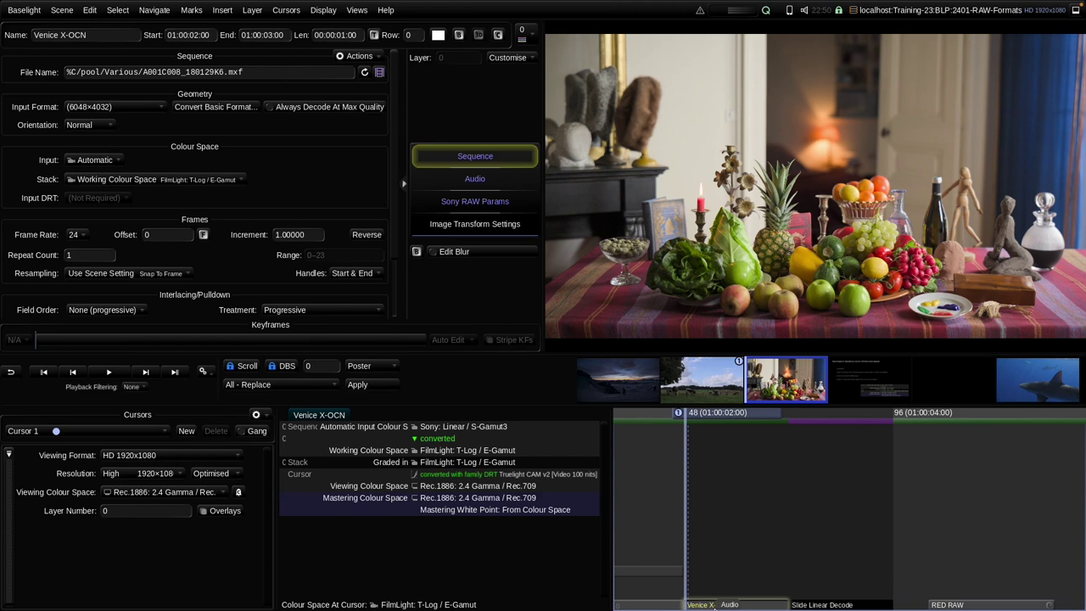
Insert a LUT operator on the Venice X-OCN shot and load Technicolor_DD01_classic_fpe_r709.cube from the Intermediate/2403_RAW folder
left_click(223, 10)
mouse_move(235, 47)
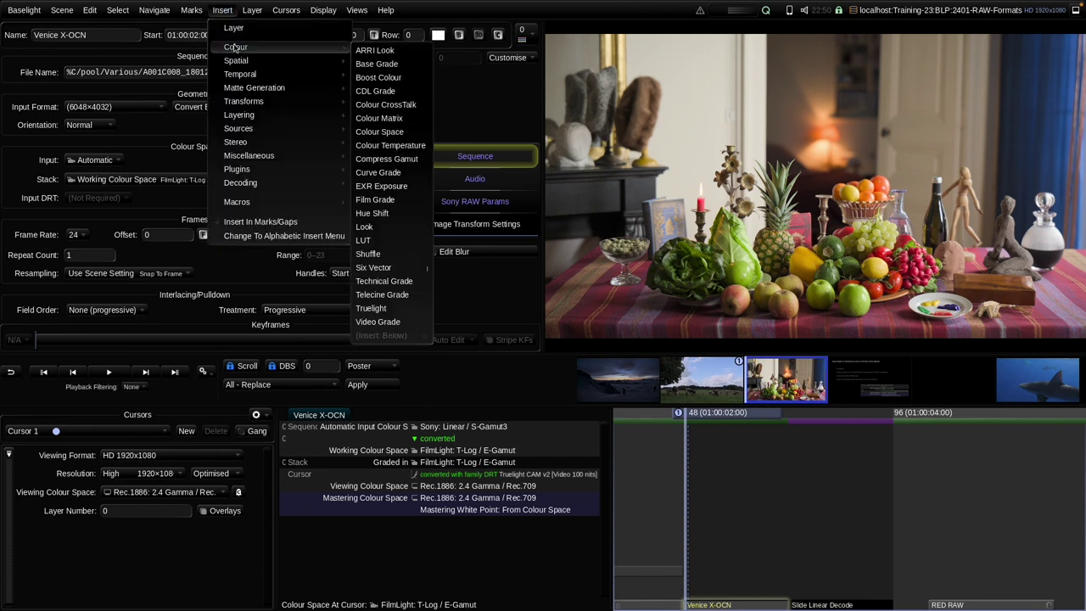
left_click(360, 240)
left_click(472, 77)
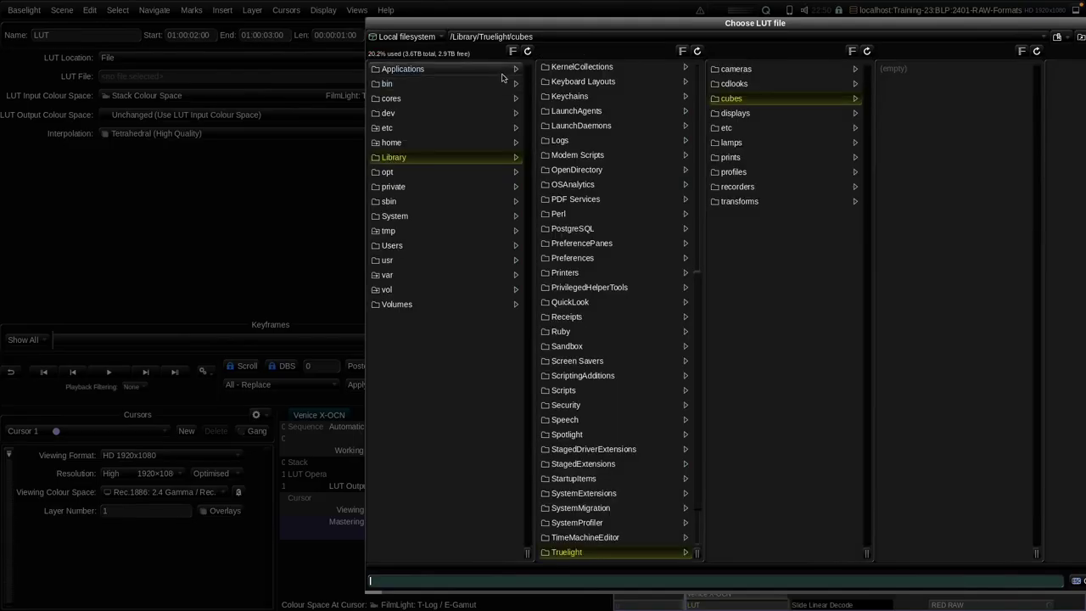
left_click_drag(812, 24, 536, 23)
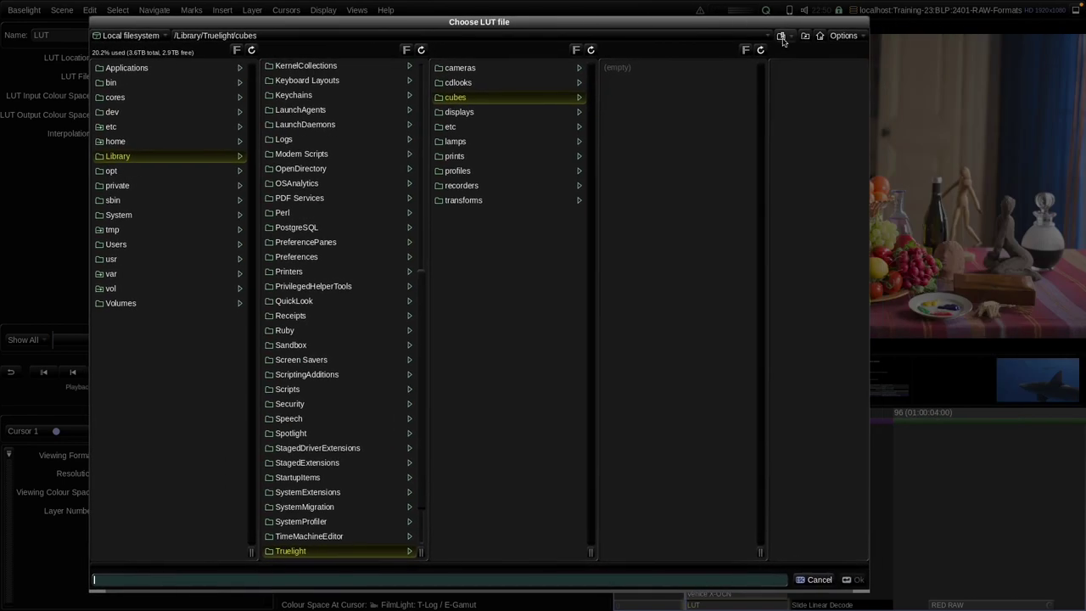
left_click(780, 35)
left_click(859, 100)
left_click(727, 84)
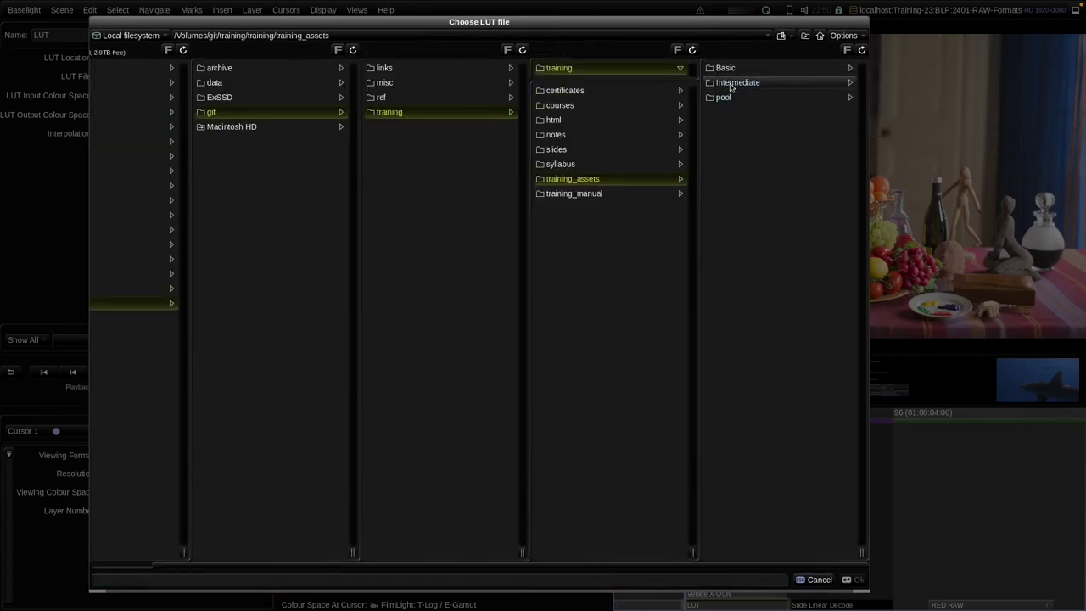
left_click(735, 69)
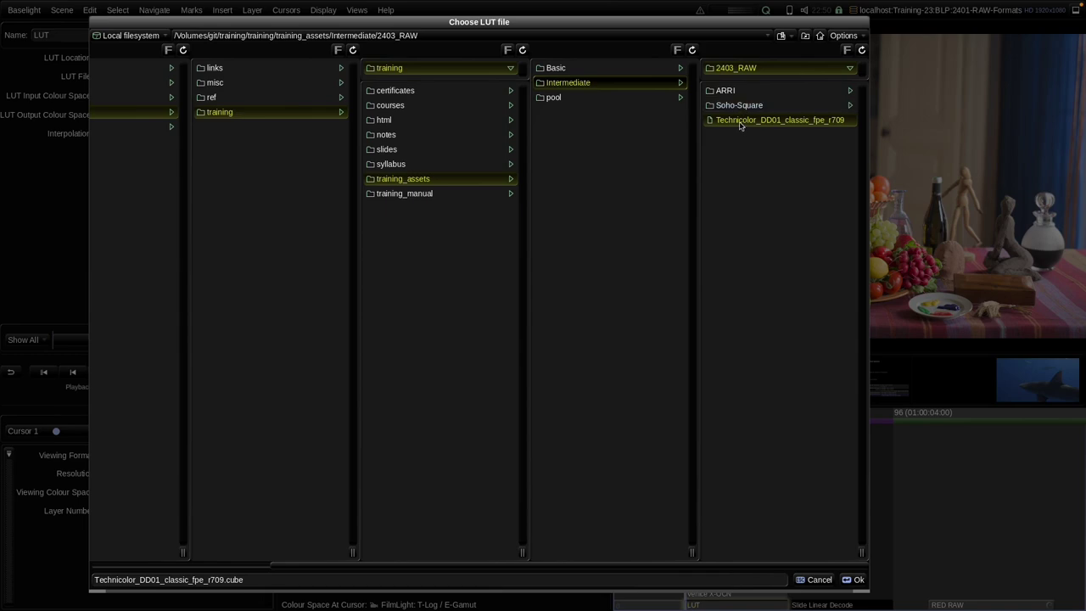
double_click(741, 120)
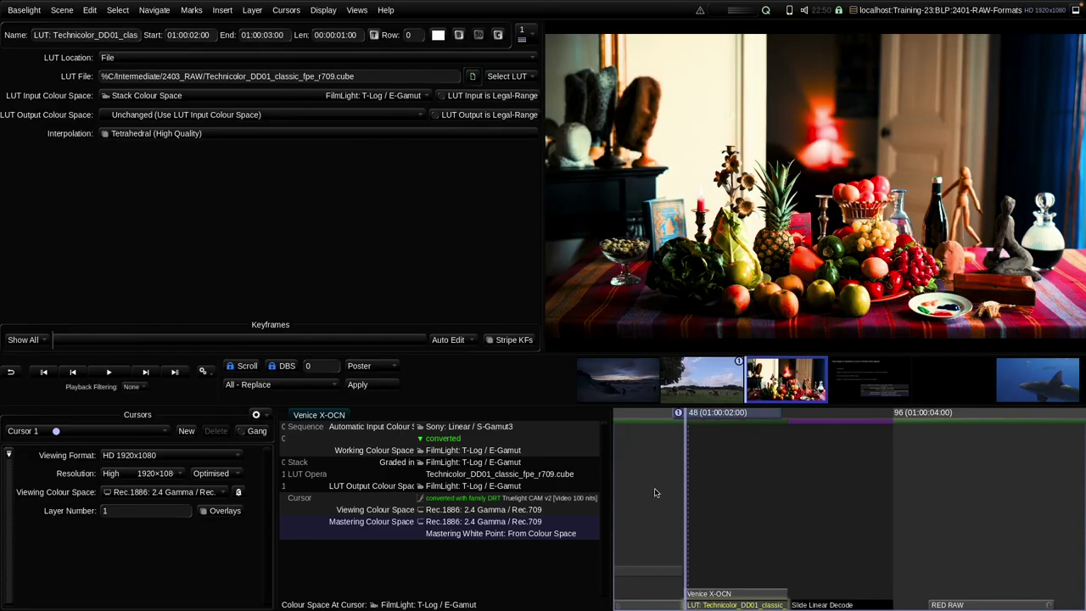
Set the LUT input colour space to Sony: S-Log3 / S-Gamut3.Cine and its output colour space to Rec.1886: 2.4 Gamma / Rec.709
left_click(143, 95)
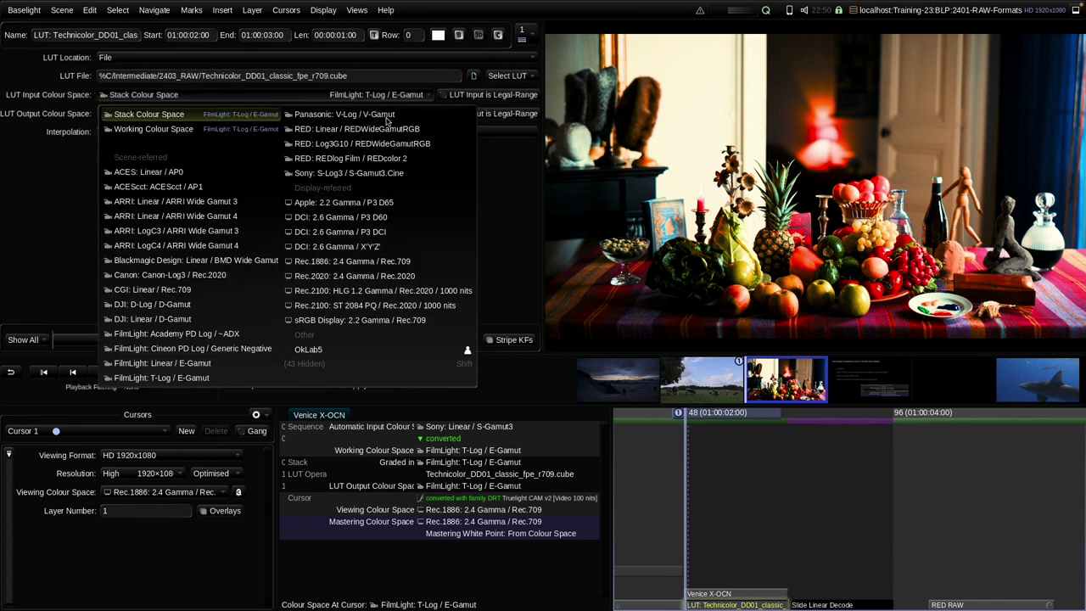
left_click(389, 176)
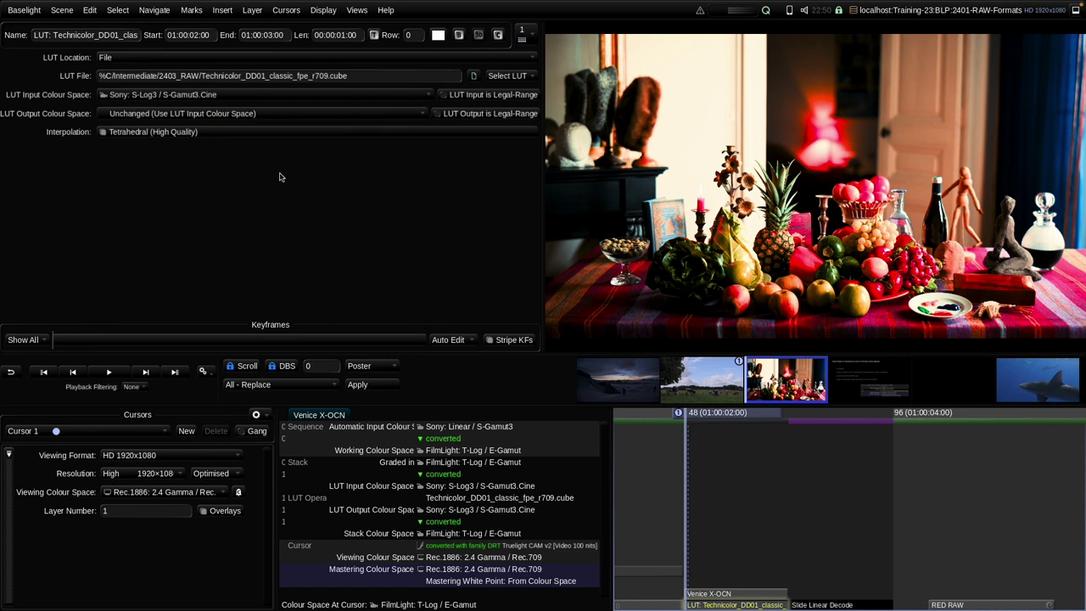
left_click(133, 114)
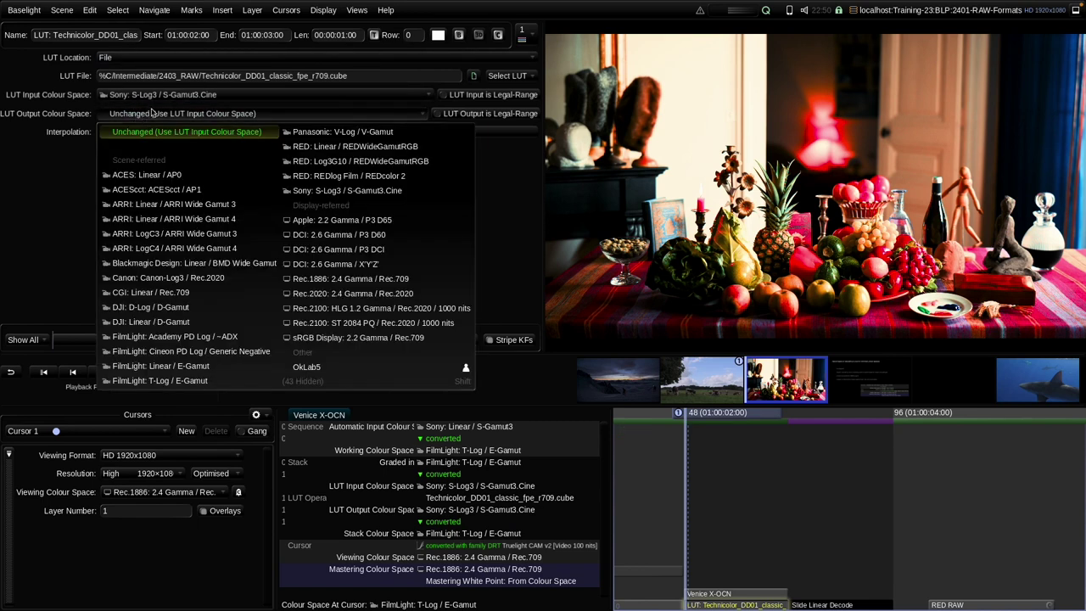
left_click(374, 280)
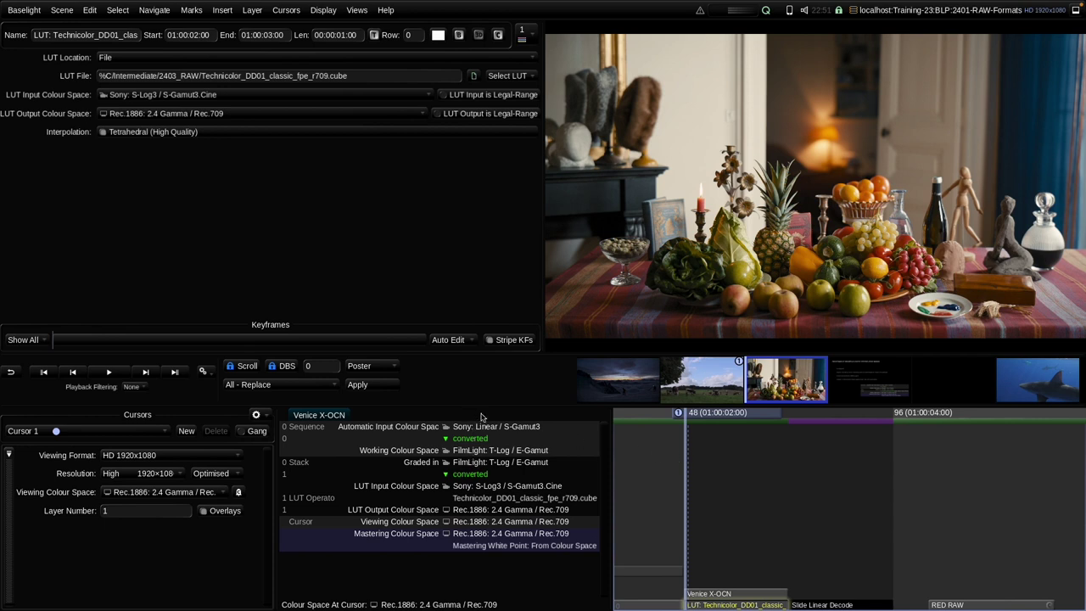
Add one grade layer before the LUT operator and another after it in the Venice X-OCN stack
left_click(711, 594)
key("y")
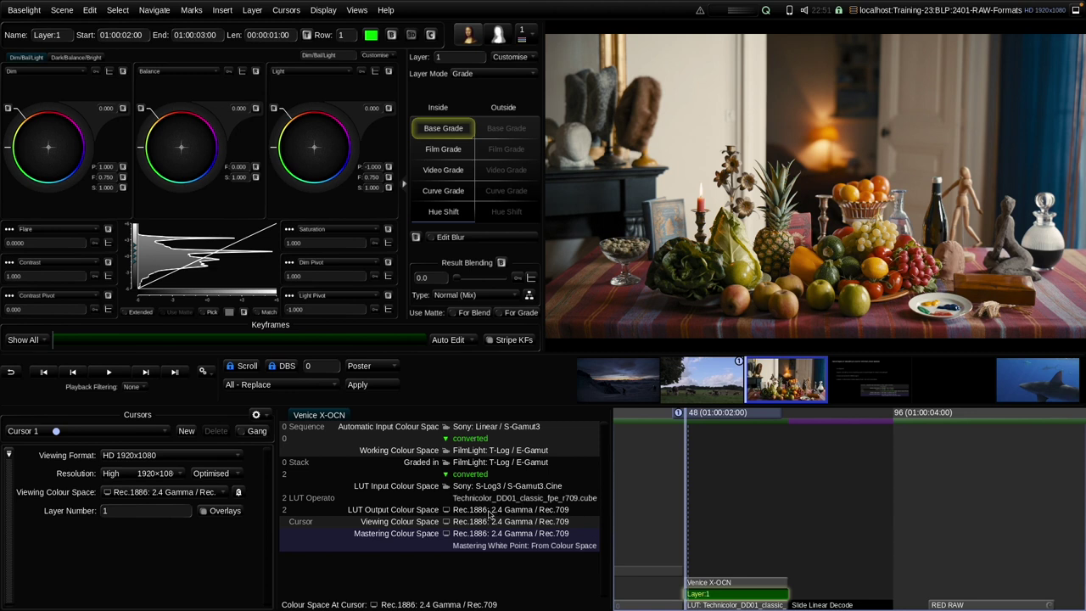
left_click(734, 604)
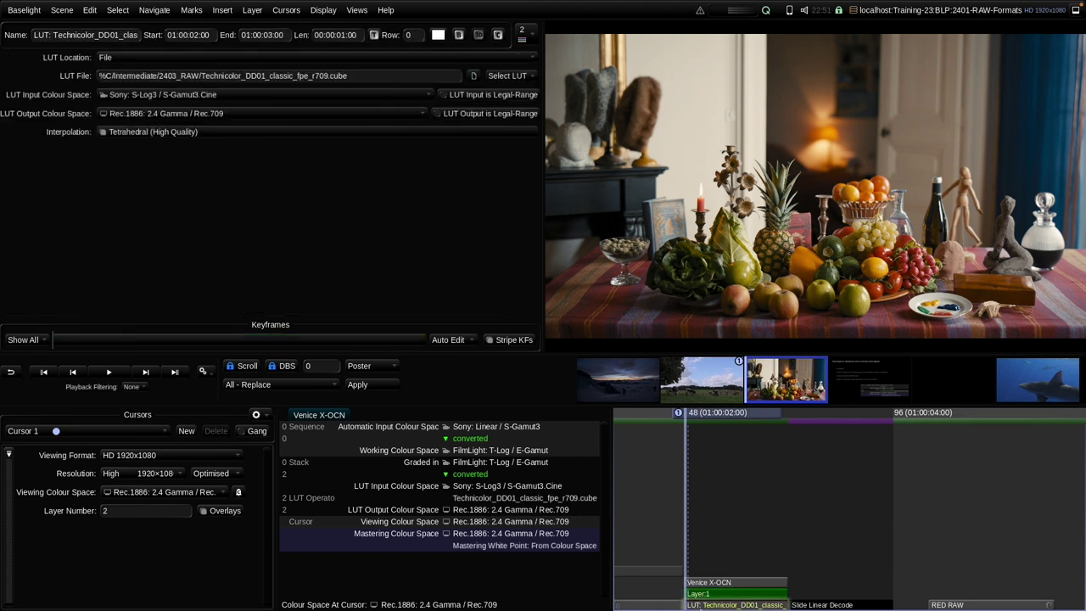
key("ctrl+shift+l")
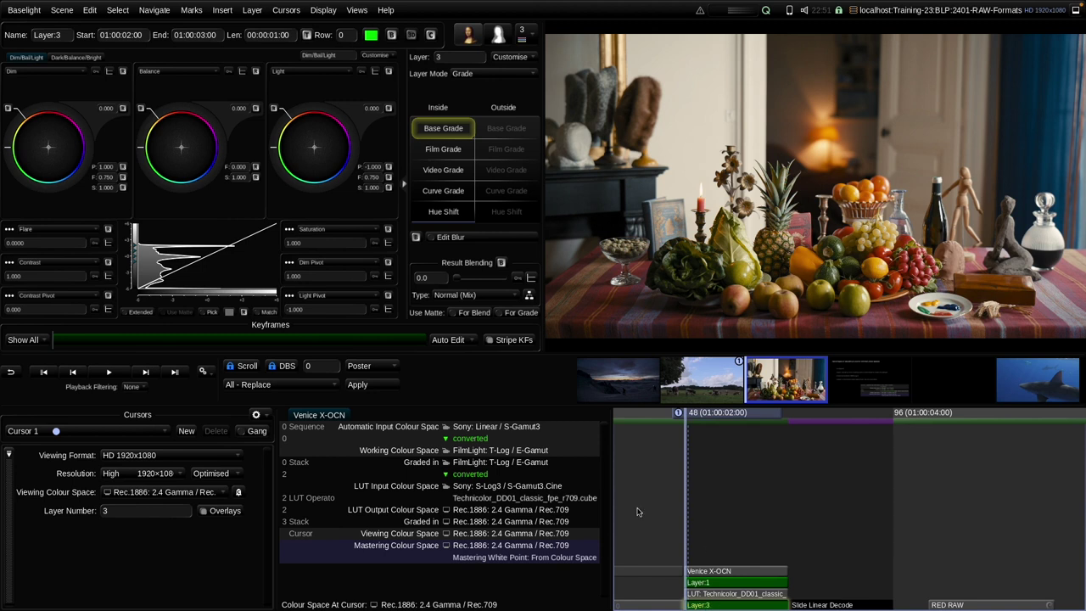
Delete the LUT operator and both grade layers from the Venice X-OCN shot
left_click(733, 582)
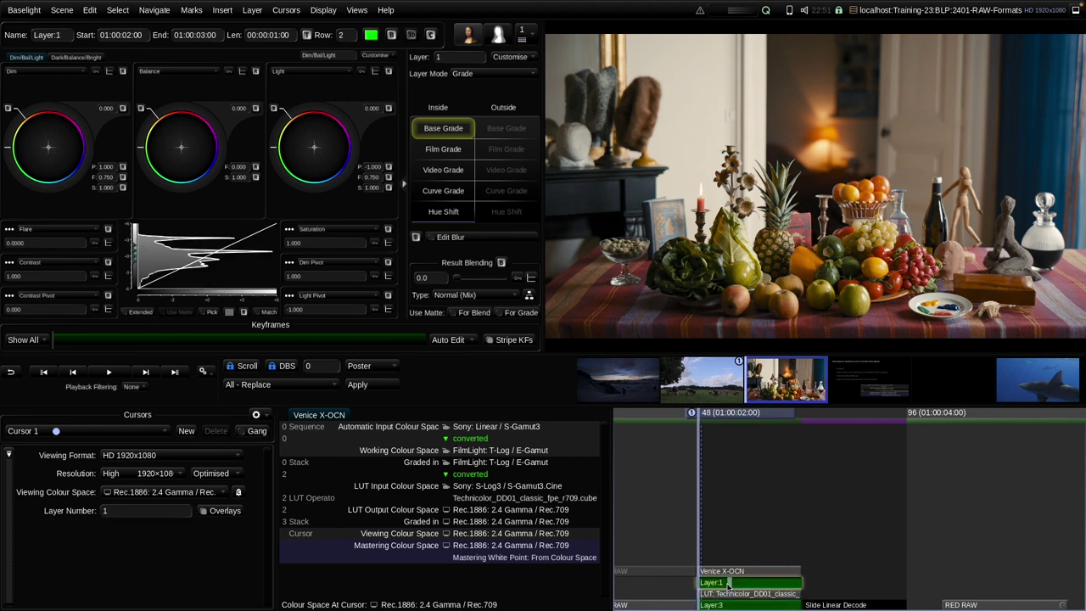
key("Delete")
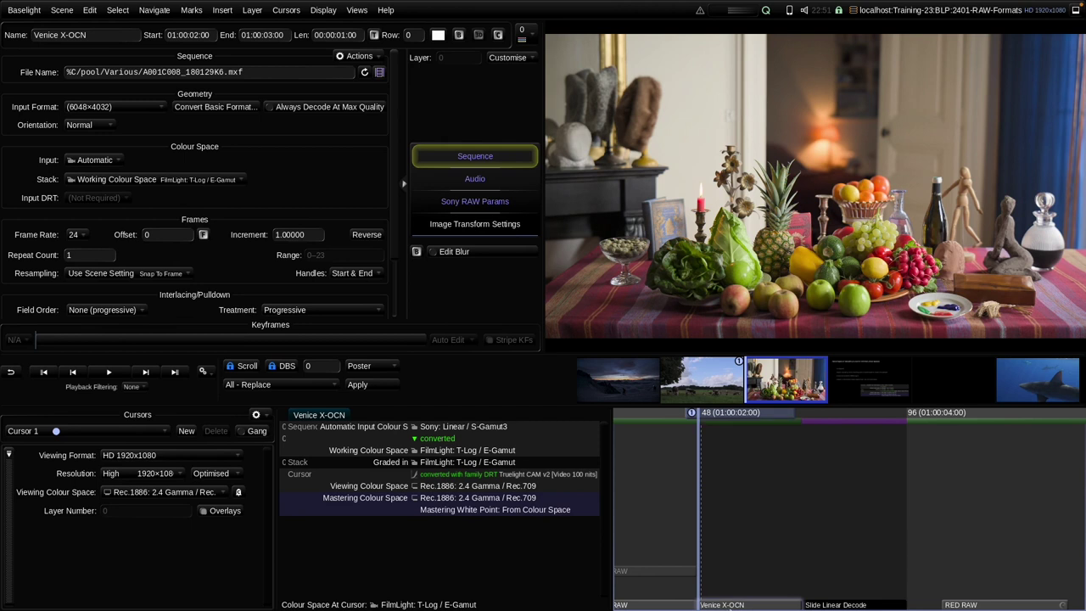
Set the cursor's viewing colour space to Sony: S-Log3 / S-Gamut3.Cine from the full list of colour spaces
left_click(133, 491)
key("shift")
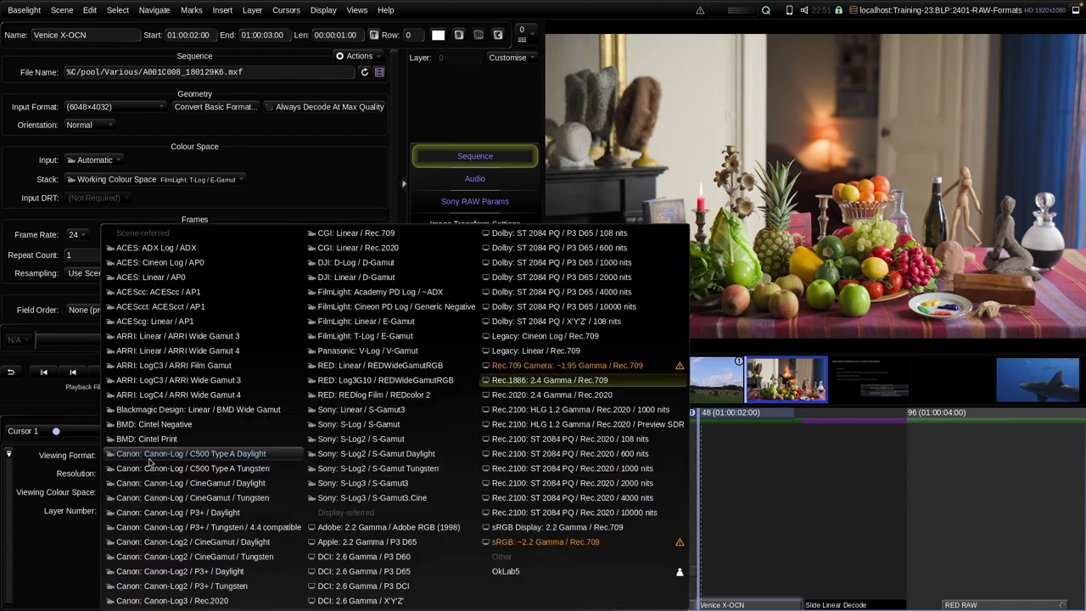
left_click(321, 497)
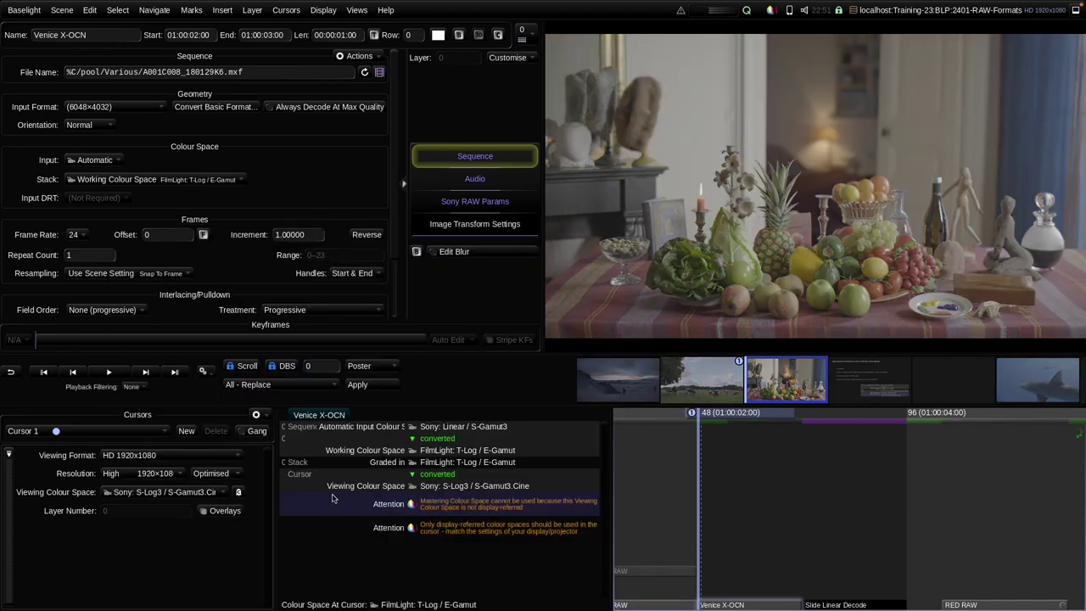
Step forward one frame, examine the Venice image's levels in the RGB Parade scope, and close the scope
key("Right")
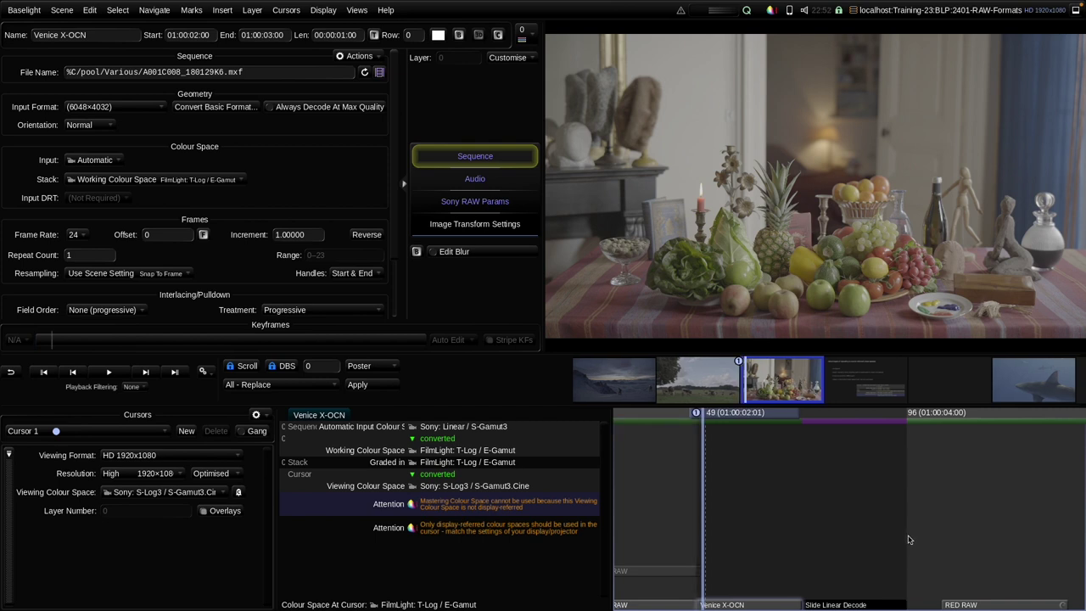
left_click(358, 11)
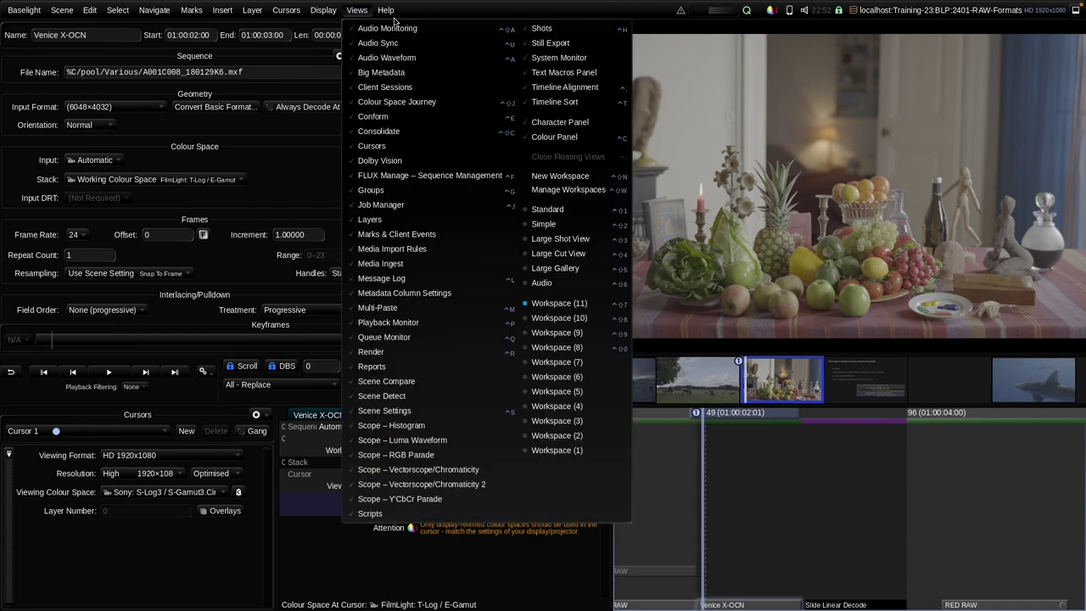
left_click(447, 456)
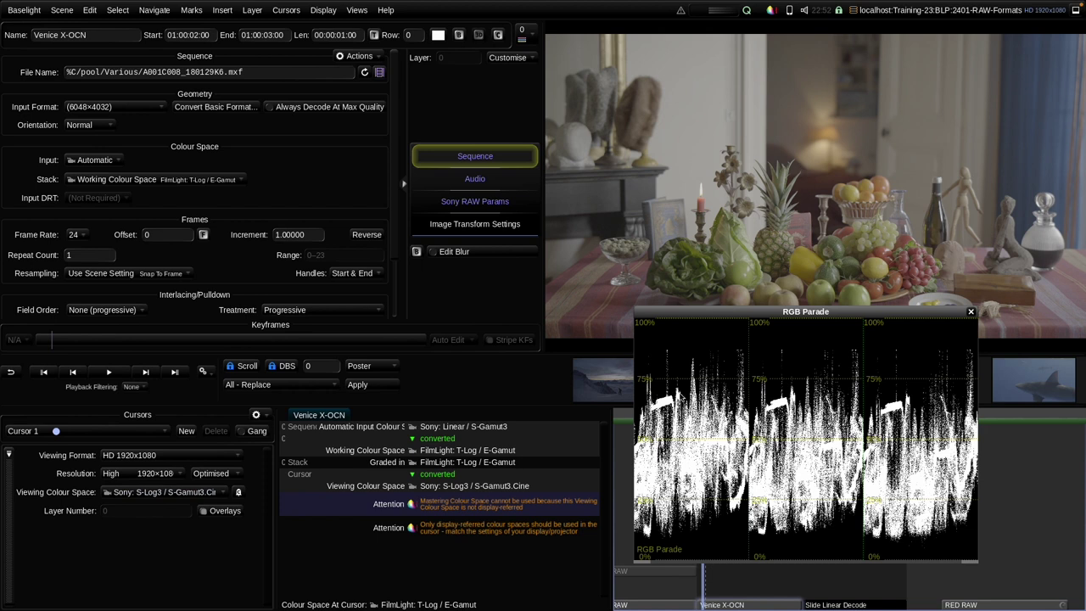
left_click(971, 313)
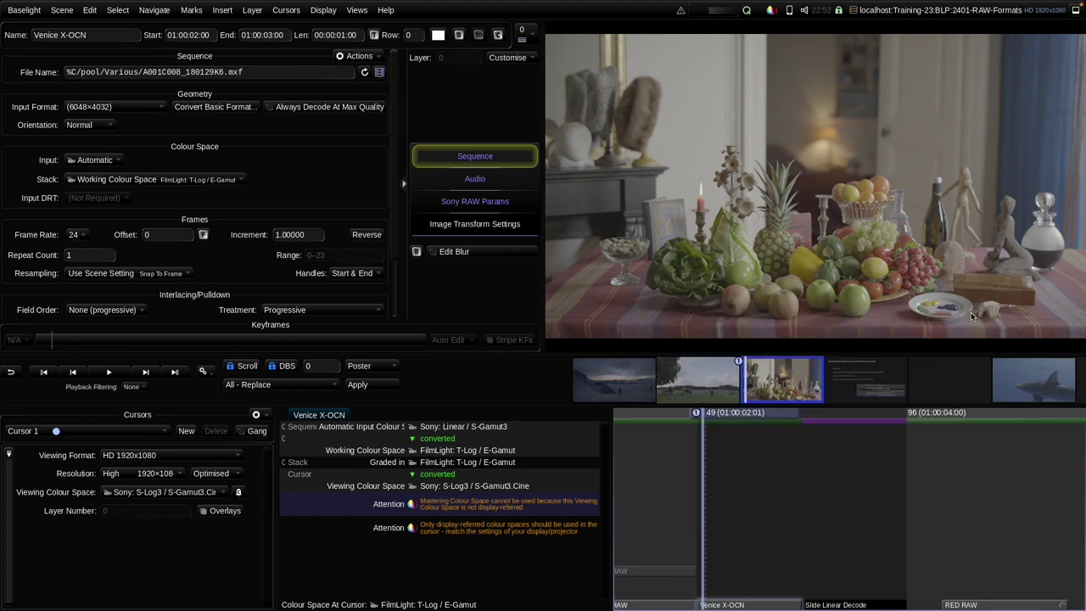
Set the cursor's viewing colour space to Rec.1886: 2.4 Gamma / Rec.709
left_click(162, 492)
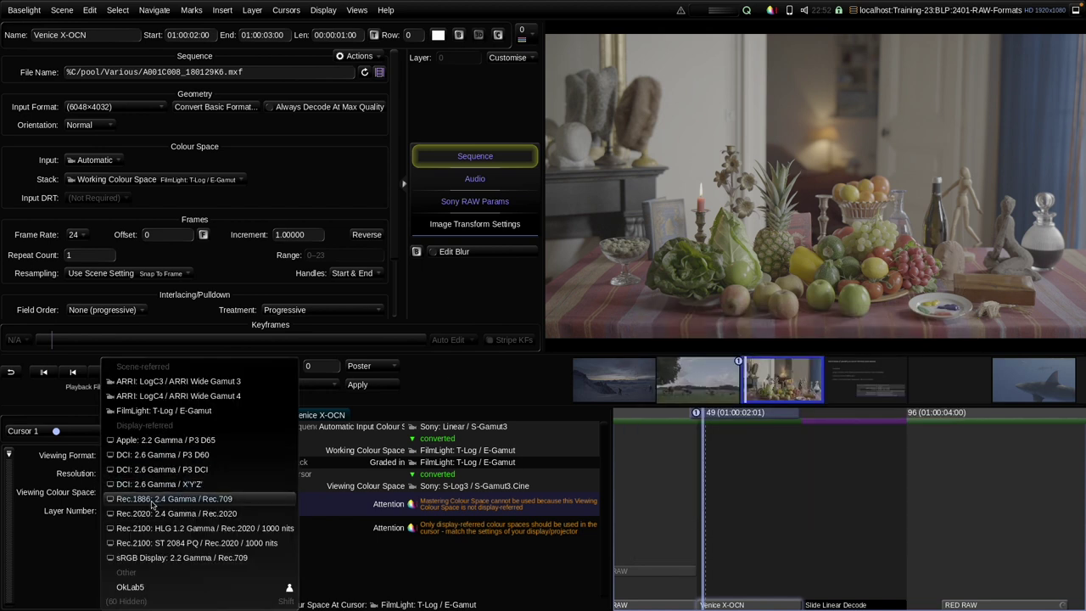
left_click(152, 501)
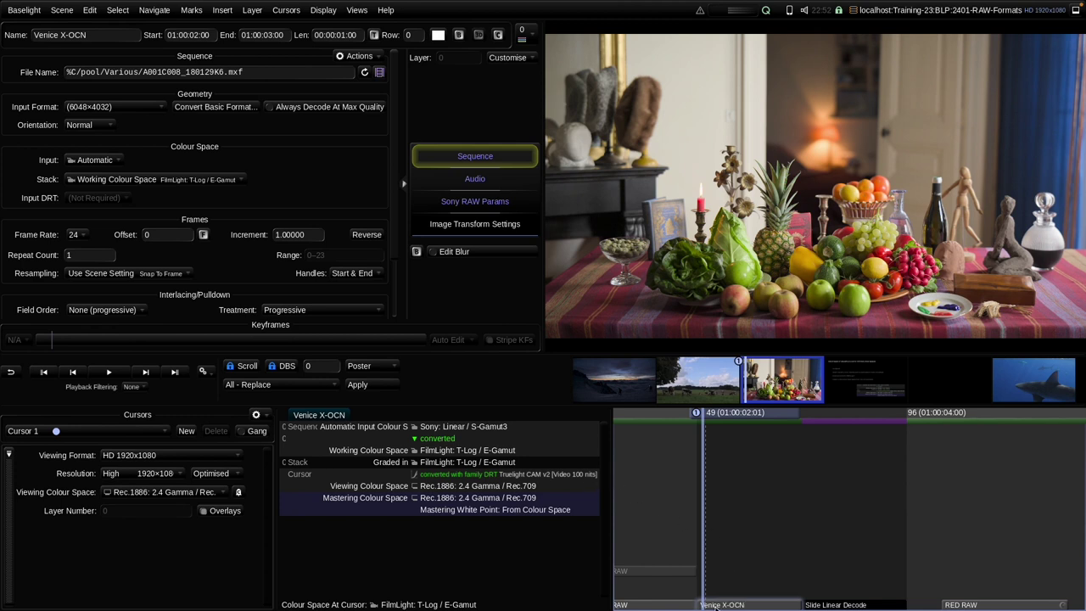
Set the Venice X-OCN shot's Exposure Index to 200 in its Sony RAW parameters
left_click_drag(720, 605, 771, 465)
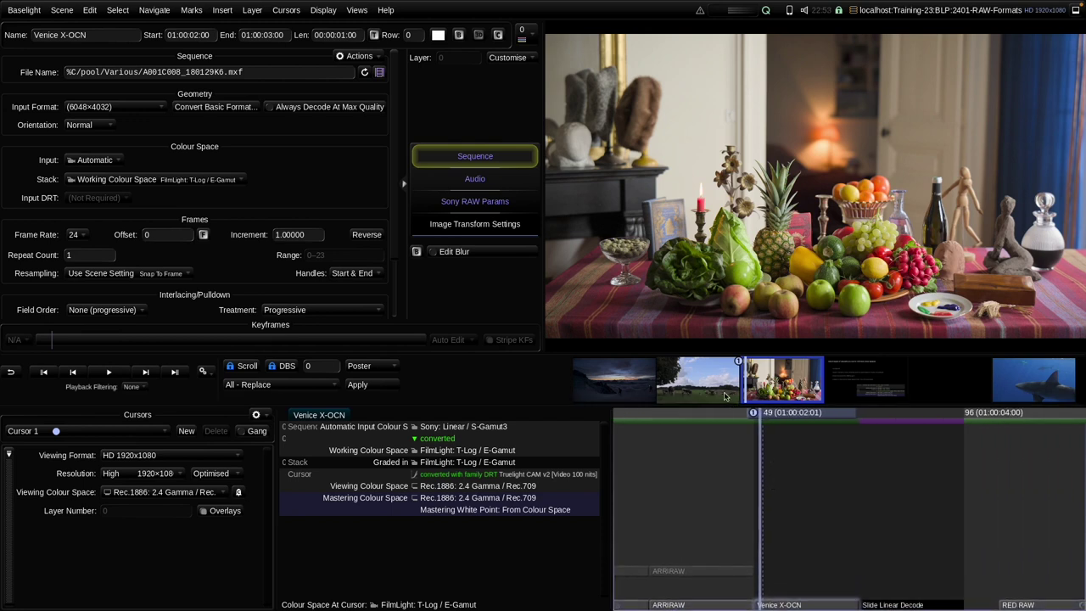
left_click(456, 201)
left_click_drag(127, 84, 125, 88)
left_click(335, 83)
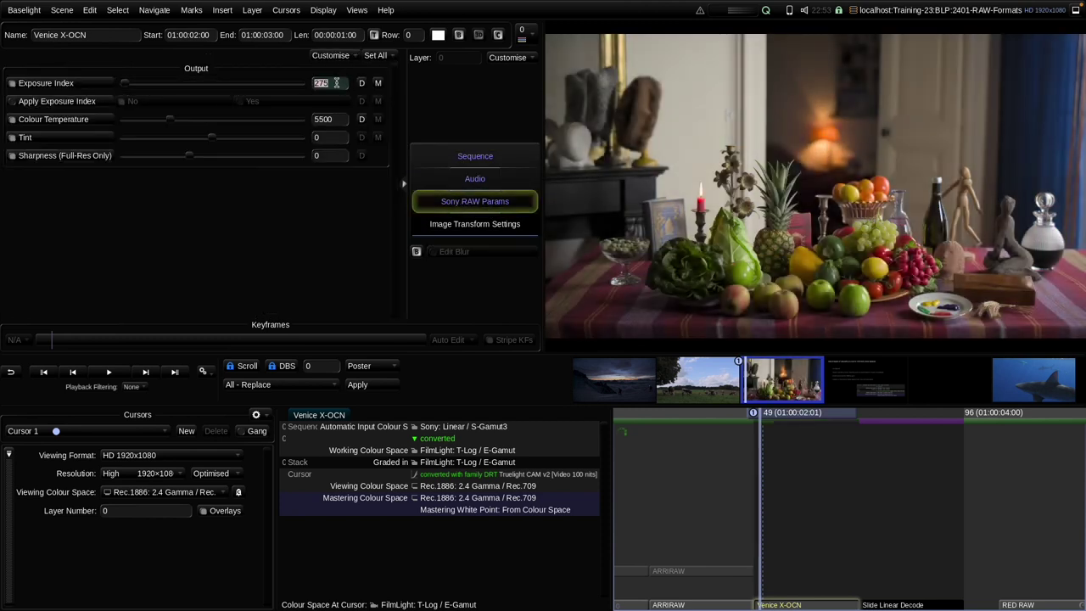
type("200")
key("Return")
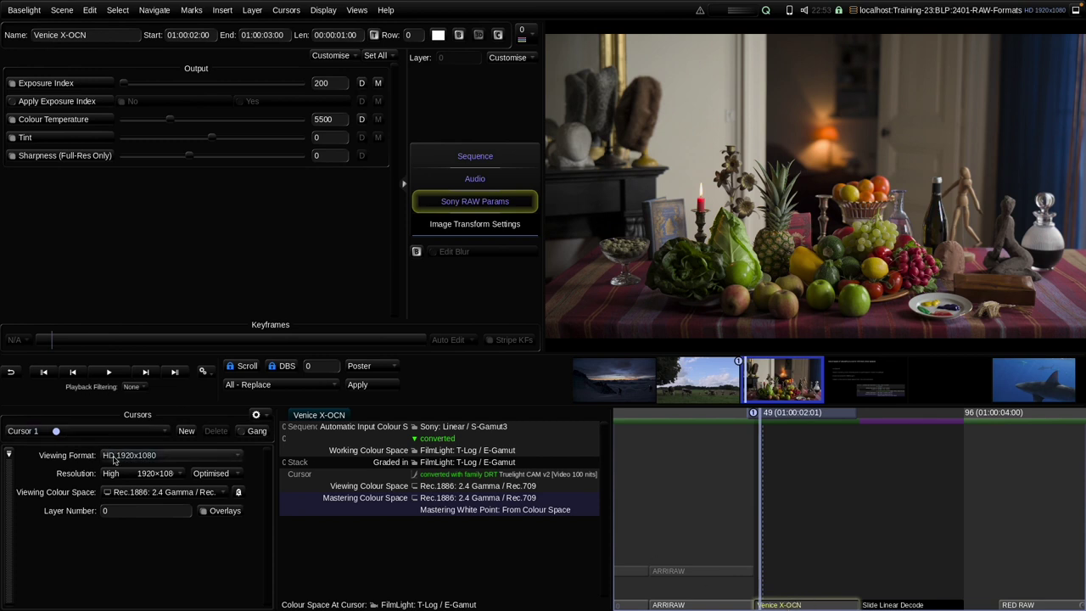
Show the Venice X-OCN shot's Sequence settings and examine the decode quality options available for the cursor
left_click(455, 160)
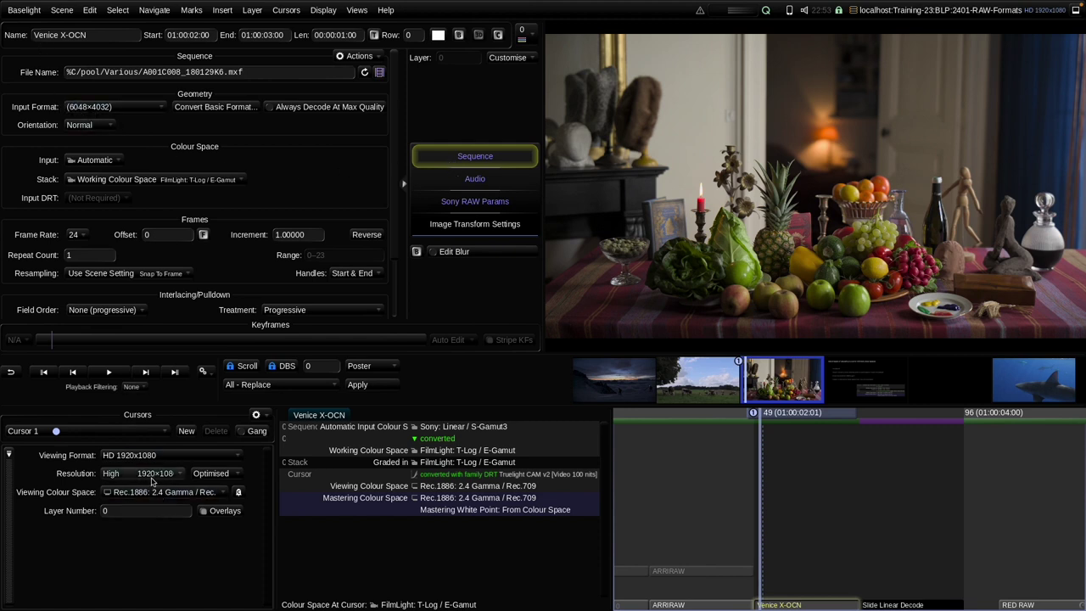
left_click(227, 477)
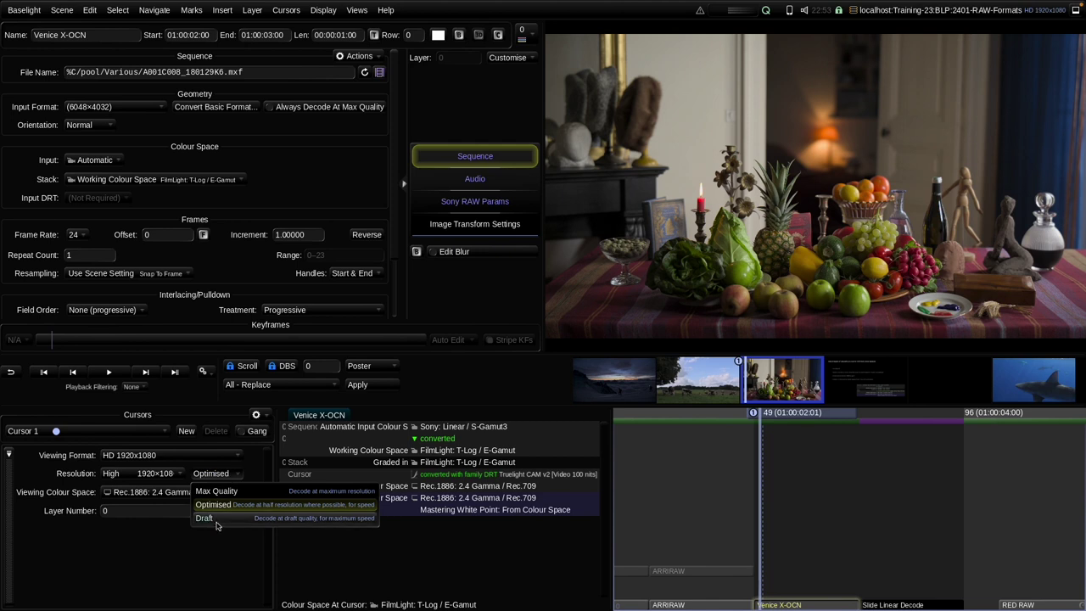
left_click(224, 475)
left_click(225, 476)
left_click(228, 478)
left_click(218, 480)
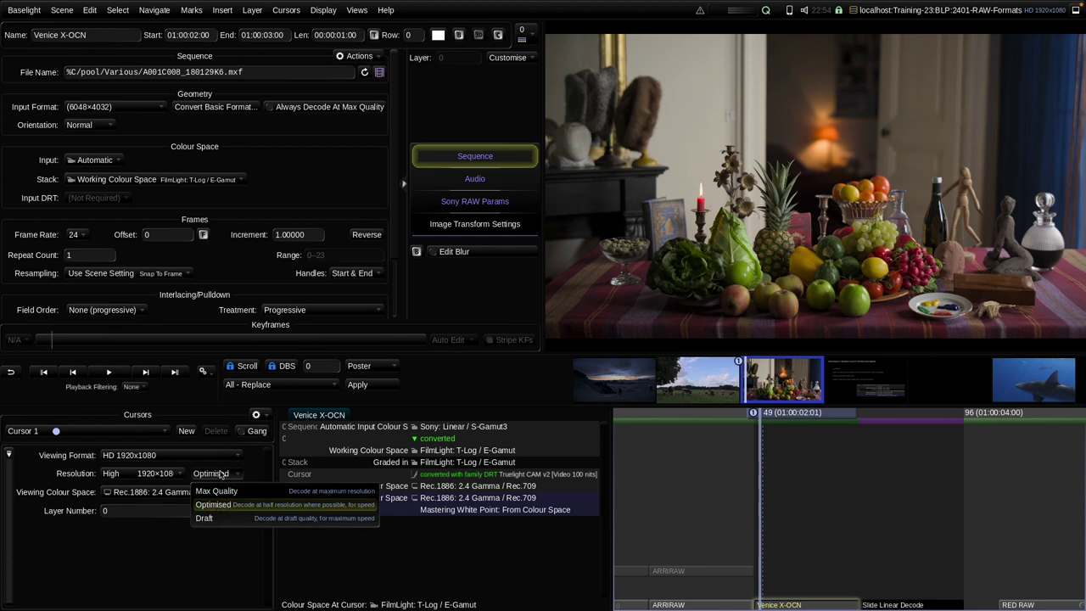
left_click(223, 477)
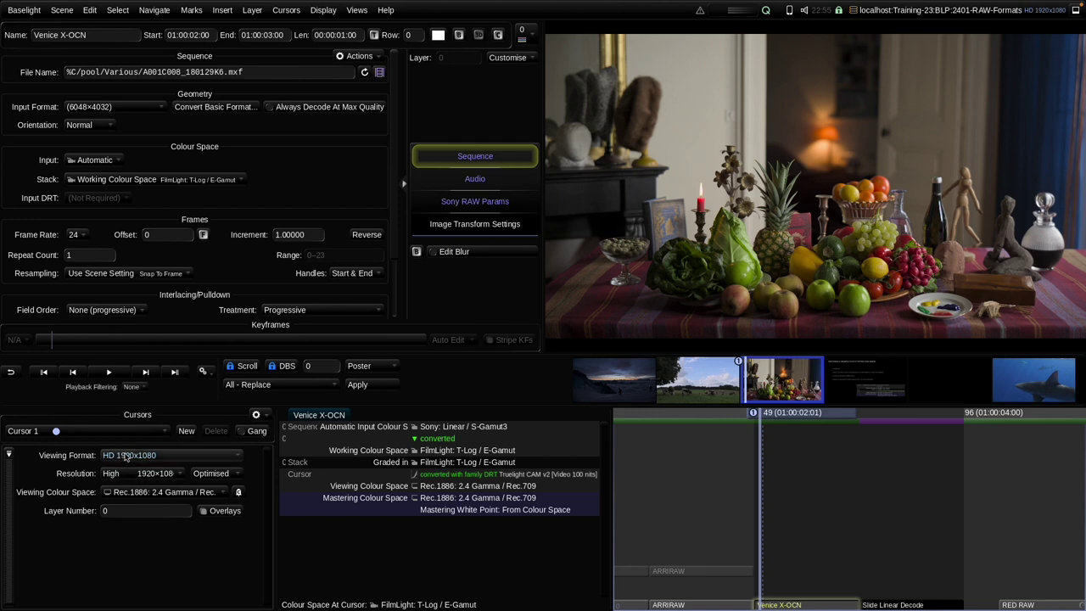
Set the cursor's decode quality to Max Quality and inspect the candlestick detail in the Venice image
left_click(210, 473)
left_click(216, 490)
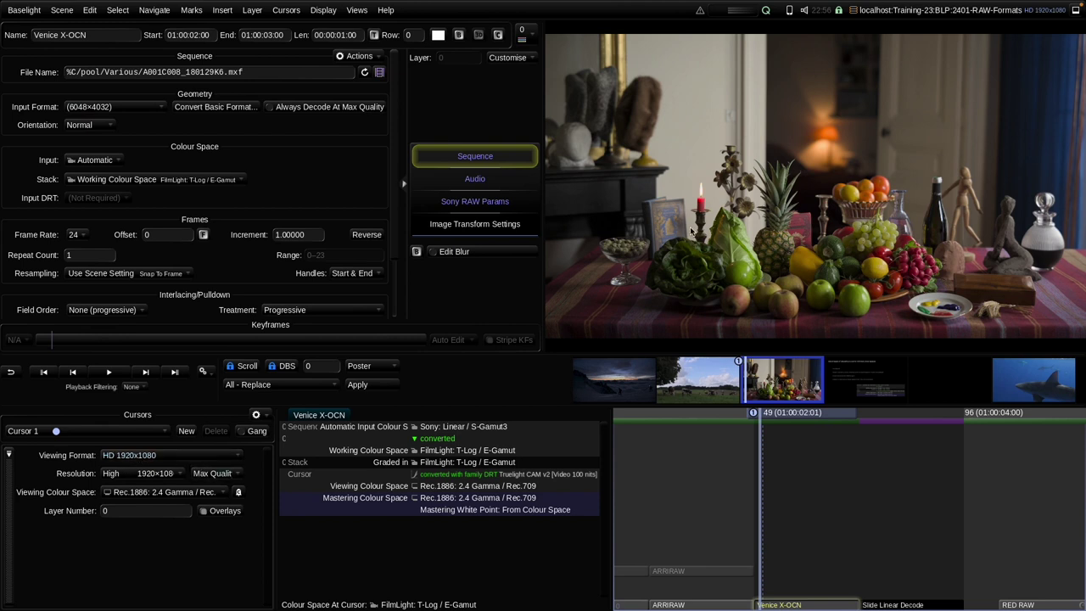
scroll(690, 230, "up", 10)
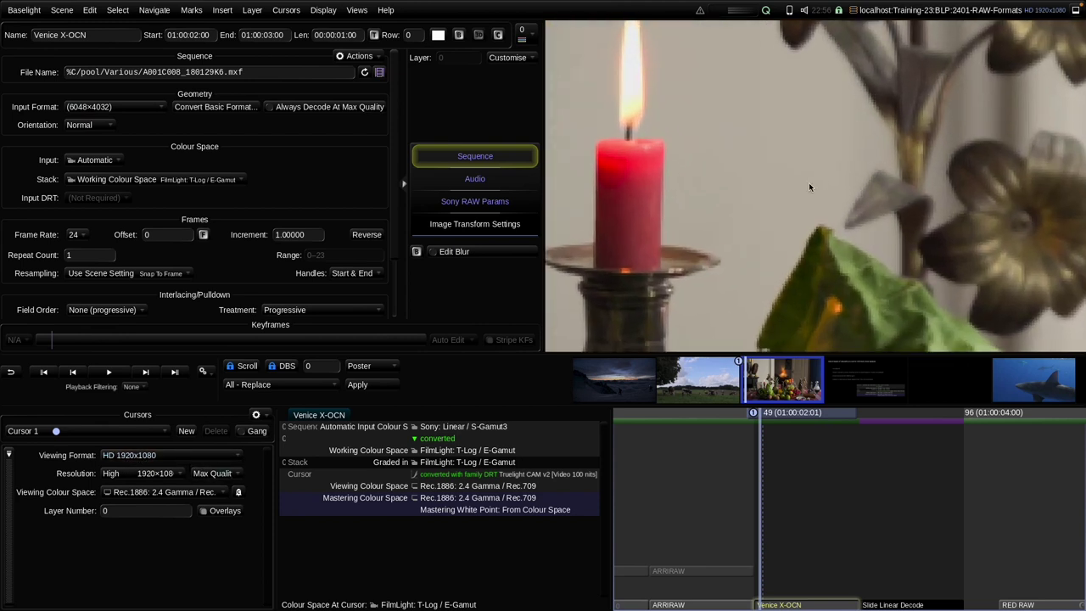
scroll(809, 182, "up", 5)
left_click_drag(842, 227, 778, 187)
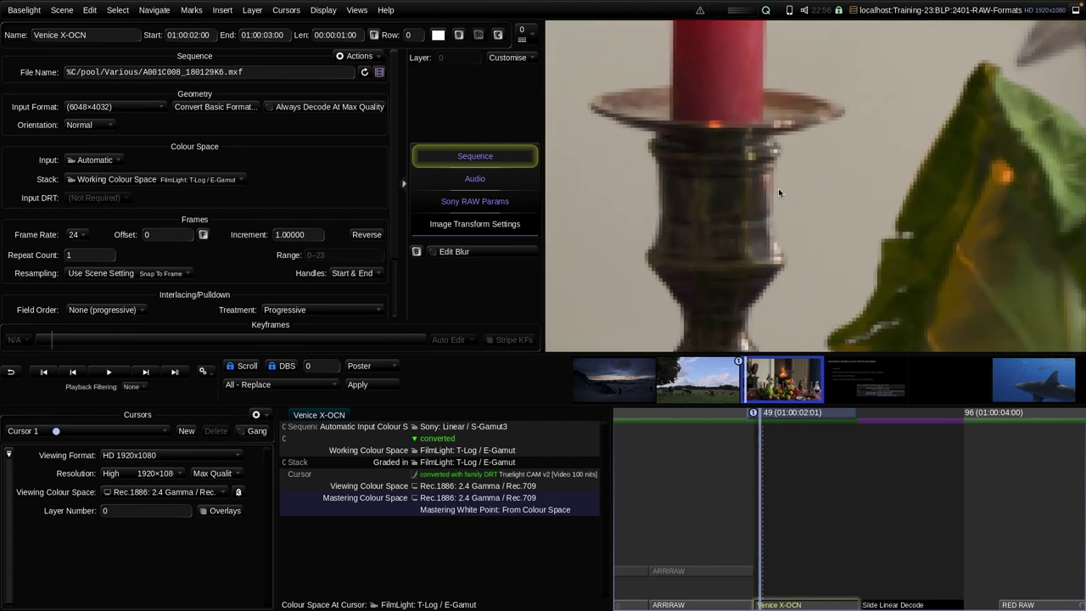
Switch the cursor's decode quality between Optimised and Max Quality to compare the candlestick detail, ending on Optimised
left_click(203, 477)
left_click(212, 509)
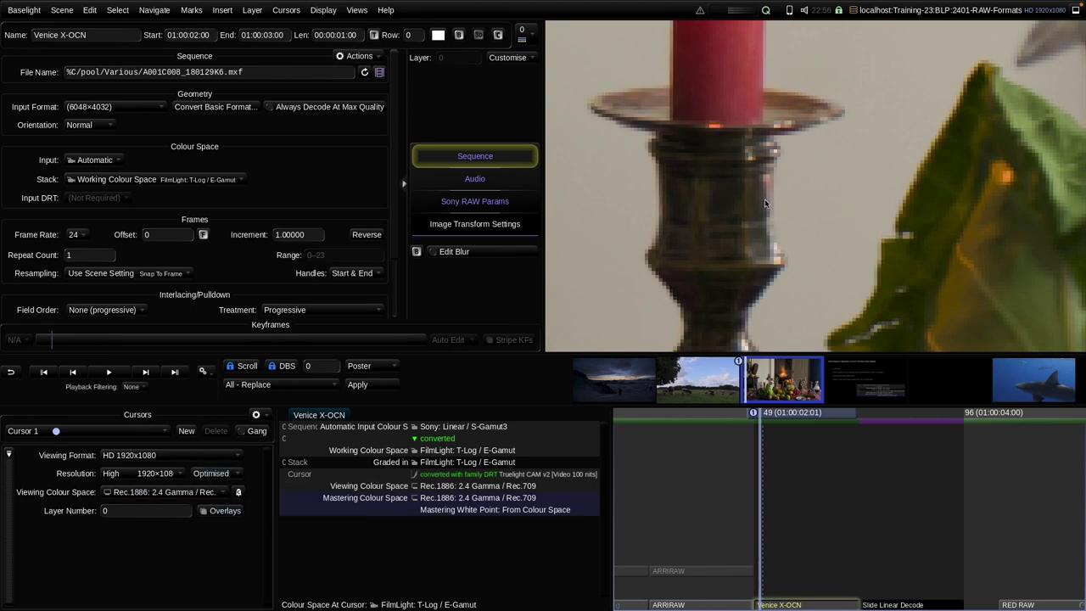
left_click(217, 474)
left_click(219, 497)
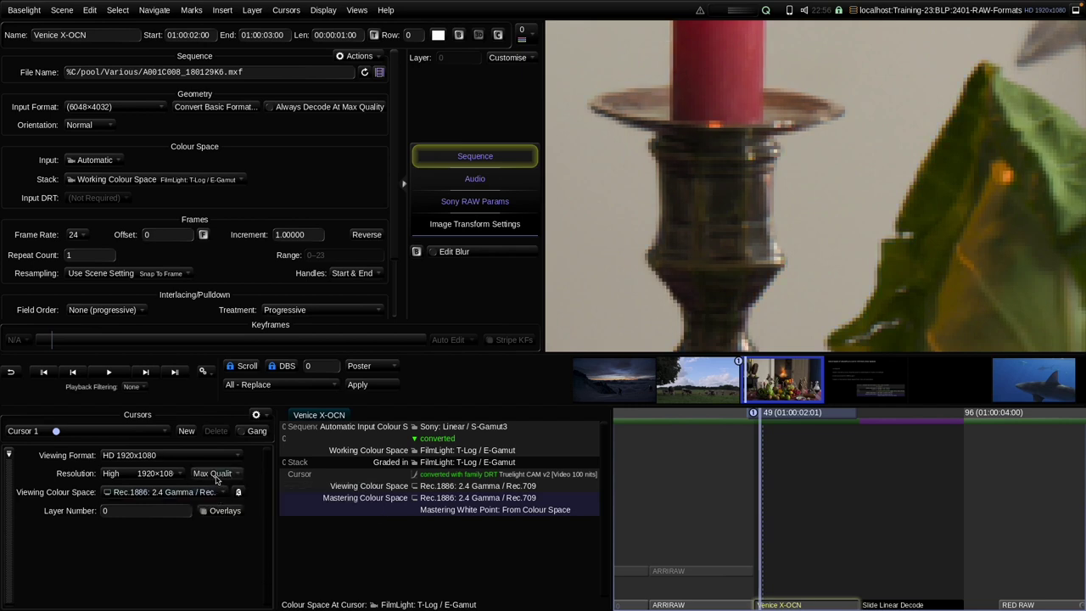
left_click(217, 473)
left_click(218, 509)
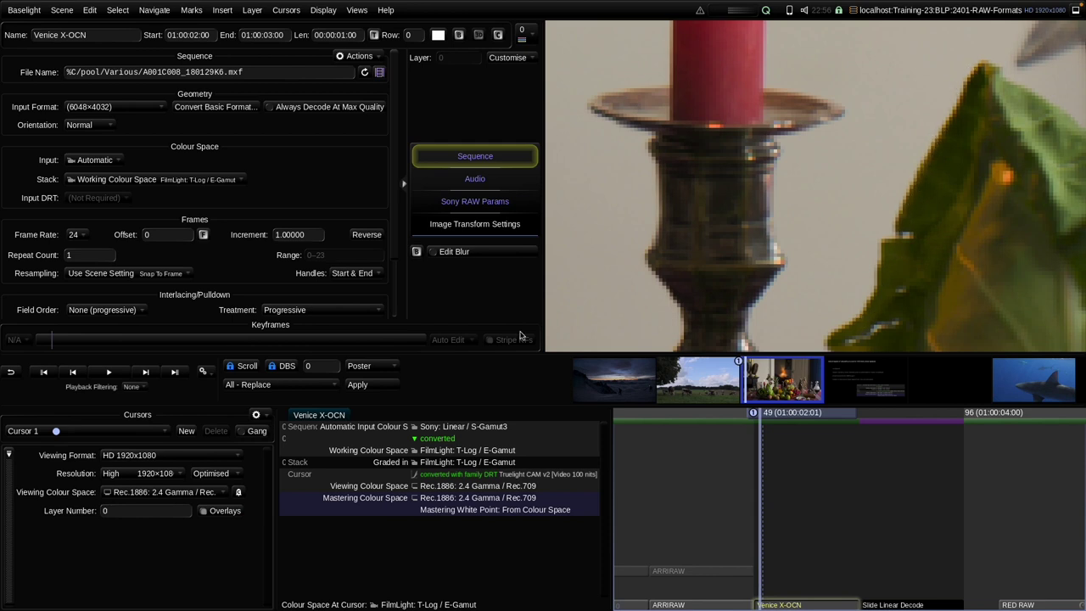
Repeat the candlestick comparison by alternating the cursor between Max Quality and Optimised decoding, ending on Max Quality
left_click(209, 475)
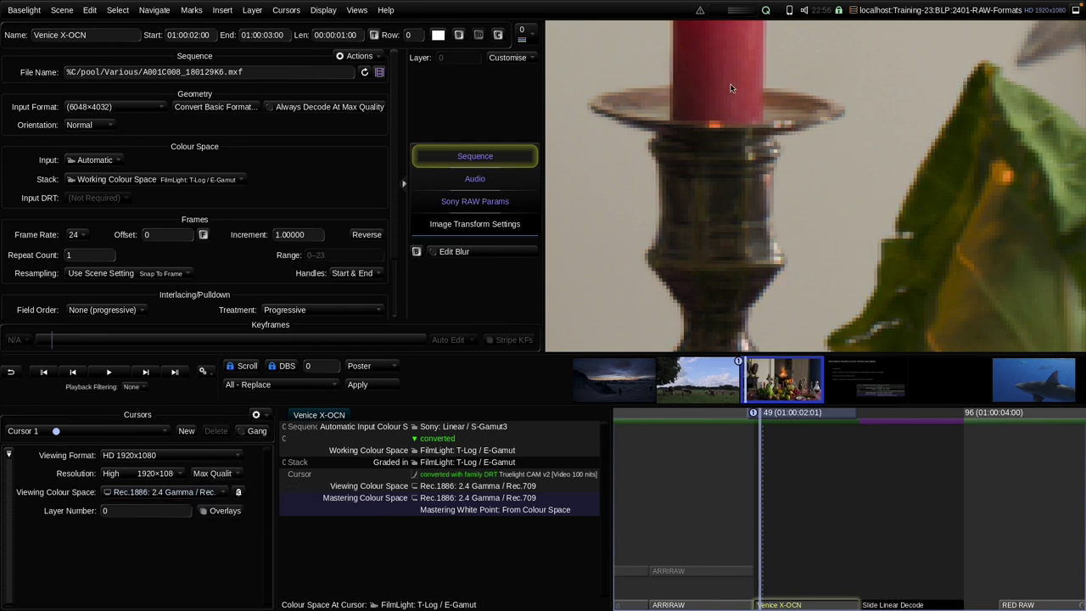
left_click(212, 473)
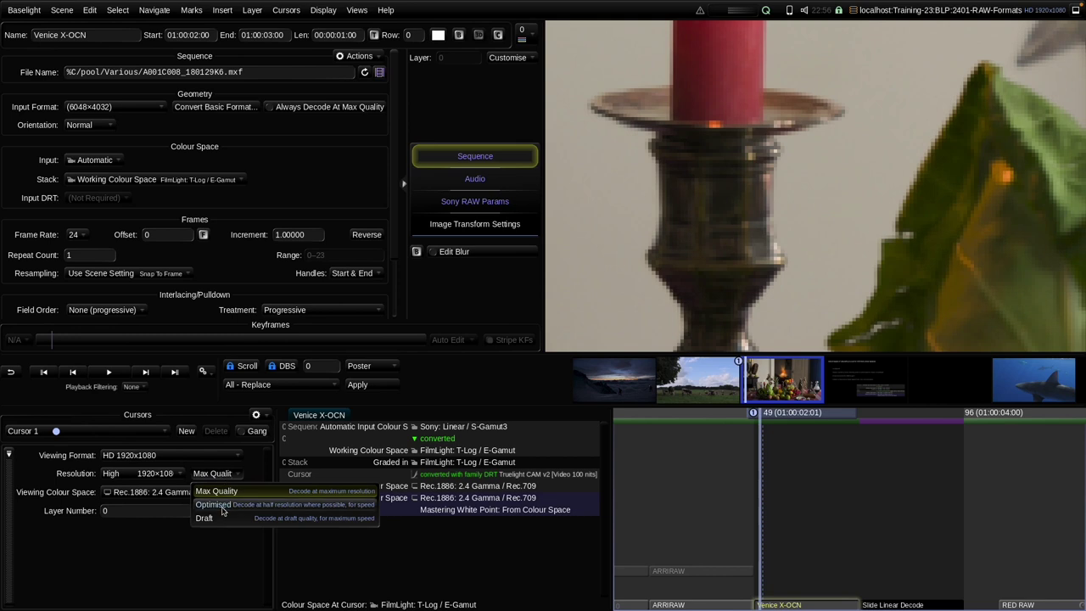
left_click(219, 502)
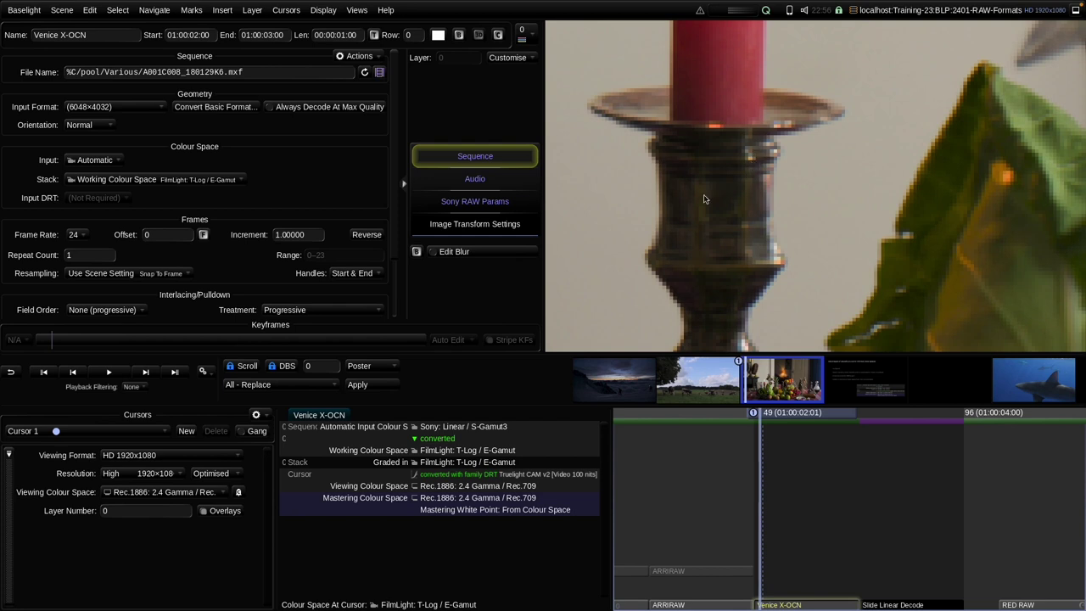
left_click(213, 474)
left_click(217, 492)
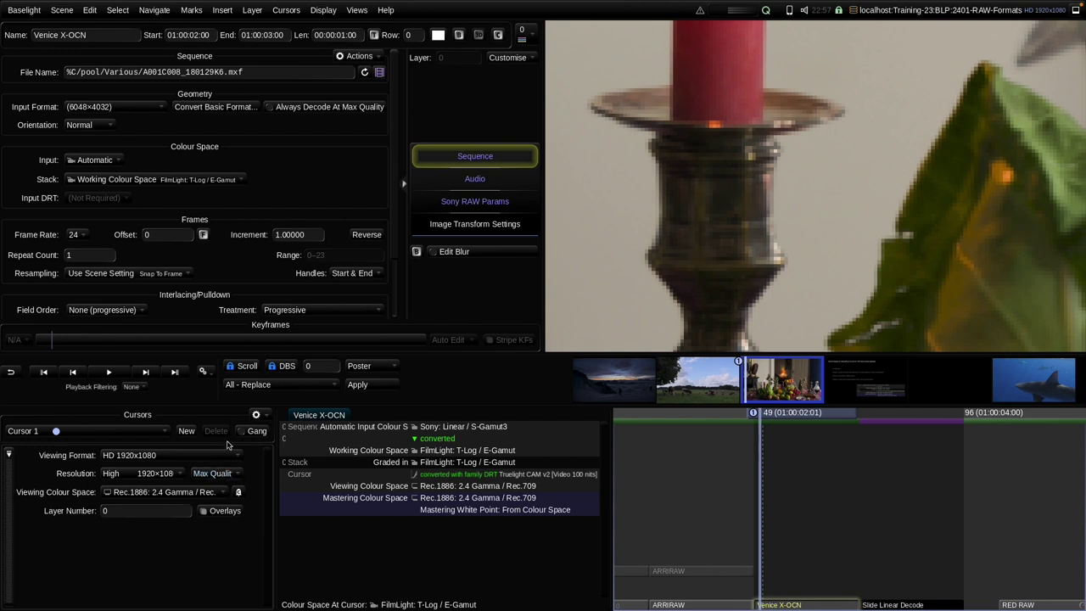
left_click(216, 472)
left_click(212, 504)
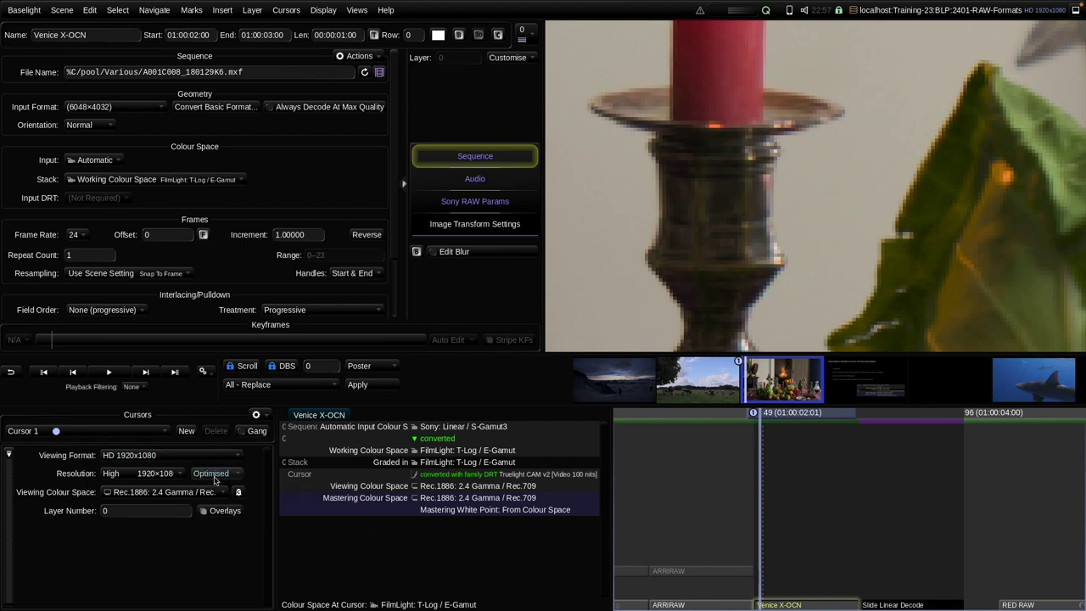
left_click(219, 476)
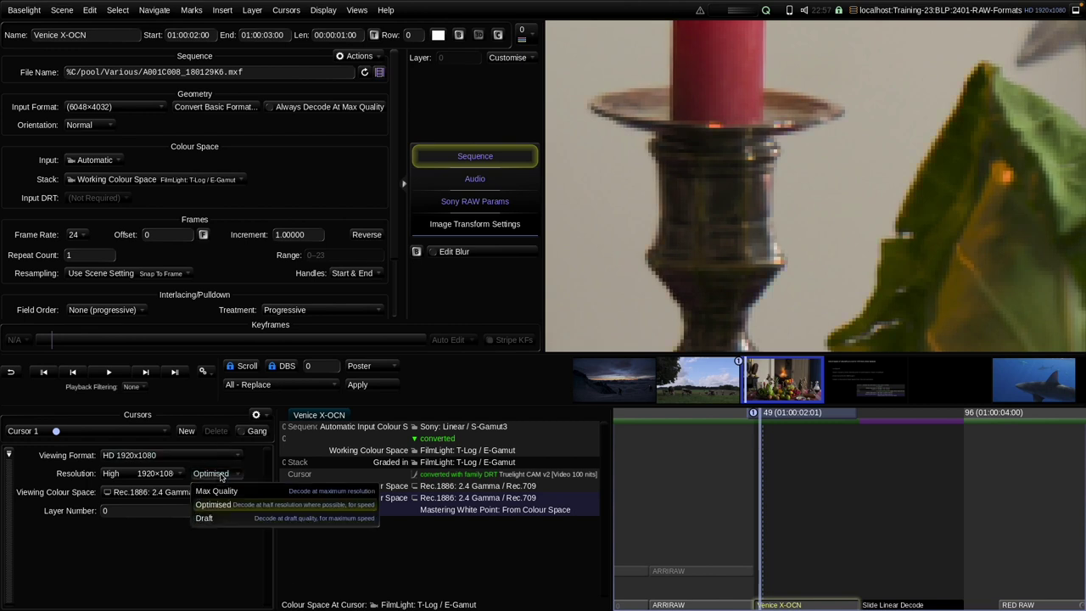
left_click(223, 489)
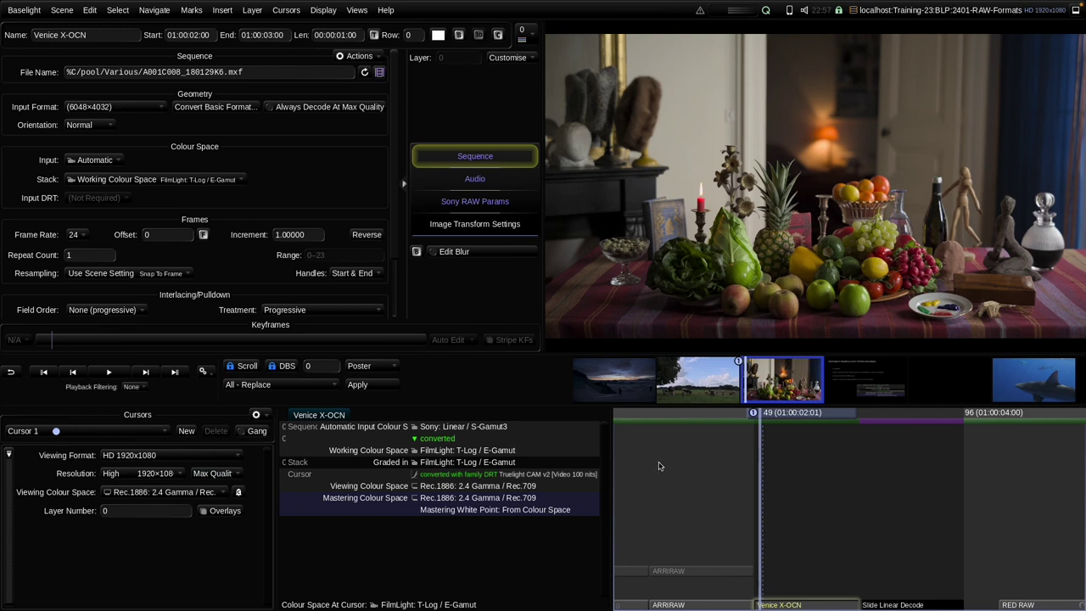
Compare Optimised and Max Quality decoding on the full Venice frame, and view the options for reusing these cursor settings
left_click(217, 479)
left_click(217, 504)
left_click(212, 474)
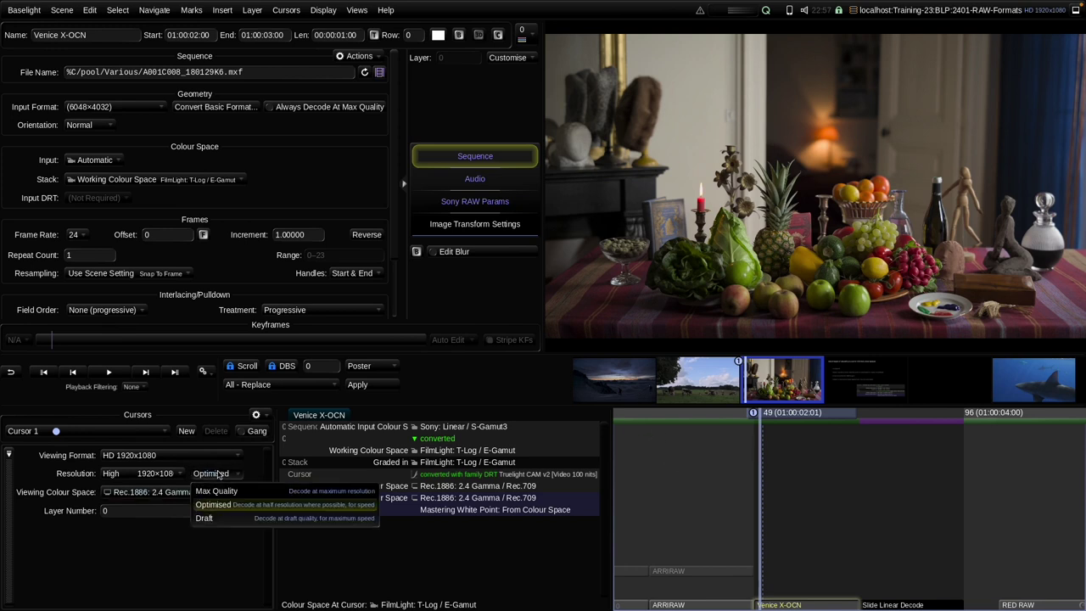
left_click(217, 492)
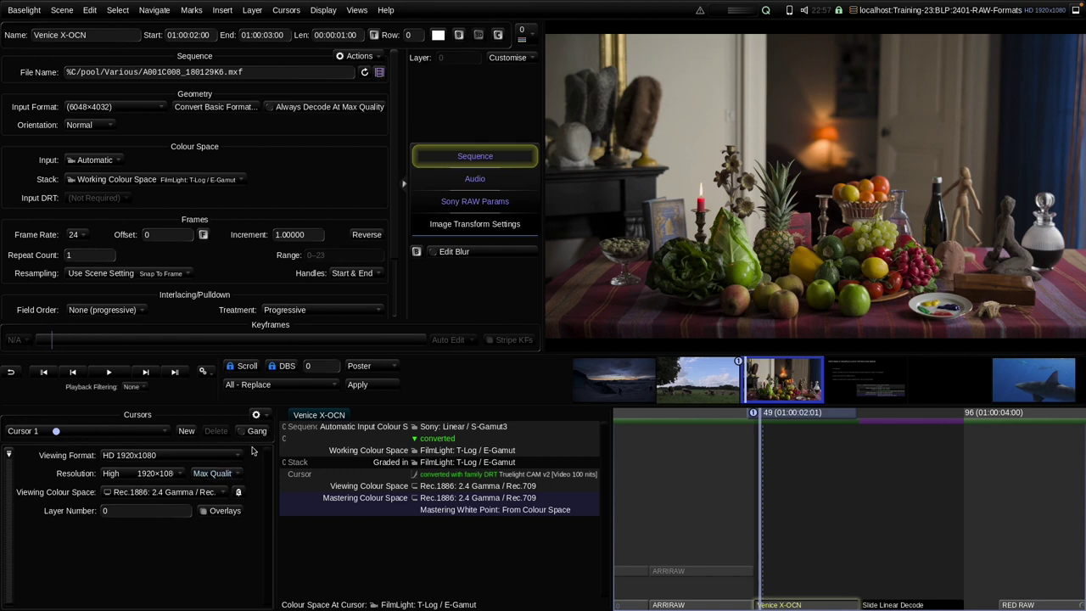
left_click(256, 414)
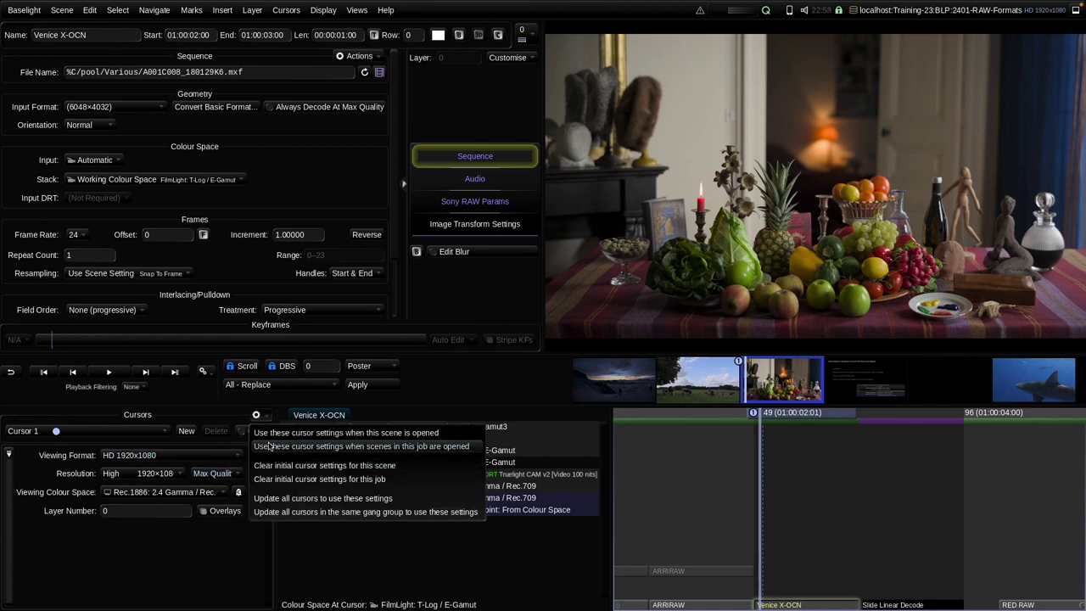
left_click(258, 414)
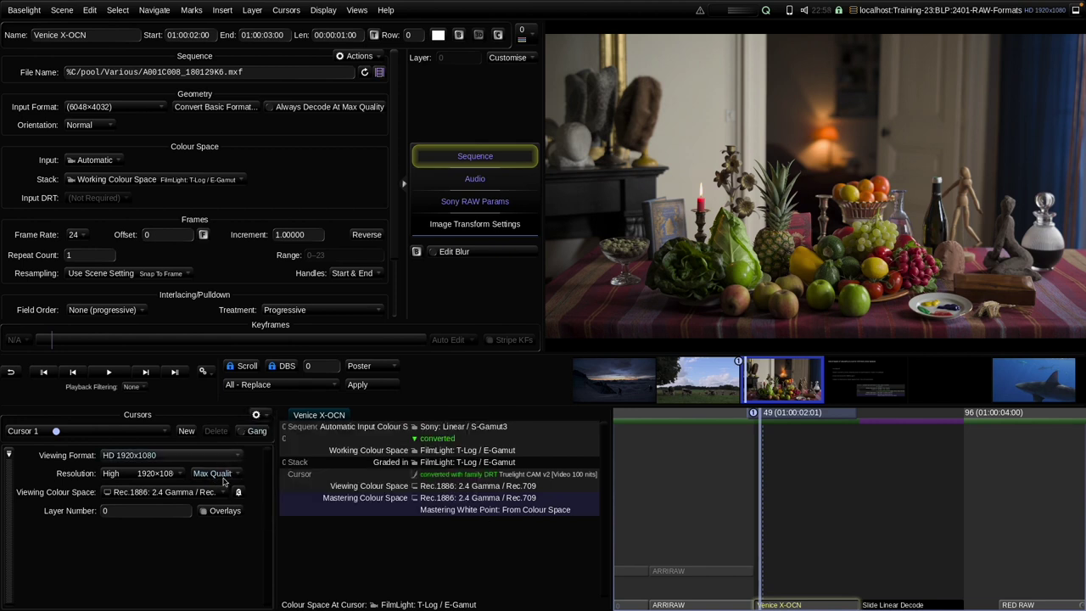
Enable Always Decode At Max Quality for the Venice X-OCN shot and set the cursor's decode quality to Optimised
left_click(301, 109)
left_click(214, 474)
left_click(219, 507)
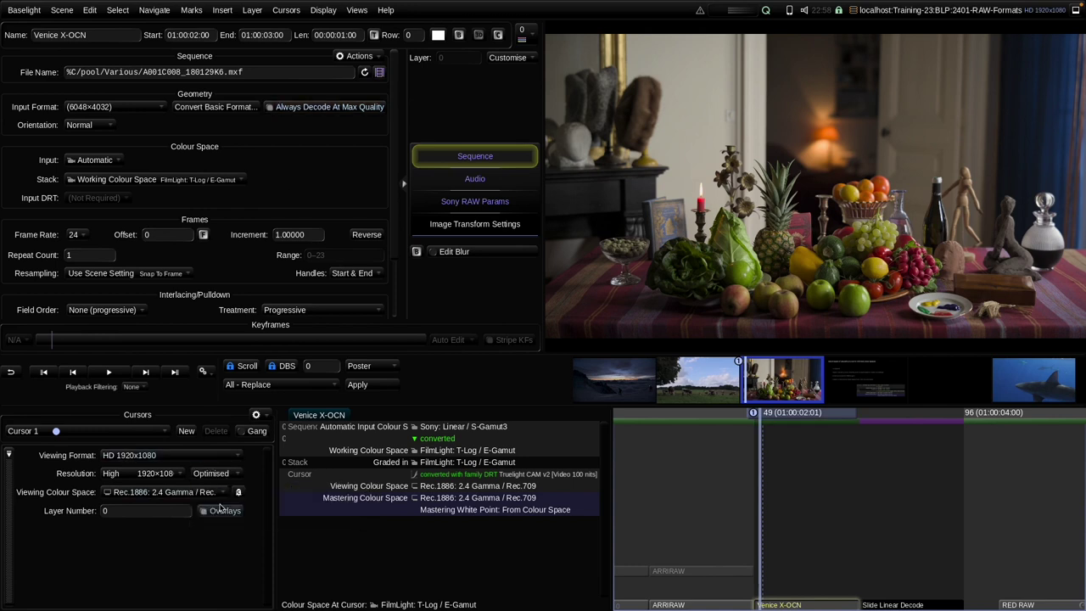
Compare Optimised and Max Quality cursor decoding on the candle area with the shot's max-quality override enabled, ending on Optimised
scroll(660, 248, "up", 5)
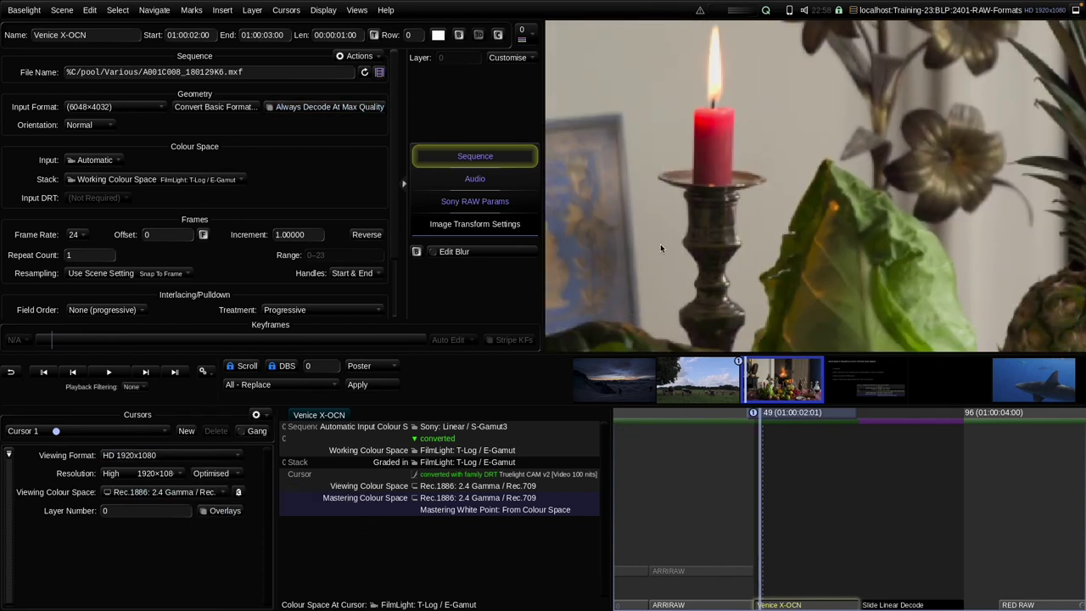
scroll(660, 246, "up", 3)
left_click(210, 474)
left_click(209, 477)
left_click(210, 474)
left_click(214, 503)
left_click(212, 475)
left_click(216, 491)
left_click(212, 474)
left_click(212, 503)
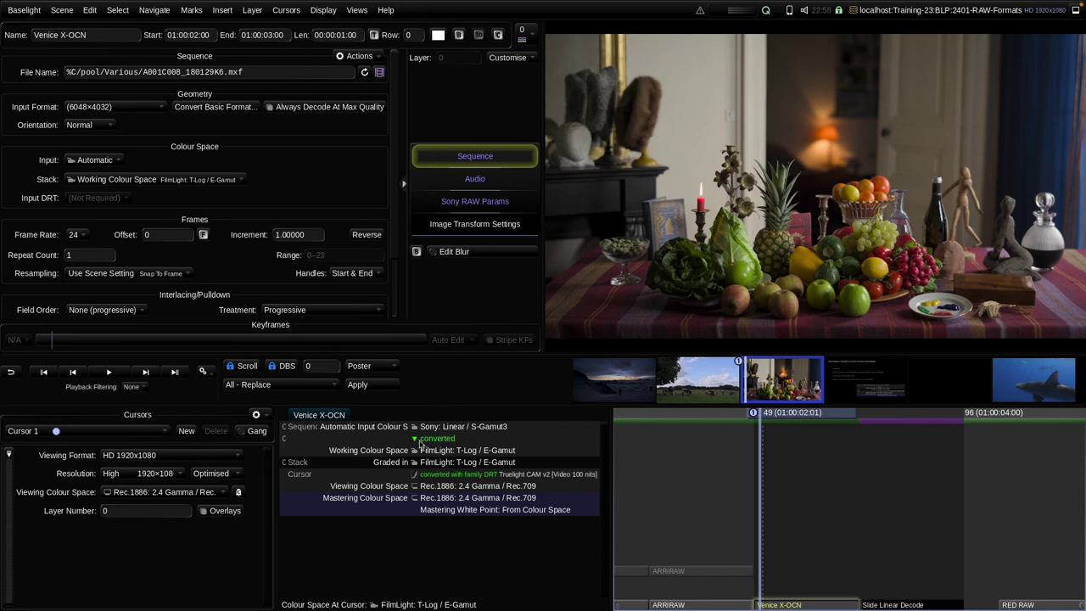
Reveal the Resolution setting for the VFX Plates ungraded deliverable in the render settings and examine its decode quality options
key("ctrl+r")
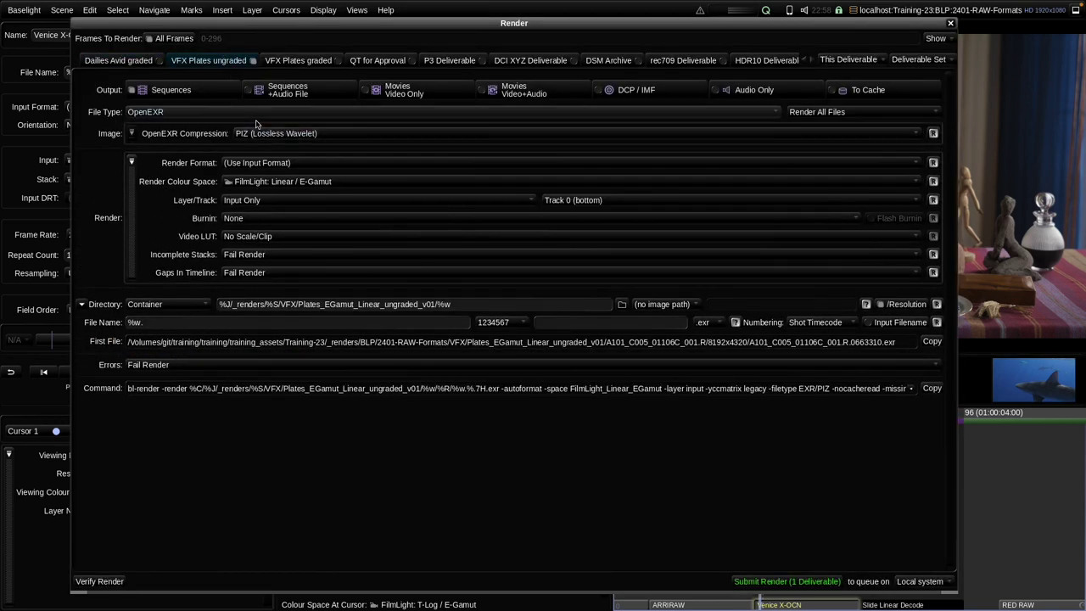
left_click(132, 161)
left_click(157, 173)
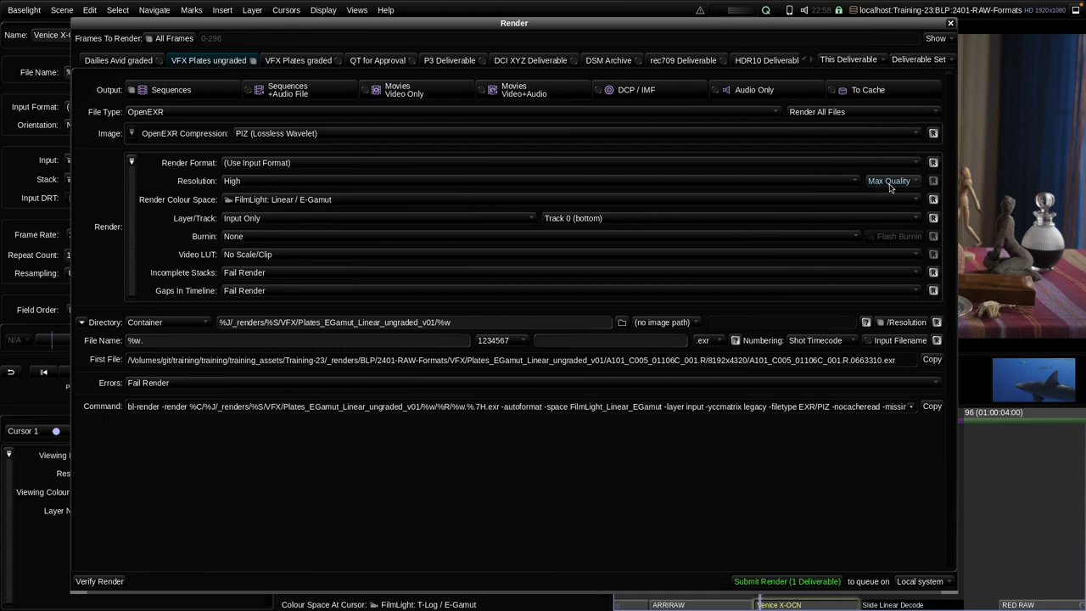
left_click(892, 183)
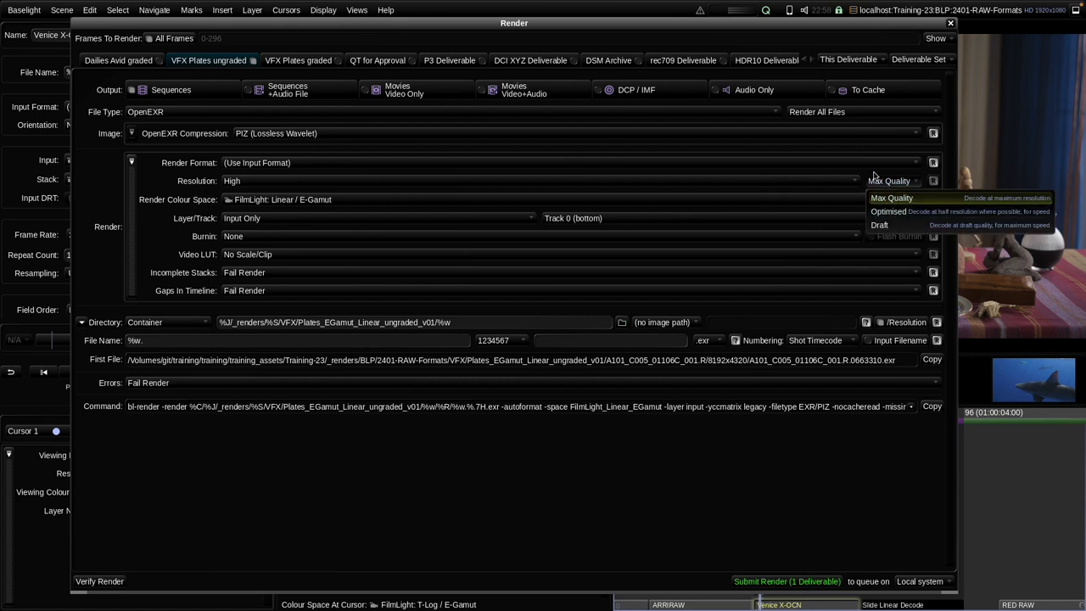
left_click(882, 180)
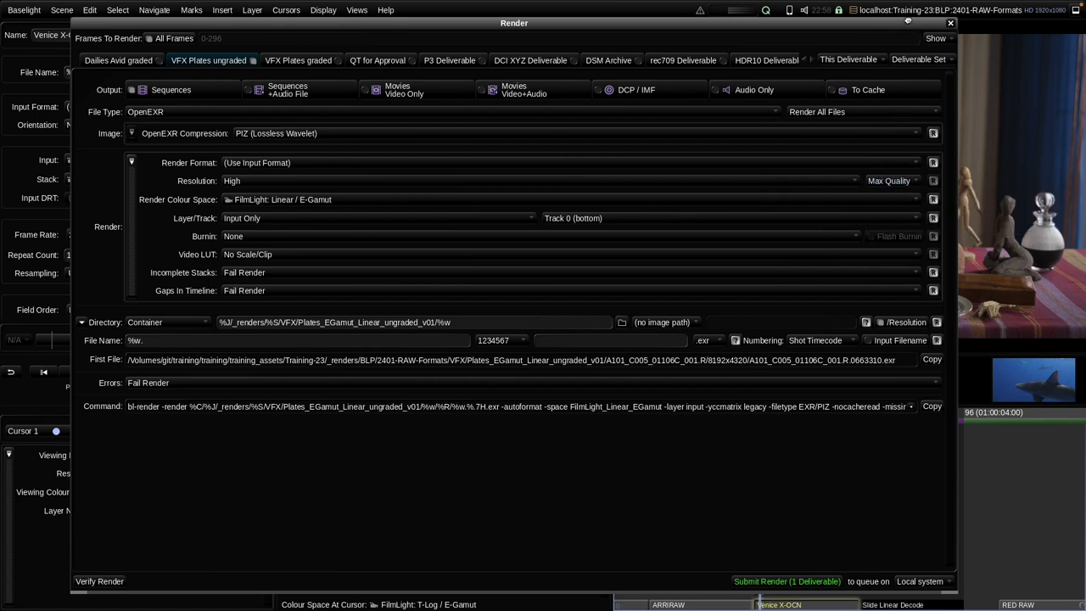
left_click(952, 25)
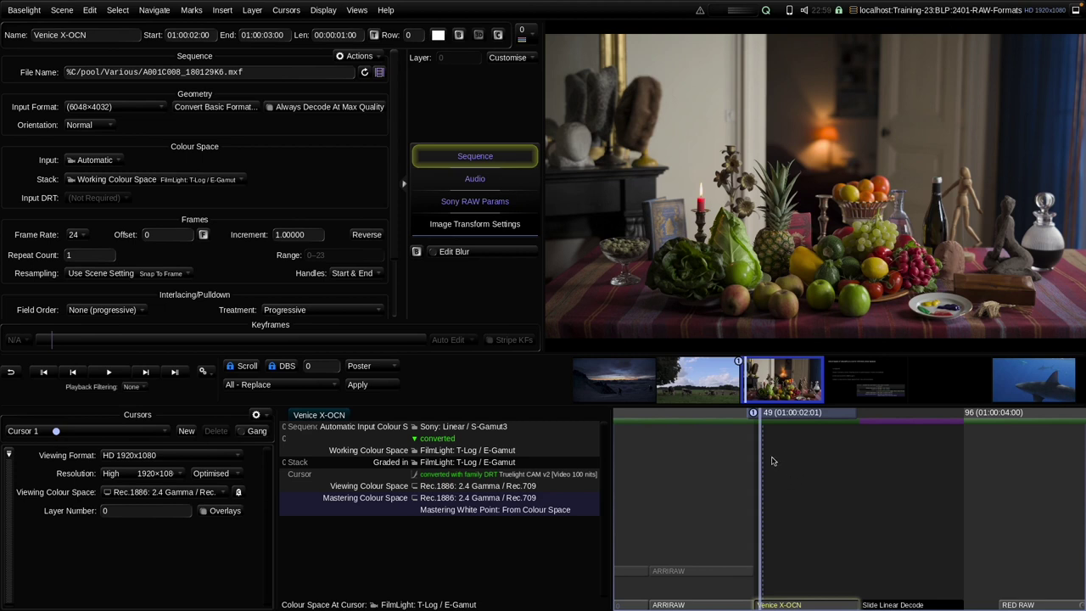
Go to the RED RAW shot's Sequence settings and enable strip caching and Always Decode At Max Quality
key("Up")
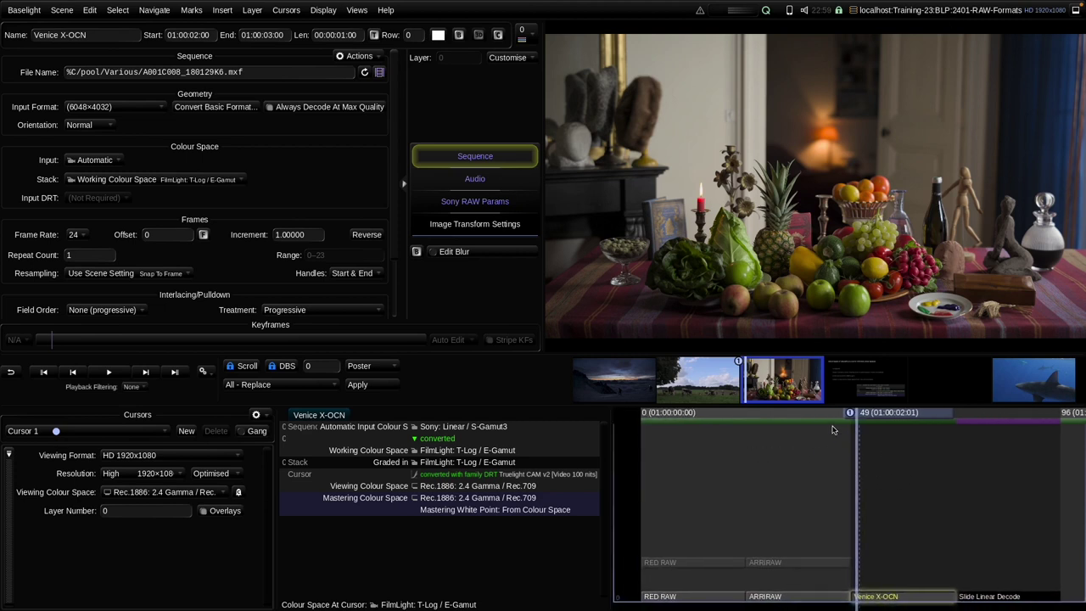
key("Up")
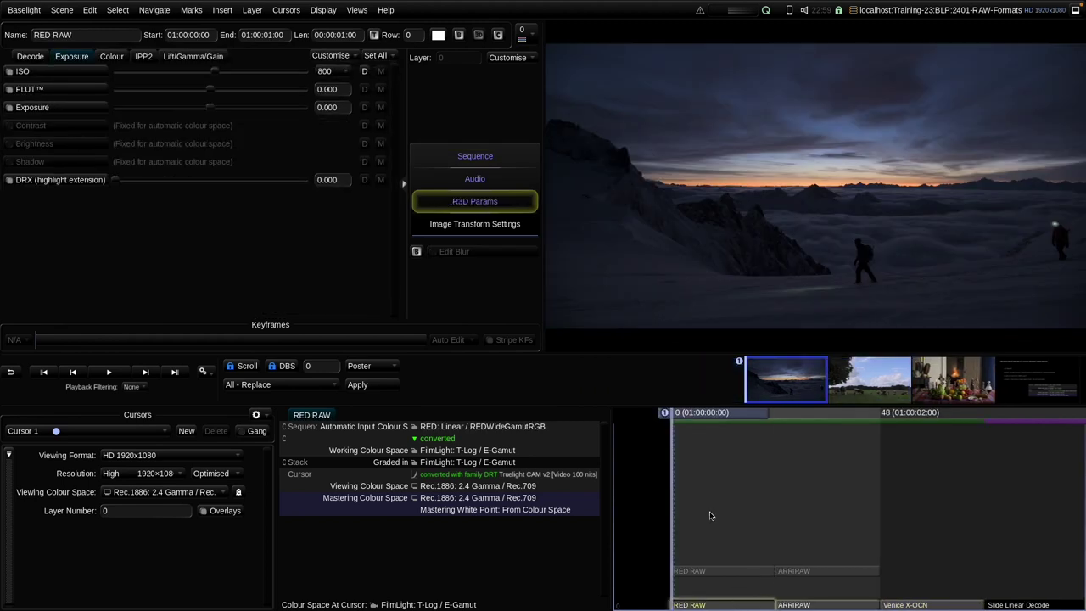
left_click(474, 156)
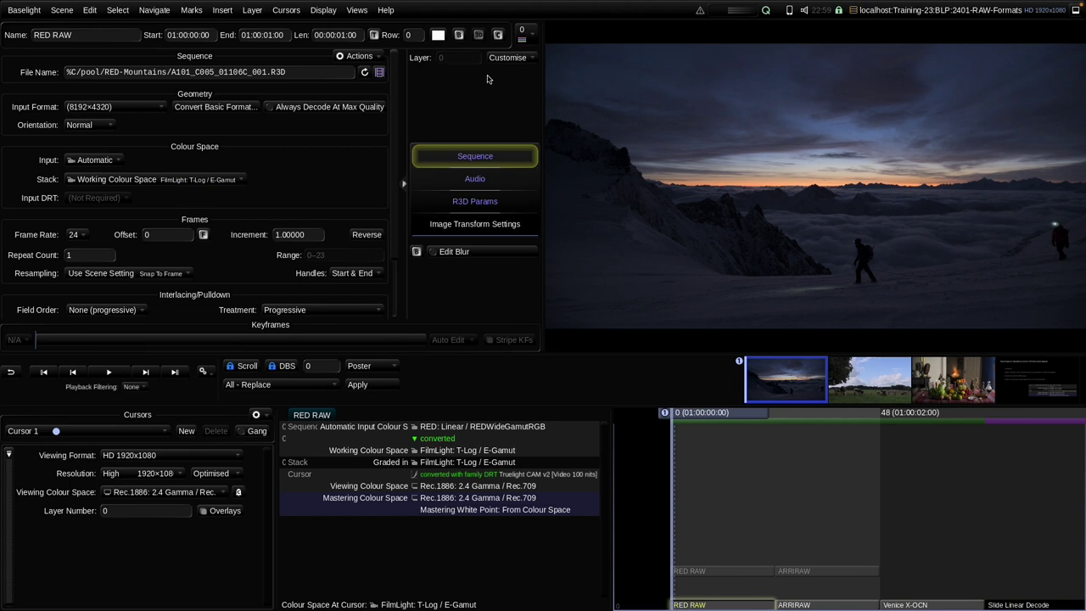
left_click(499, 36)
left_click(300, 108)
Try a Base Grade layer with a Balance exposure of about 1 on the RED RAW shot, and undo it
key("g")
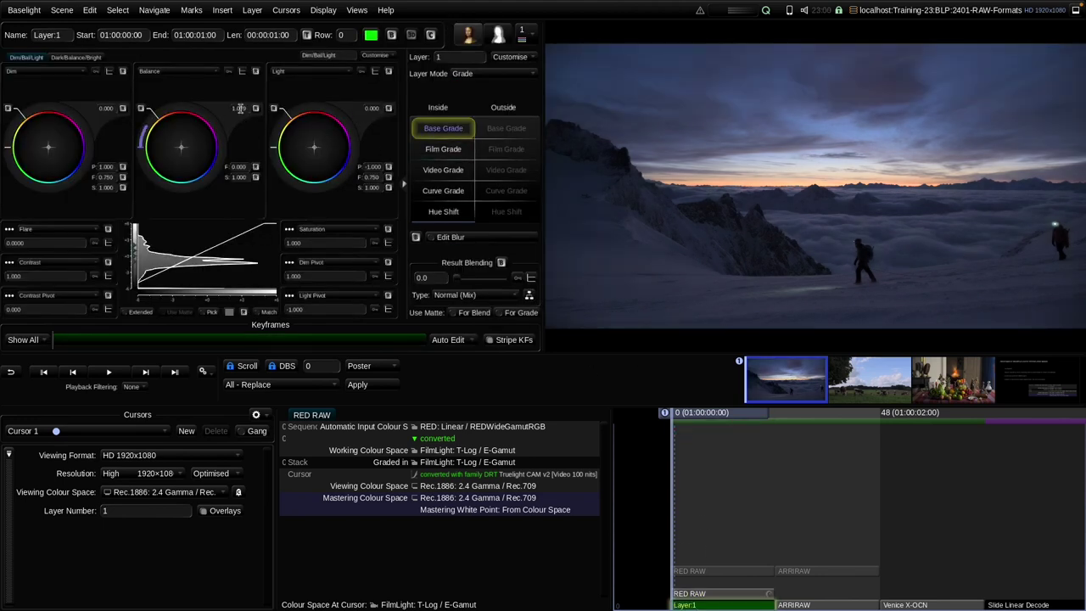
key("ctrl+z")
key("ctrl+z")
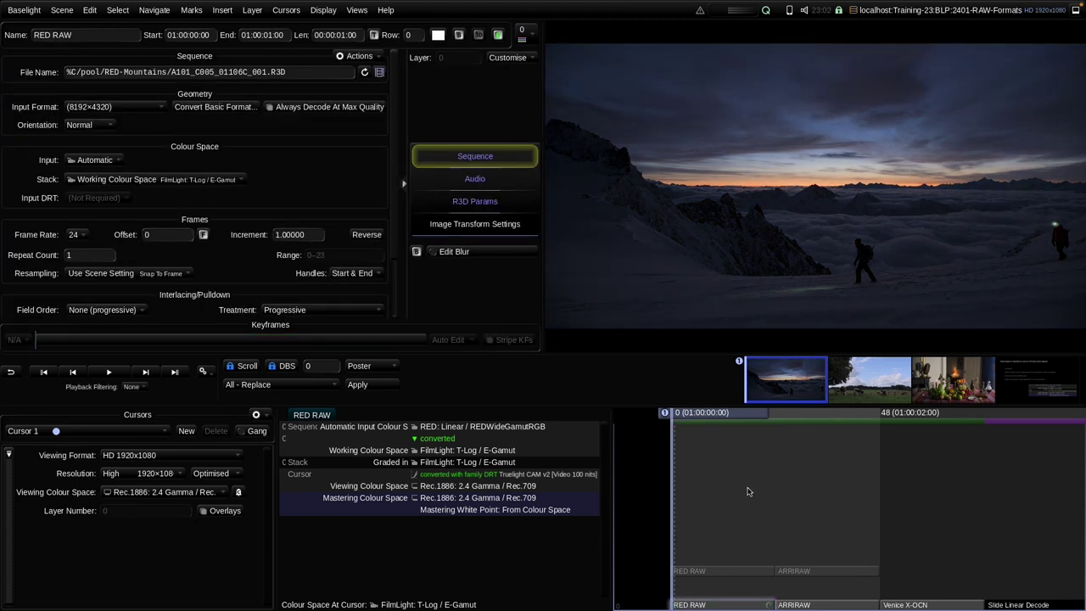
Go to the Venice X-OCN shot and set the cursor's viewing format to UltraHD 3840x2160, framing the candle area
key("Down")
key("Down")
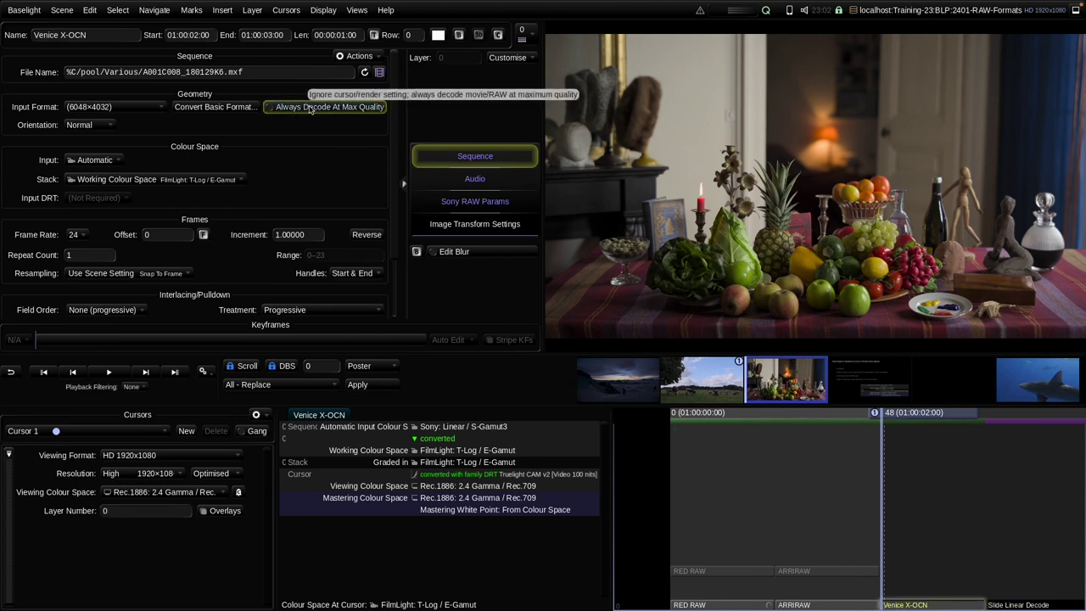
left_click(132, 455)
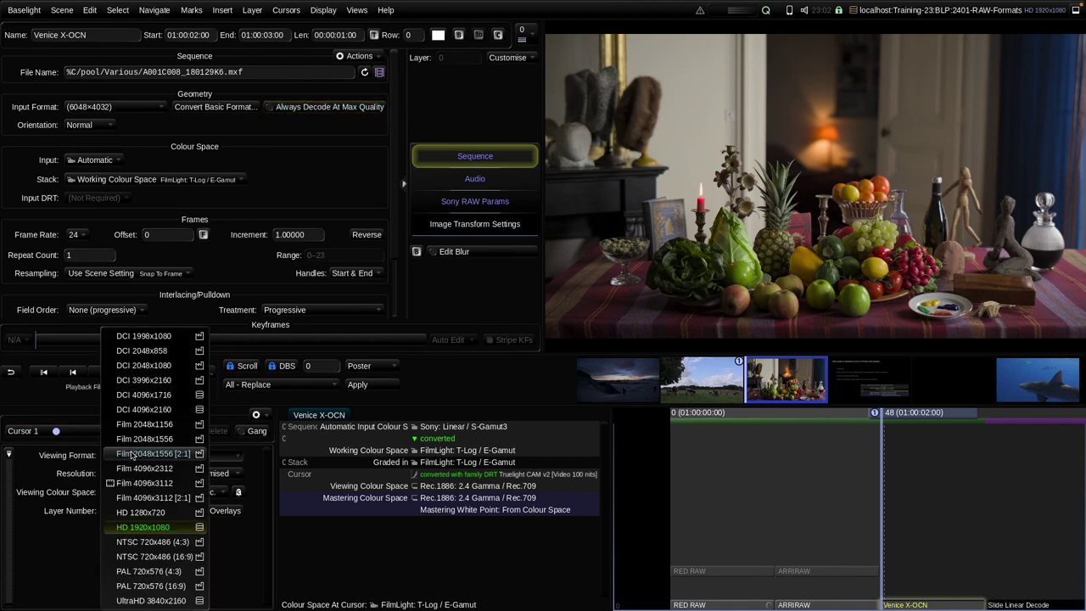
left_click(144, 600)
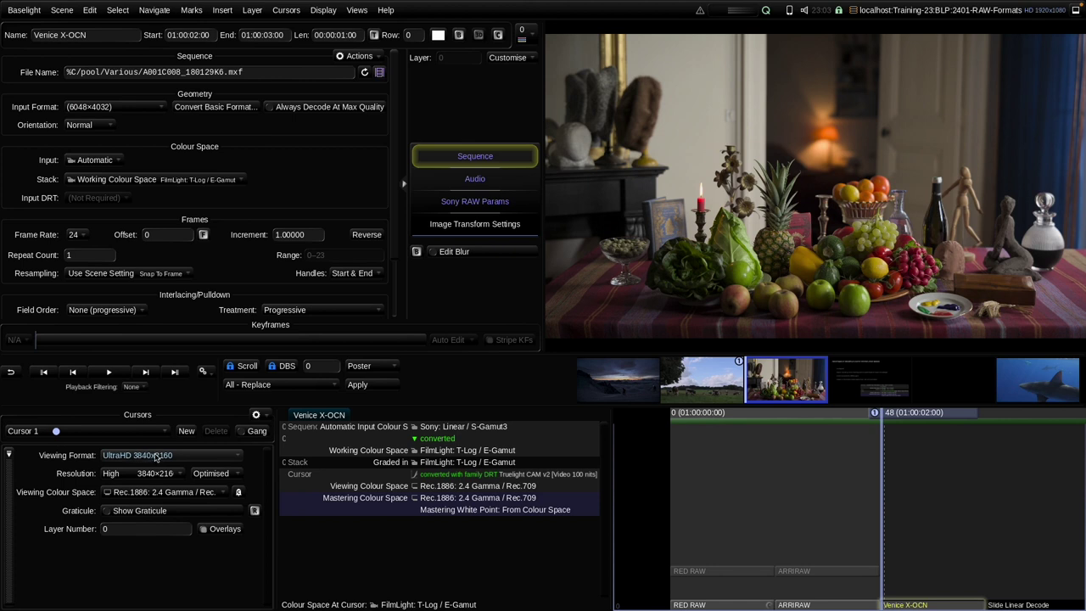
scroll(685, 246, "up", 5)
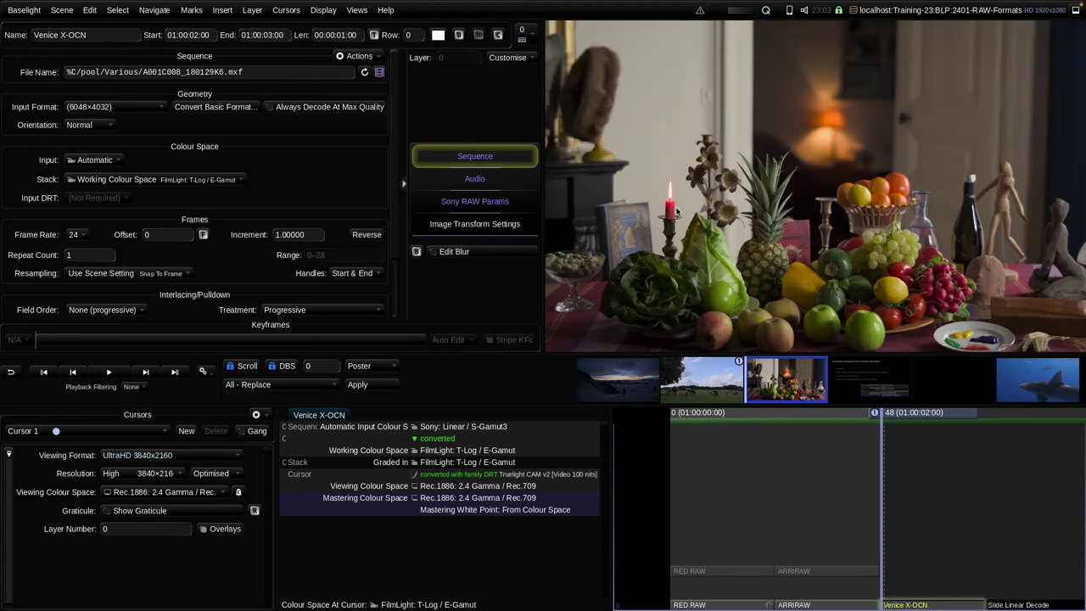
scroll(686, 251, "up", 5)
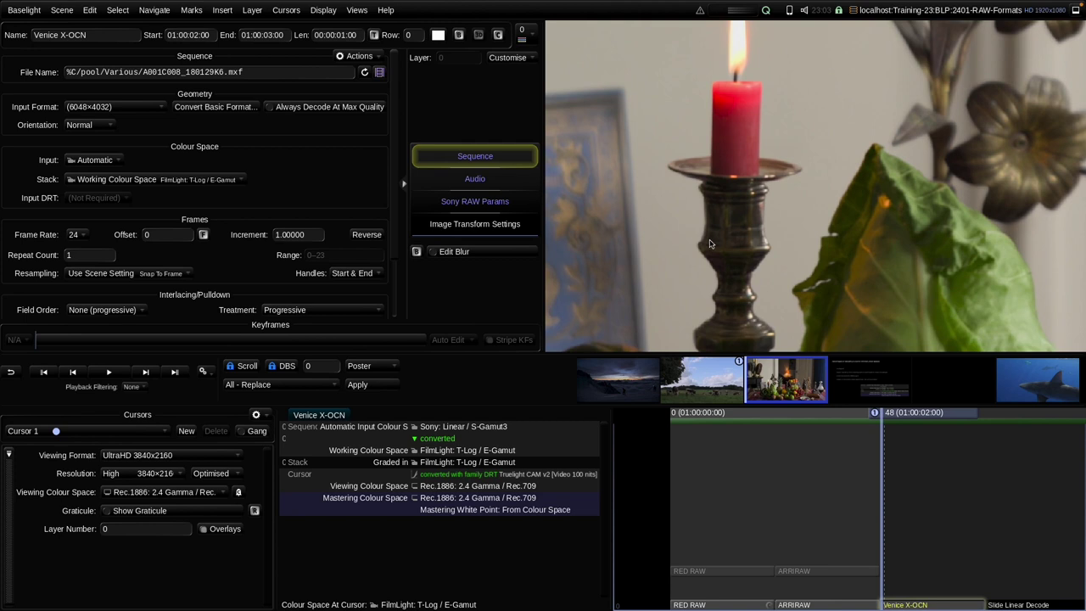
Compare Max Quality and Optimised cursor decoding on the candle area, ending on Optimised, and return the viewing format to HD 1920x1080
left_click(234, 473)
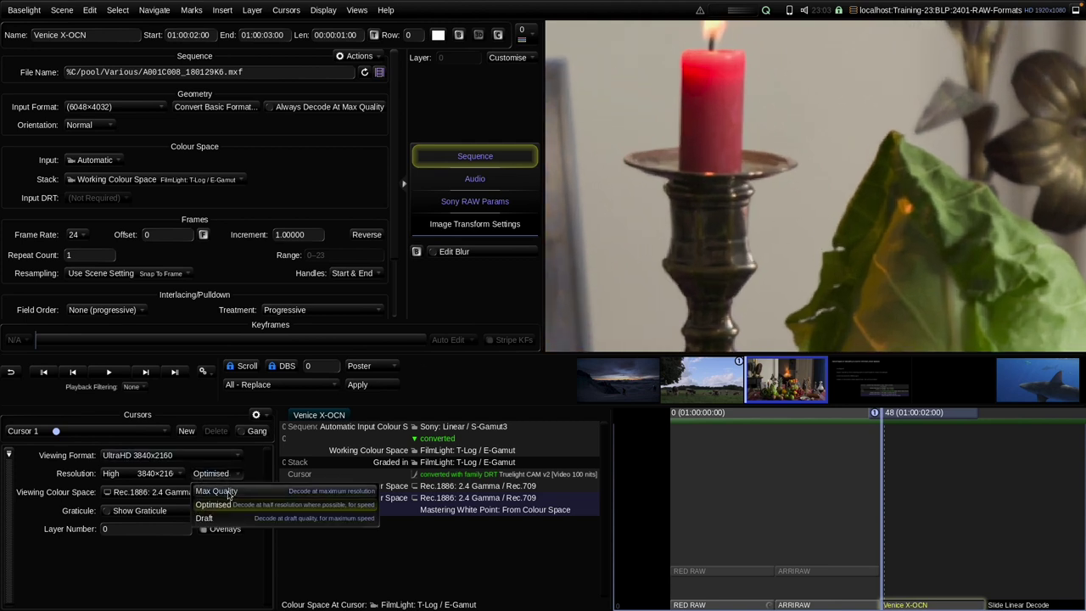
left_click(227, 493)
left_click(224, 476)
left_click(214, 504)
left_click(219, 475)
left_click(216, 492)
left_click(219, 475)
left_click(222, 505)
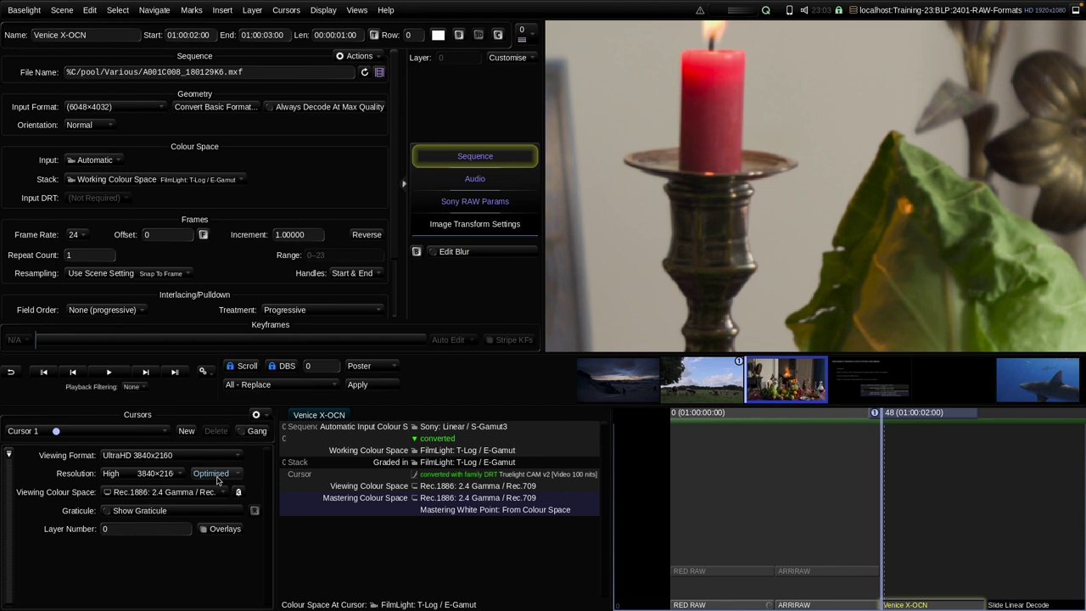
left_click(217, 478)
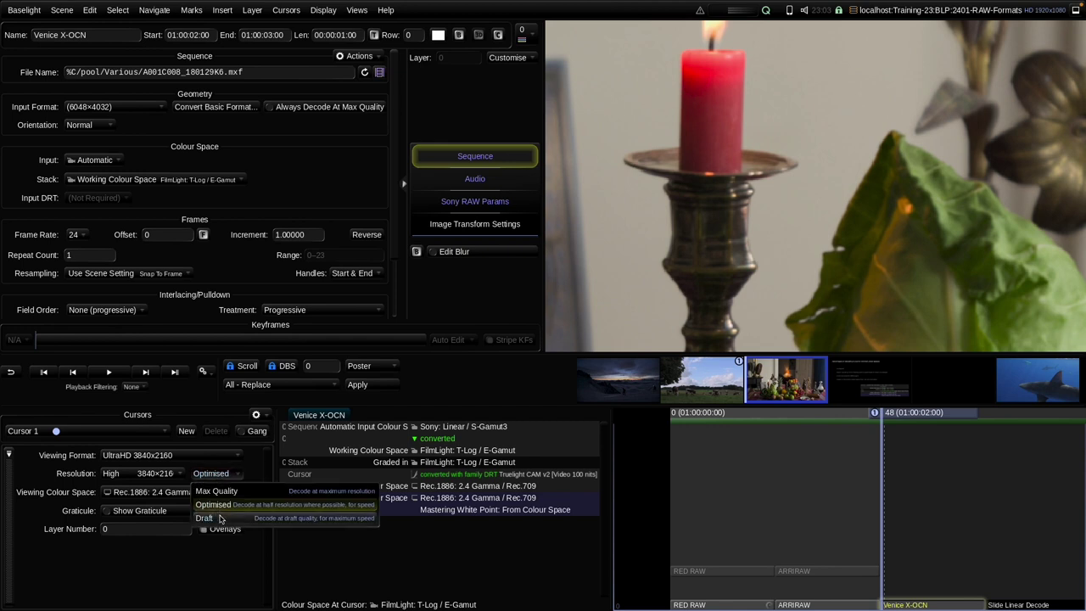
left_click(217, 474)
left_click(144, 456)
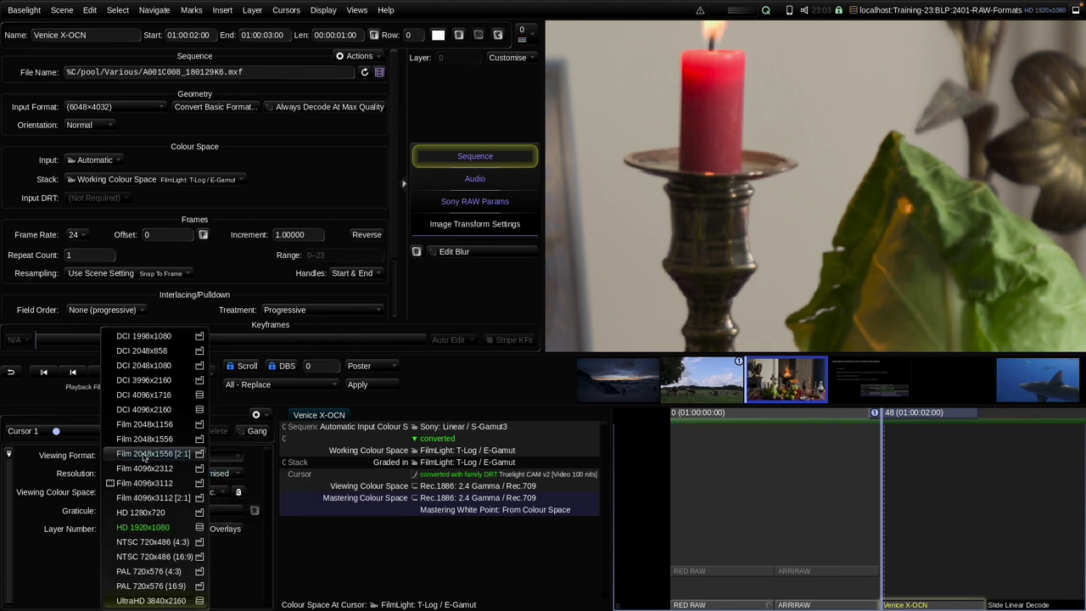
left_click(149, 527)
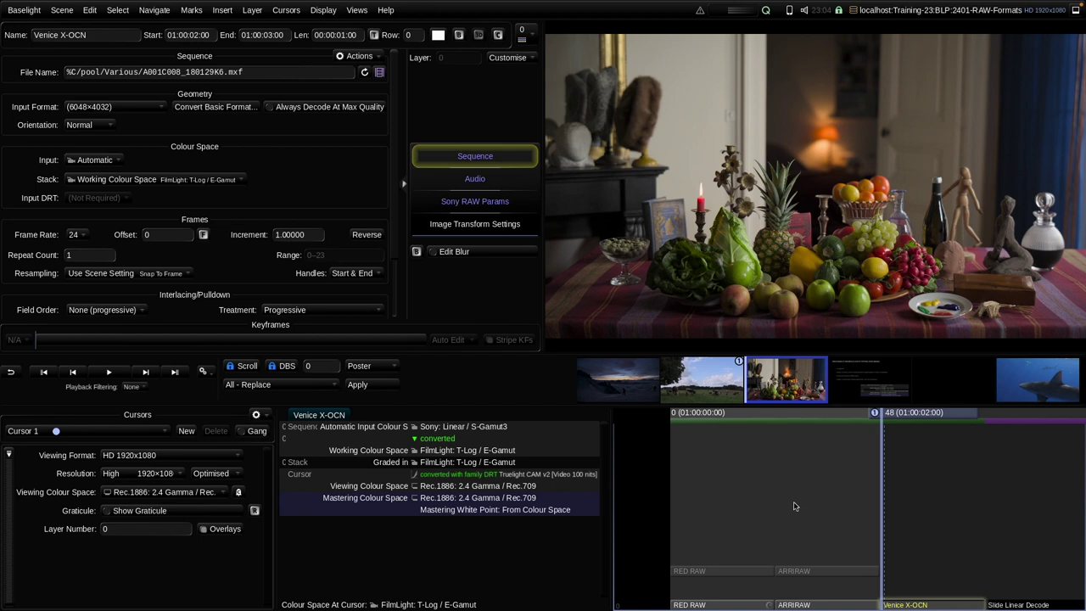
Go to the Fuji RAW shot and examine its Sequence settings and Photo RAW parameters
key("Down")
key("Down")
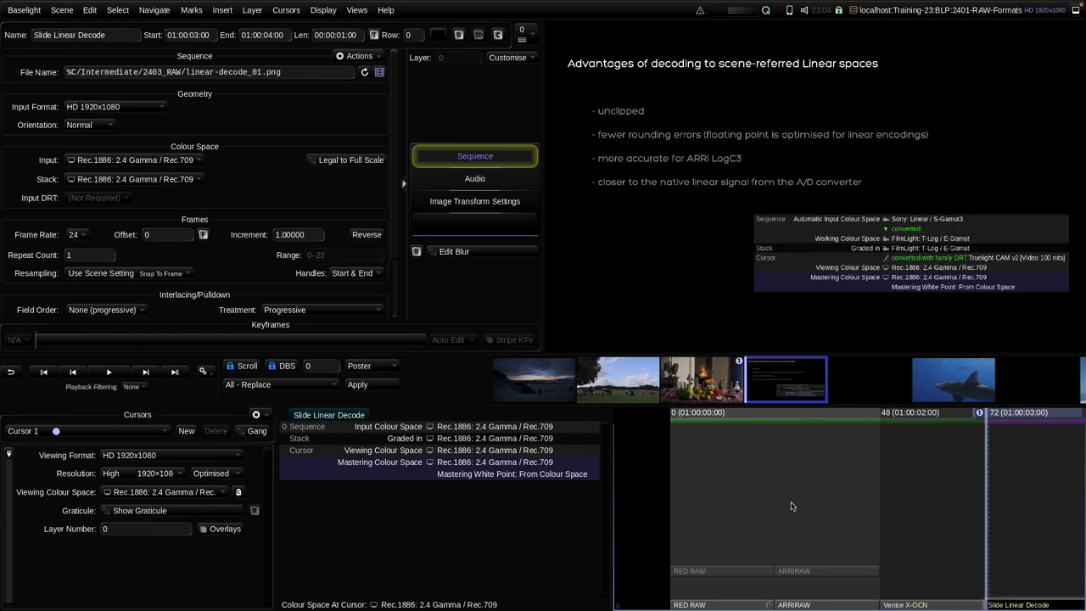
key("Down")
key("Down")
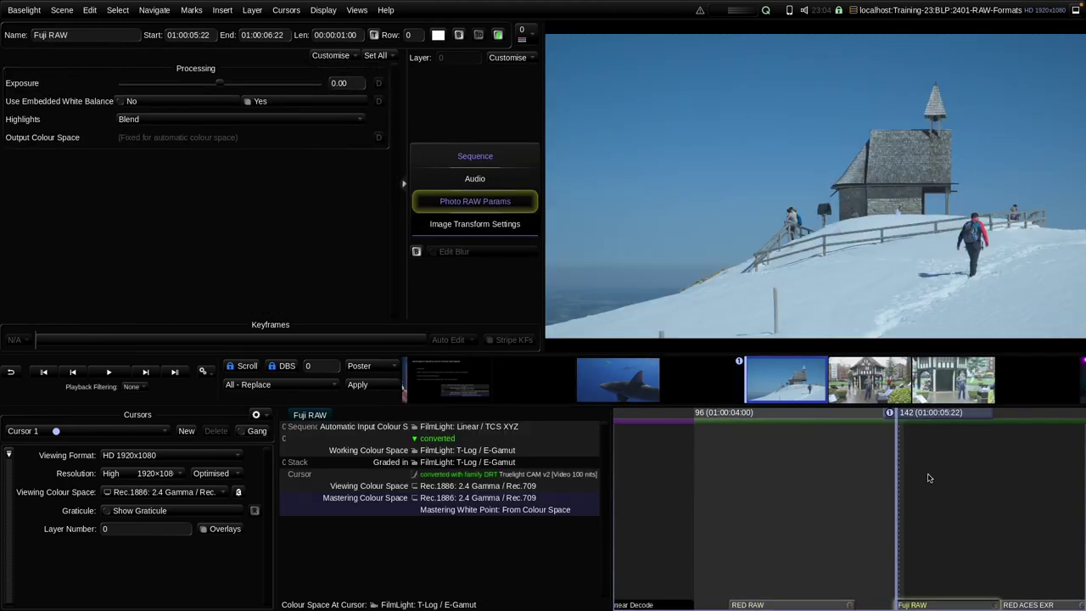
left_click_drag(929, 477, 753, 480)
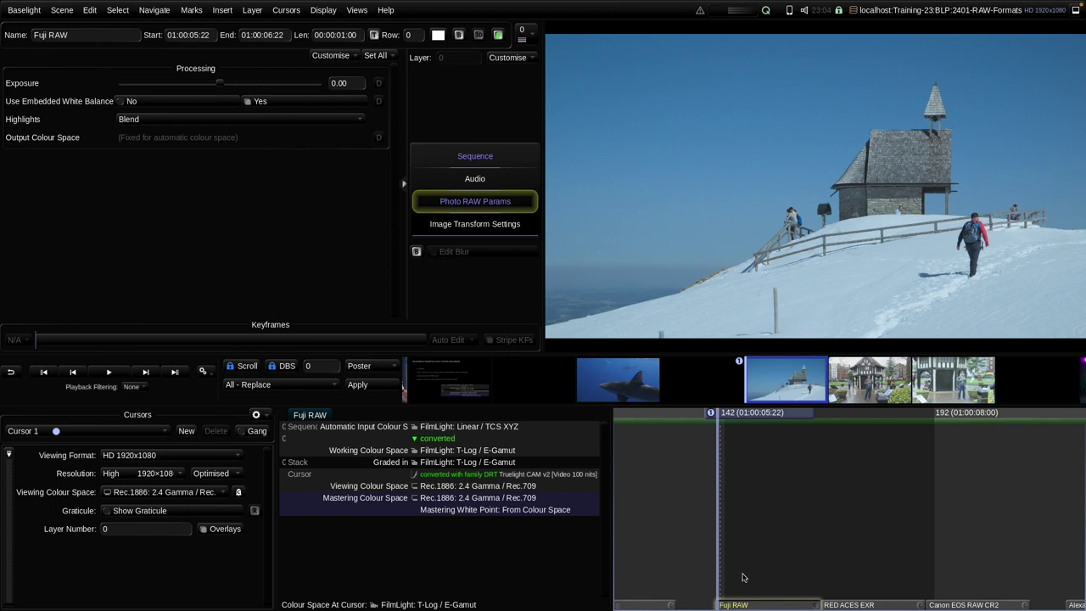
left_click(471, 165)
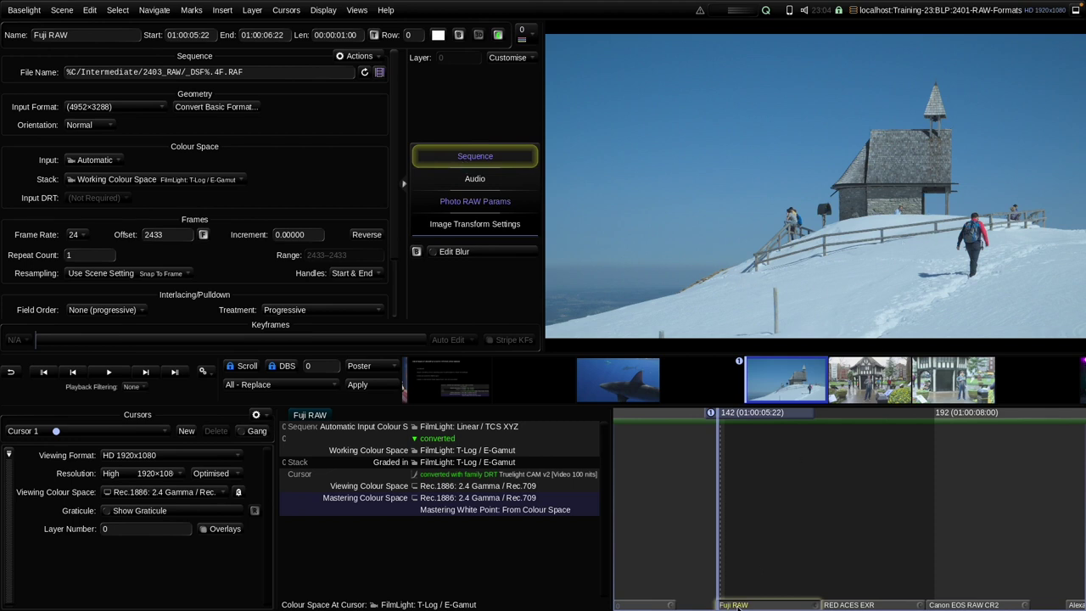
left_click(467, 203)
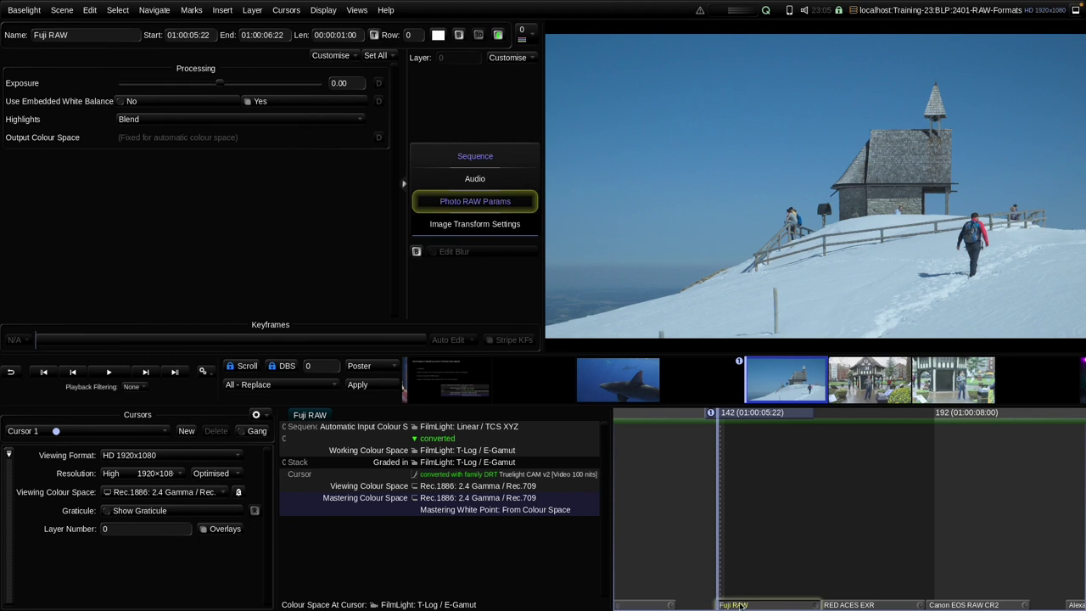
Add a grade layer to the Fuji RAW shot with a Base Grade Balance exposure of about -0.47 and a Film Grade contrast of 1.24
key("ctrl+g")
mouse_move(242, 108)
left_mouse_down()
mouse_move(236, 157)
mouse_move(216, 163)
mouse_move(223, 192)
mouse_move(245, 154)
left_mouse_up()
left_click(432, 153)
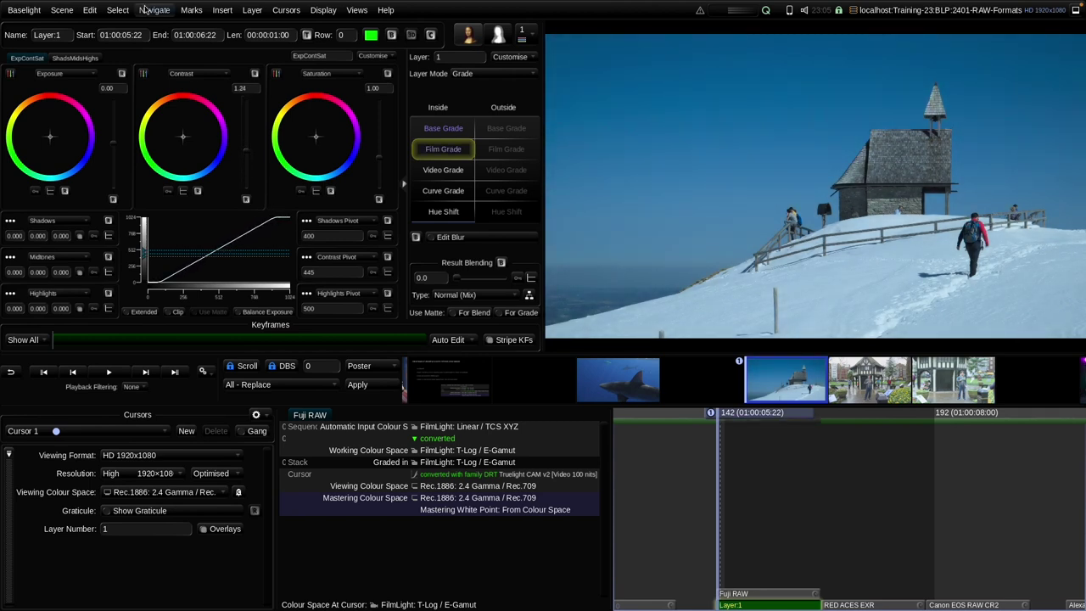
Add a Look layer using the Core Look C-101 Generic, and warm the Base Grade Balance of the Fuji RAW shot's grade layer
left_click(222, 10)
mouse_move(254, 47)
left_click(364, 226)
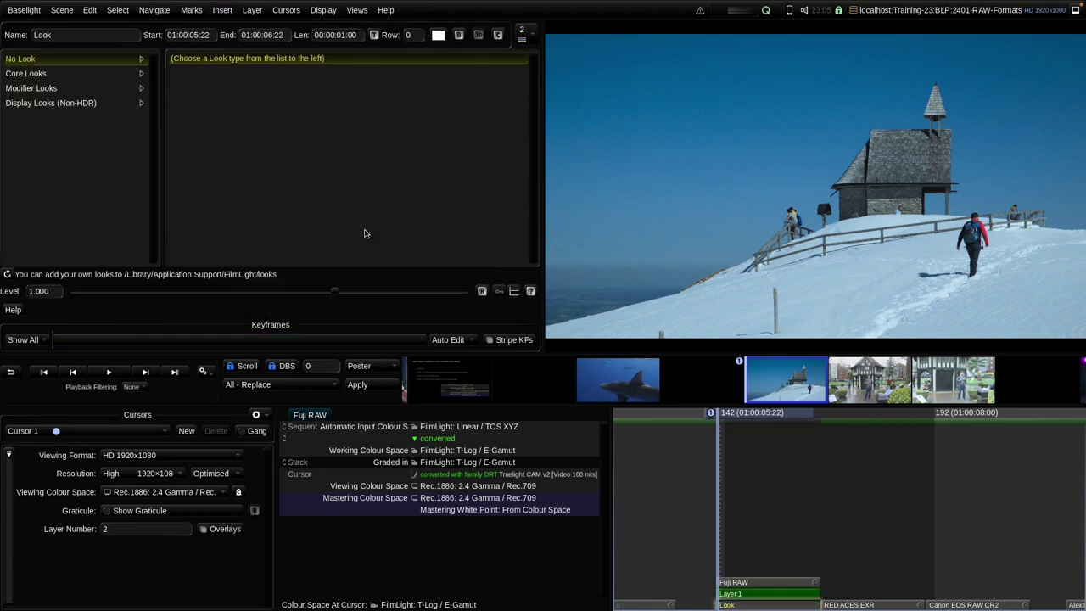
left_click(67, 75)
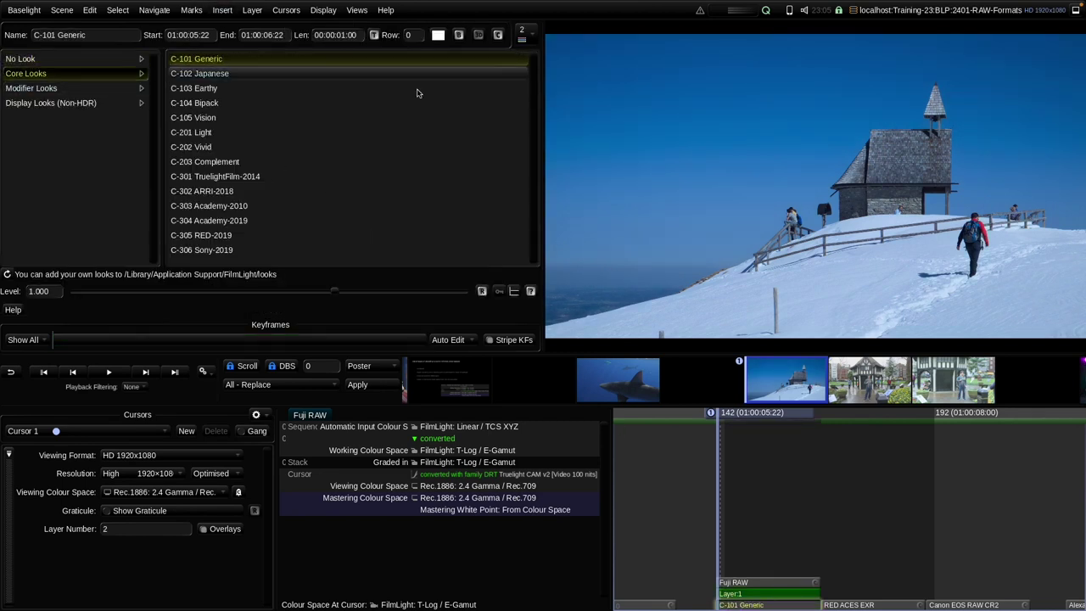
left_click(760, 593)
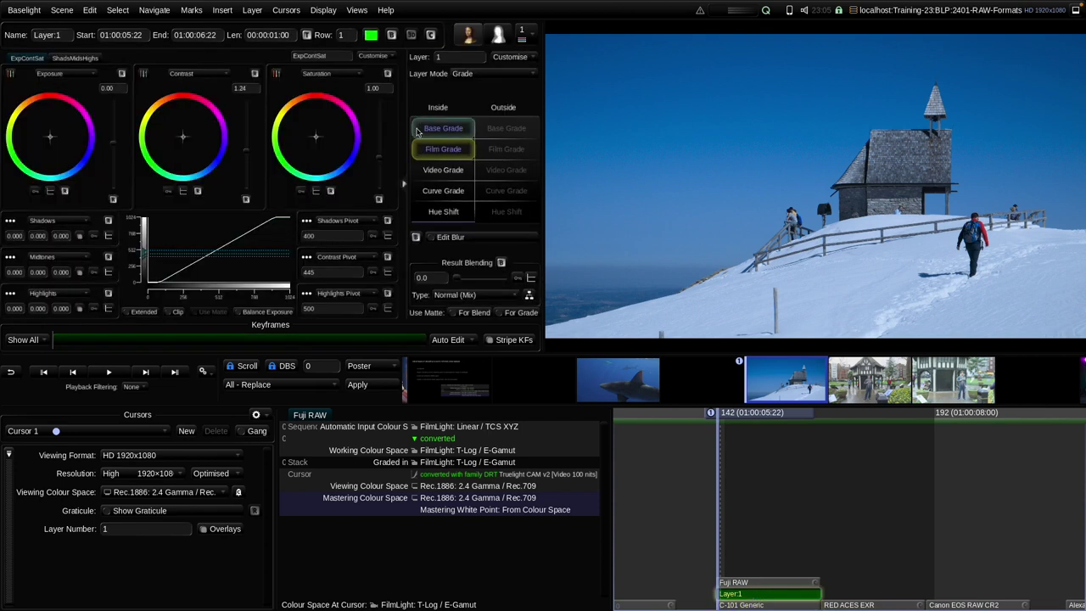
left_click(443, 128)
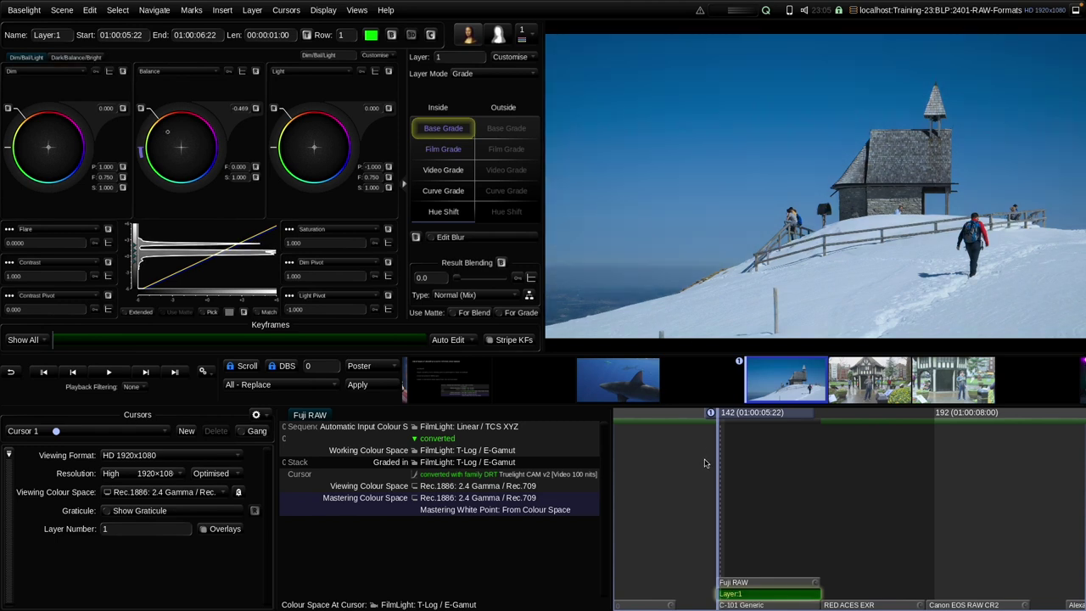
Compare the Fuji RAW shot with Use Embedded White Balance set to No and Yes, leaving it on Yes
left_click(738, 584)
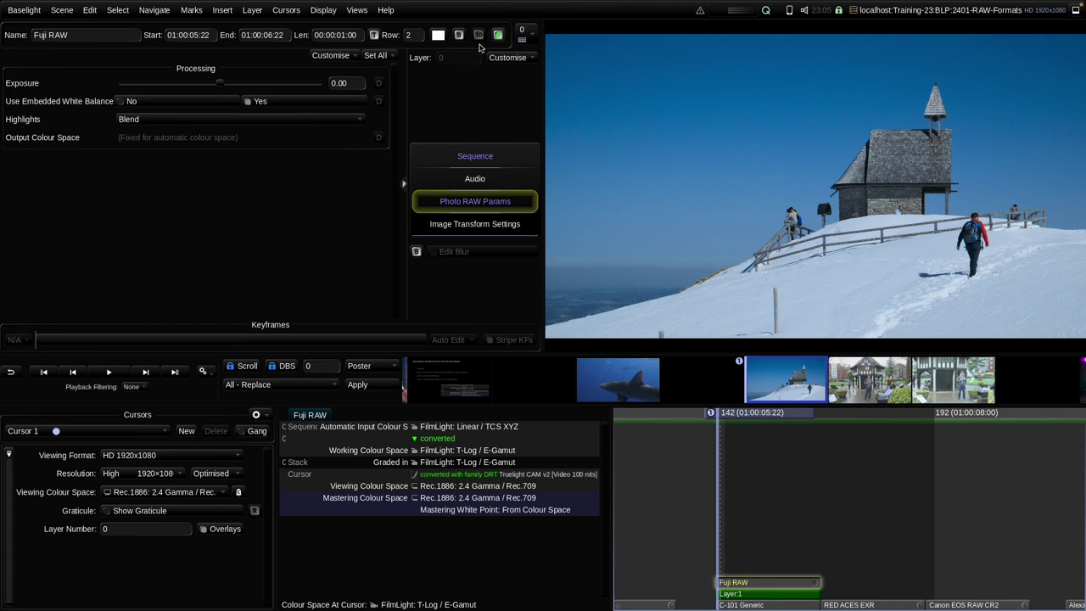
left_click(276, 104)
left_click(169, 104)
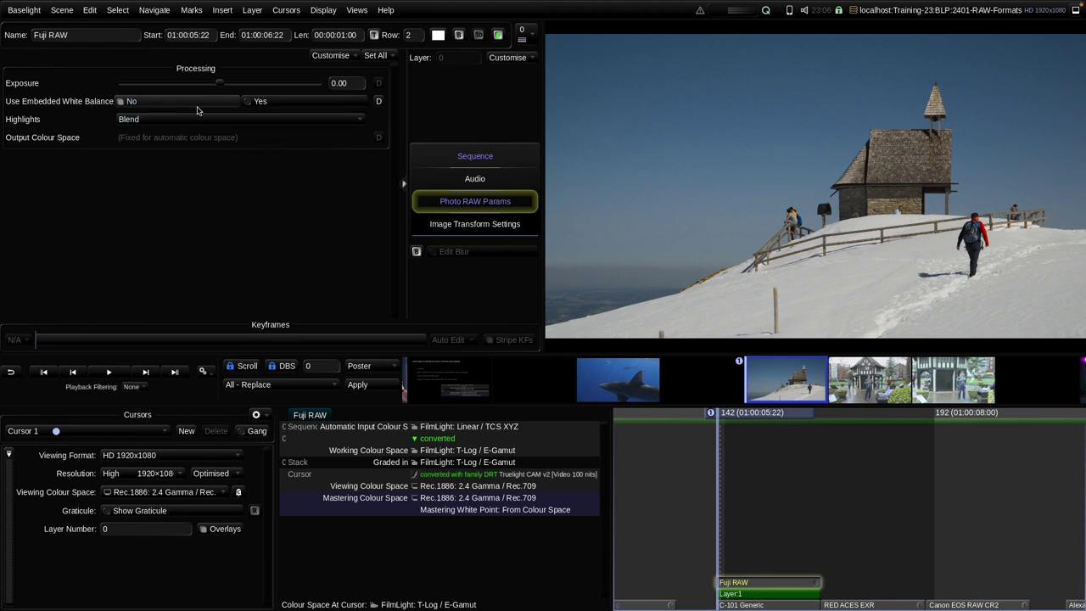
left_click(257, 101)
left_click(276, 102)
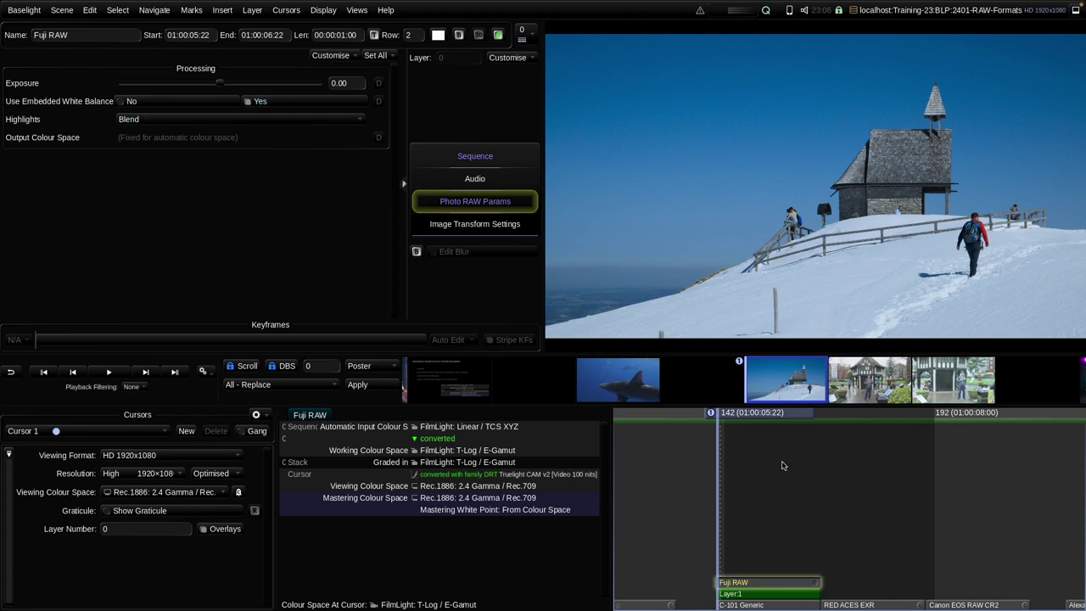
Glance at the Canon EOS RAW CR2 shot and return to the RED ACES EXR shot to add a Base Grade layer
key("Down")
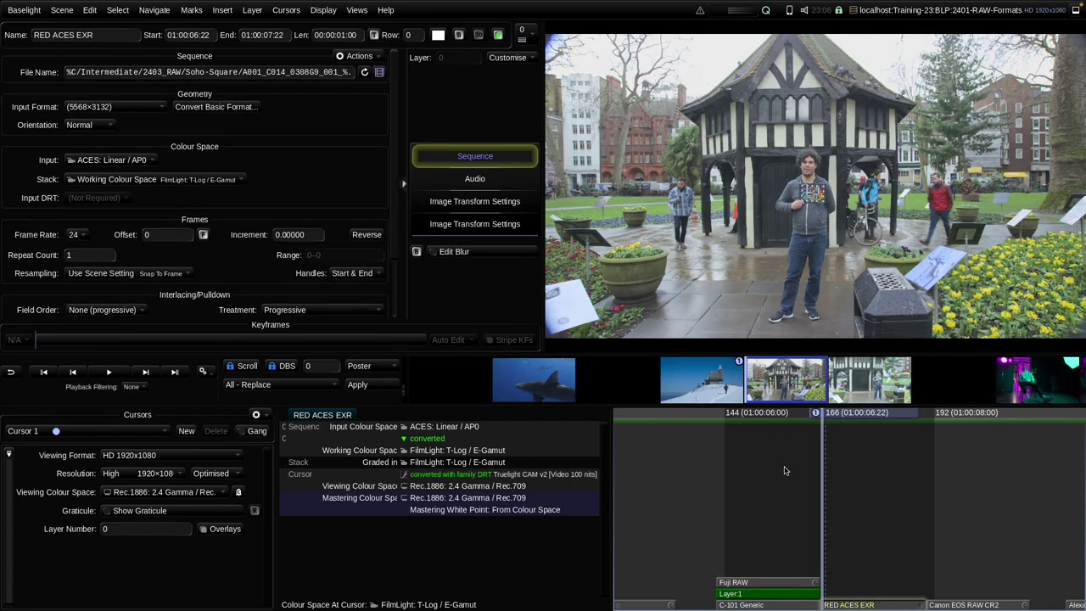
key("Down")
key("Up")
double_click(836, 602)
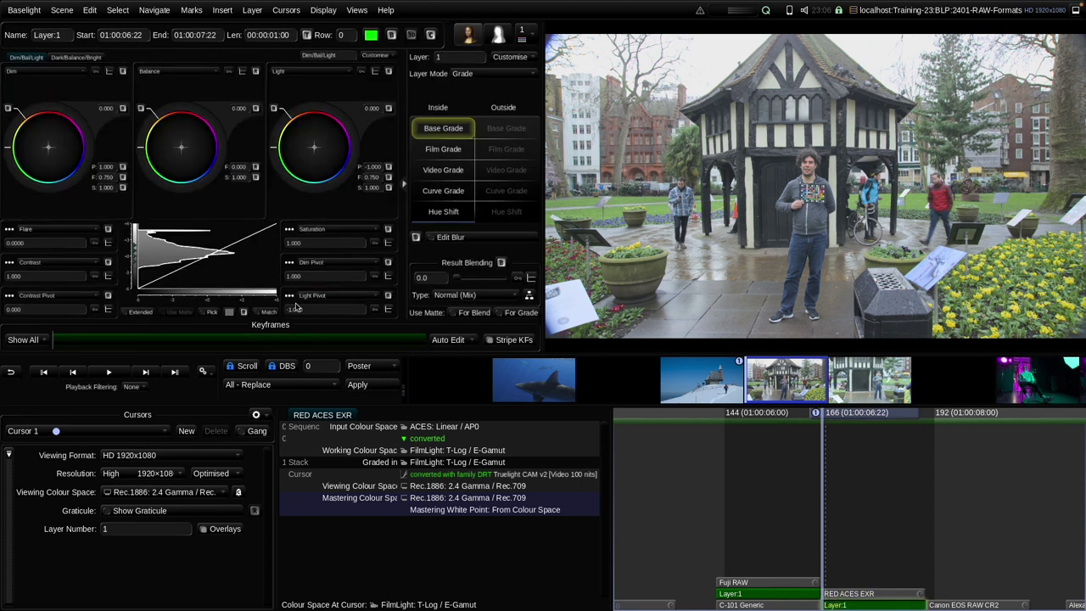
Match the building's white panel in the RED ACES EXR shot to the stored colour, and adjust the Balance exposure to about -0.78
left_click(267, 313)
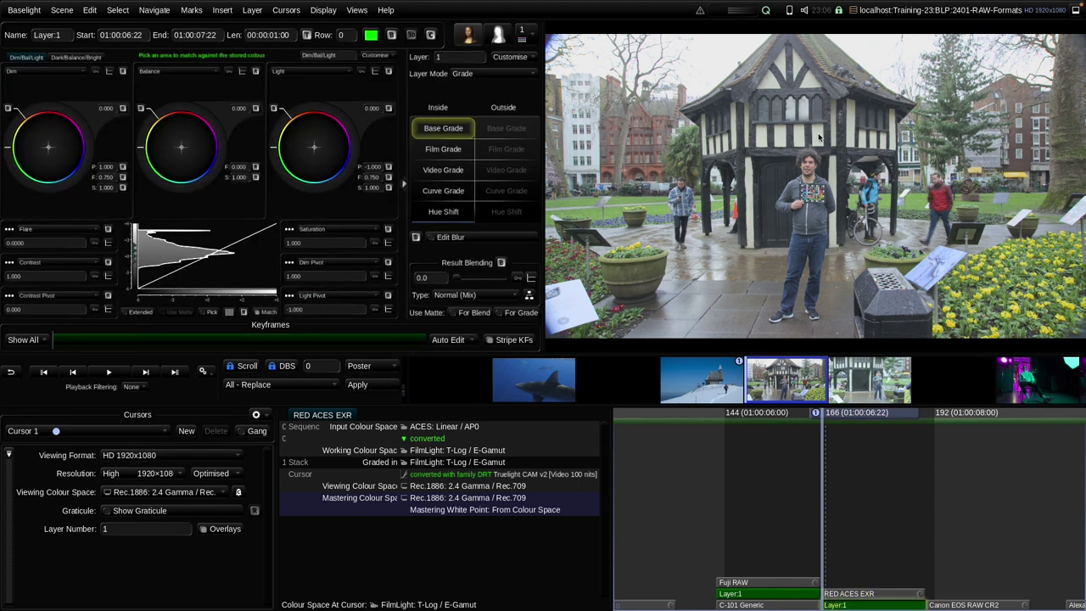
left_click_drag(813, 126, 821, 148)
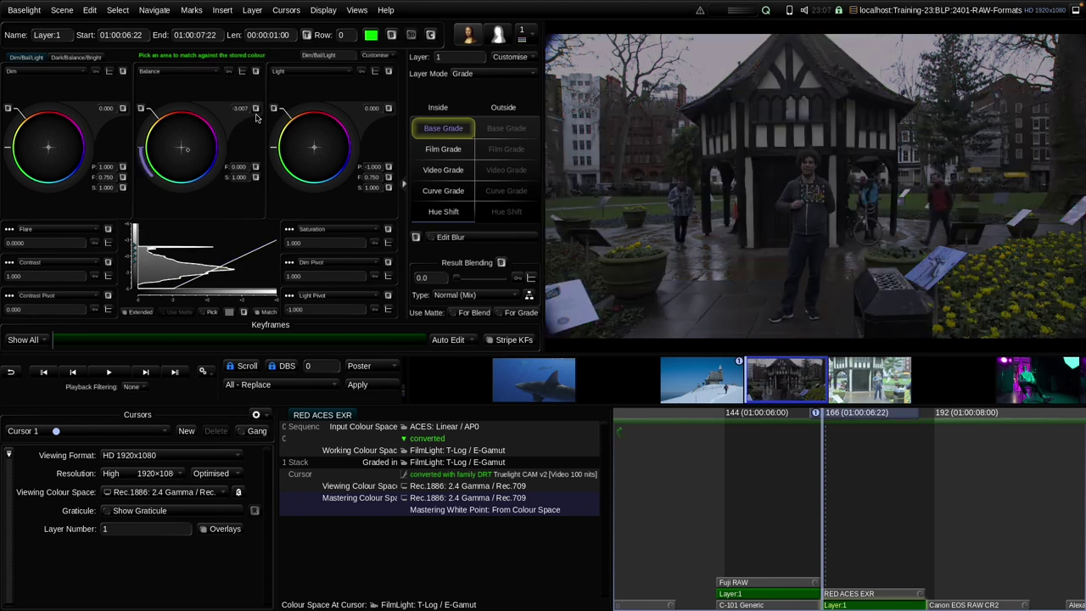
left_click(255, 111)
left_click_drag(240, 109, 240, 120)
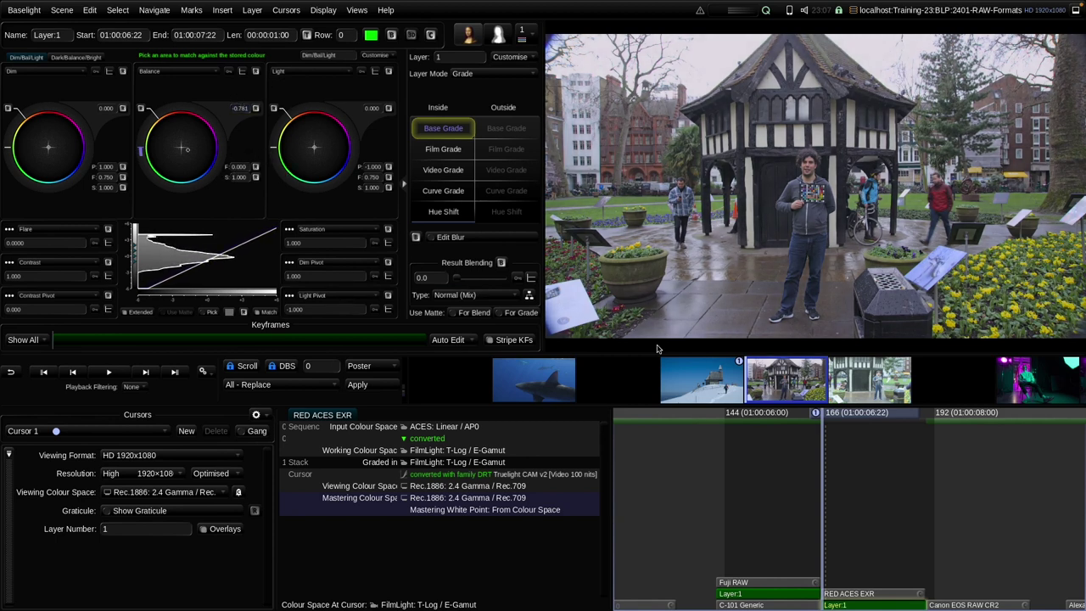
Check the Canon EOS RAW CR2 shot, and pick the RED ACES EXR shot's white building panel as the stored reference colour
key("Down")
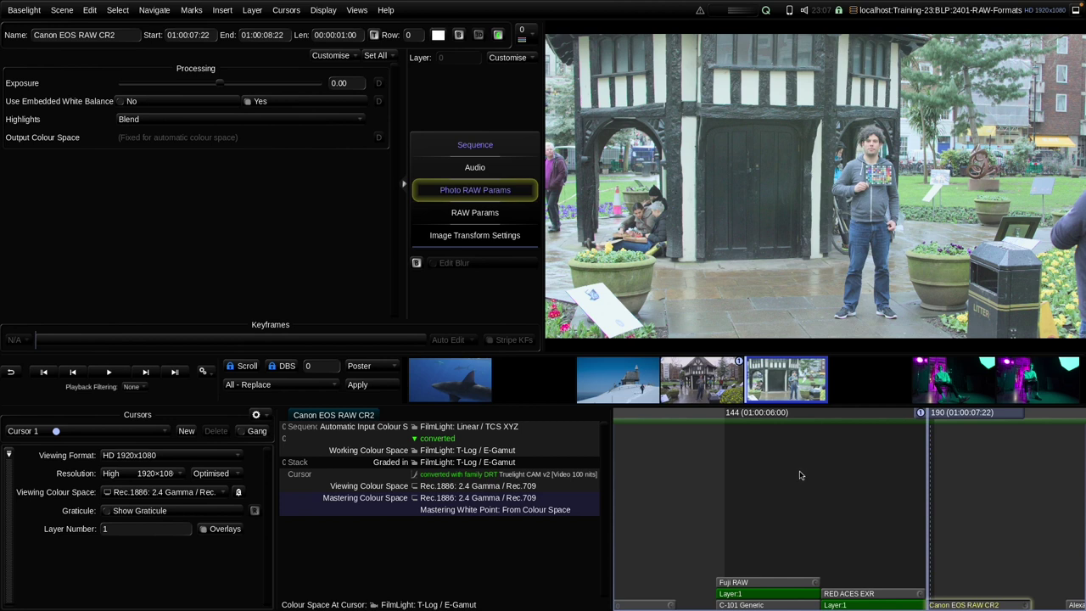
key("Up")
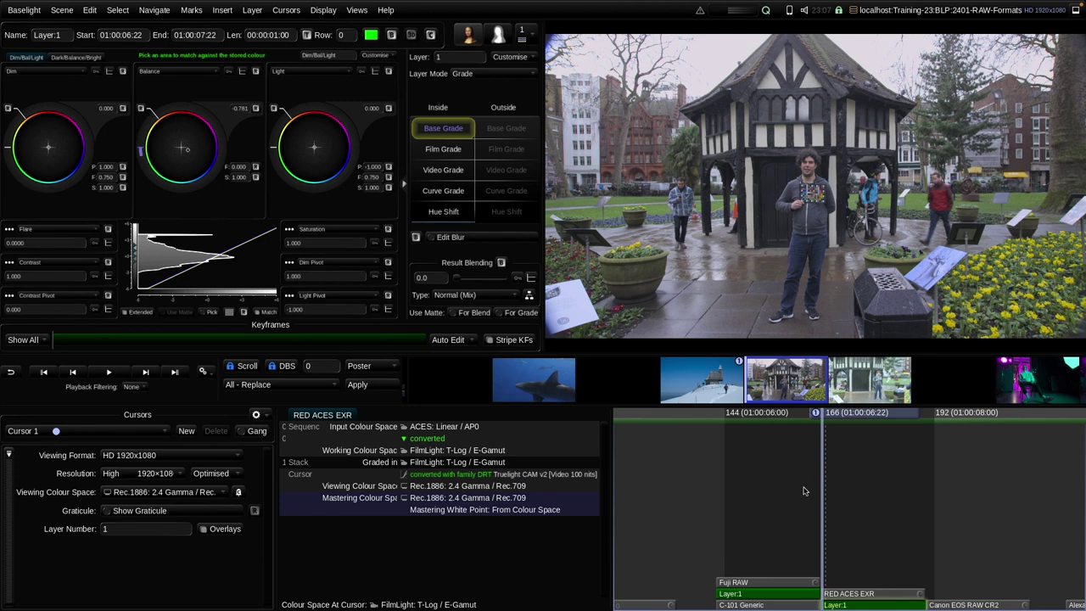
left_click(208, 312)
left_click_drag(814, 129, 821, 147)
Add a Base Grade layer to the Canon EOS RAW CR2 shot and match its white building panel to the stored colour
key("Down")
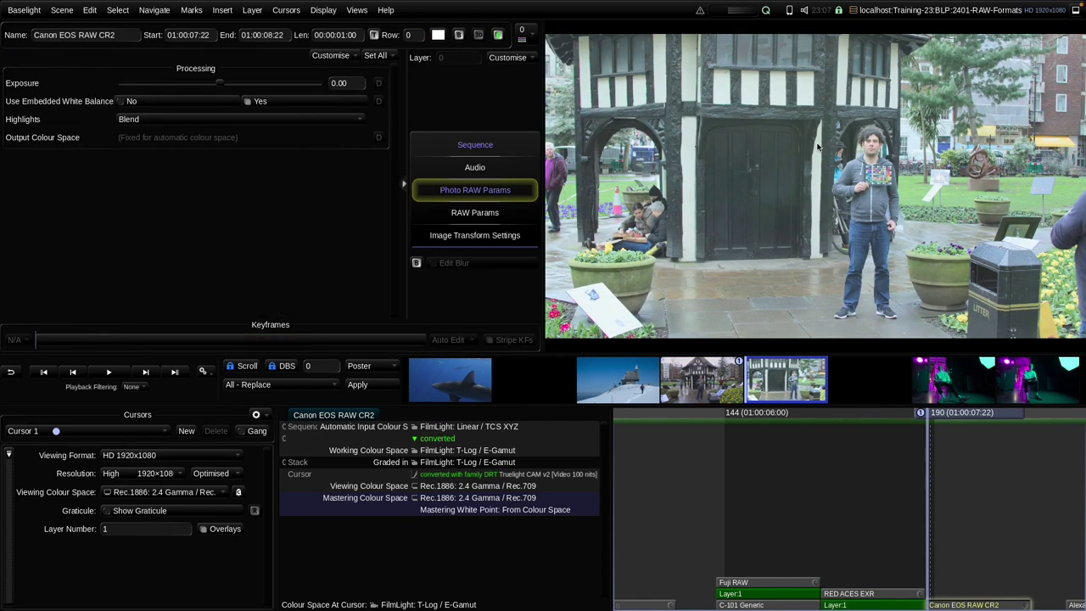
key("Up")
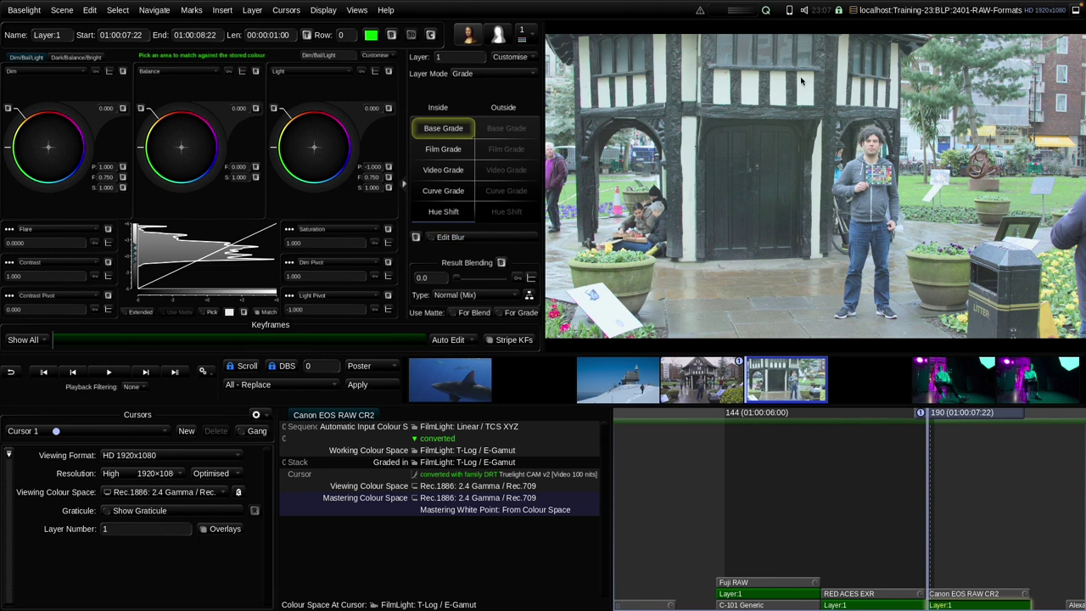
left_click_drag(802, 78, 811, 105)
Compare the matched RED ACES EXR and Canon EOS RAW CR2 shots by switching between them repeatedly
key("Left")
key("Right")
key("Left")
key("Right")
key("Left")
key("Right")
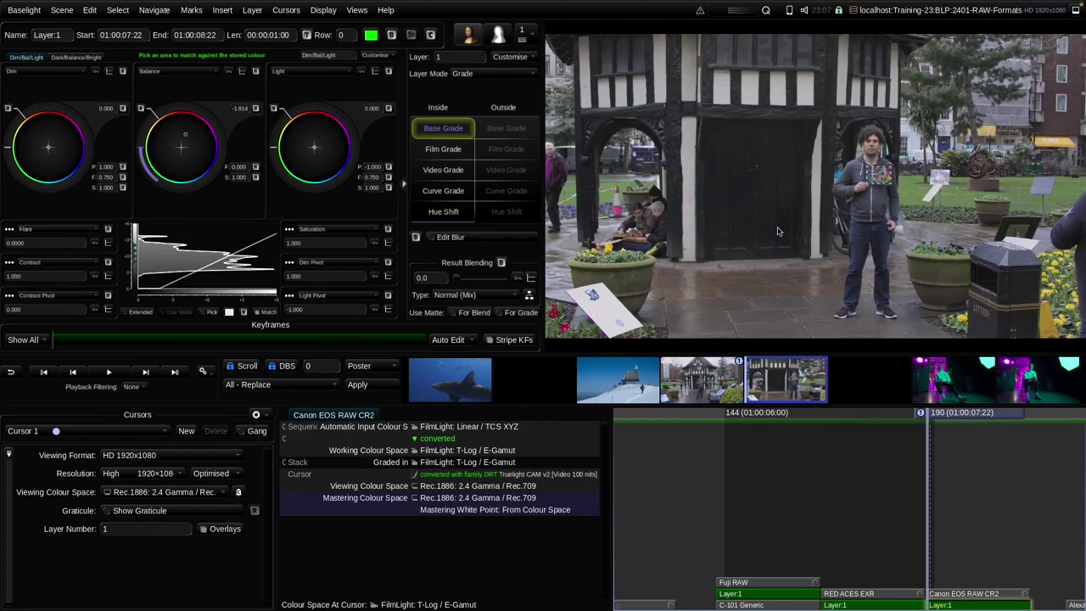
key("Left")
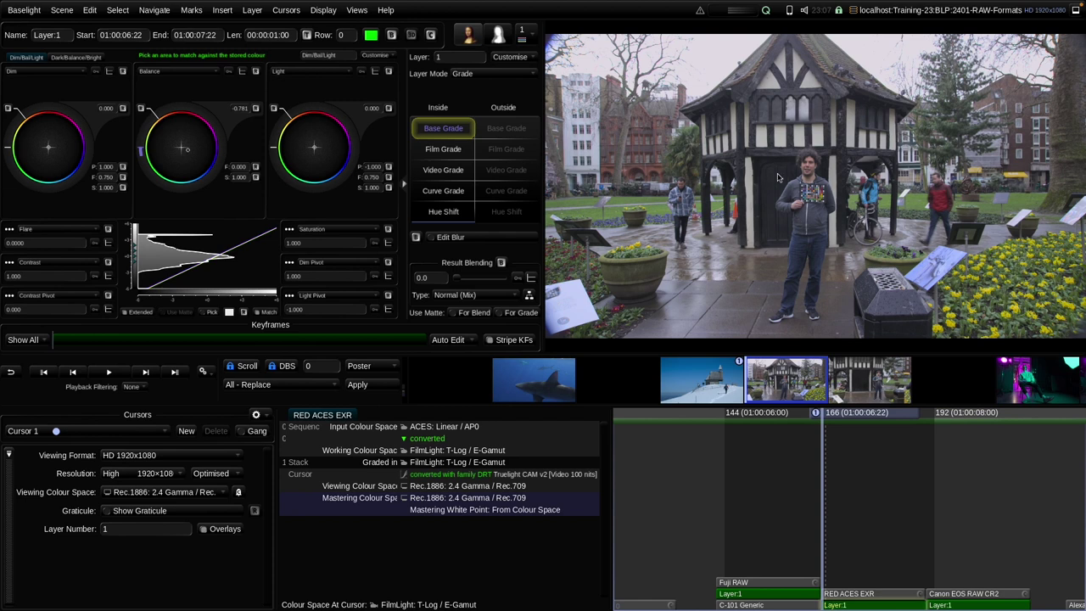
key("Right")
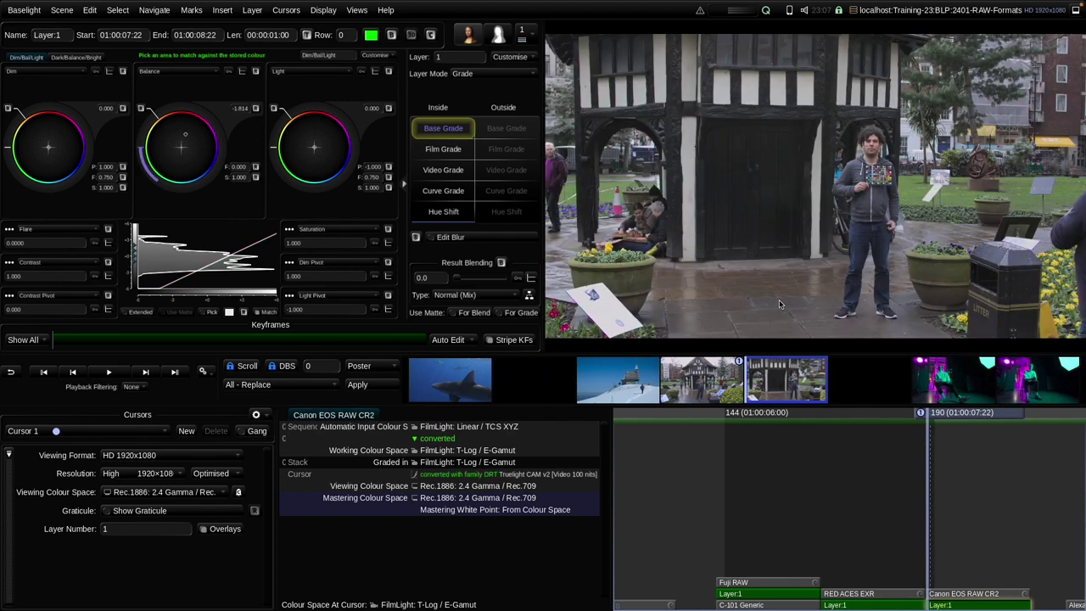
Recheck the match of the building's white panels by flipping between the RED ACES EXR and Canon EOS RAW CR2 shots
key("Left")
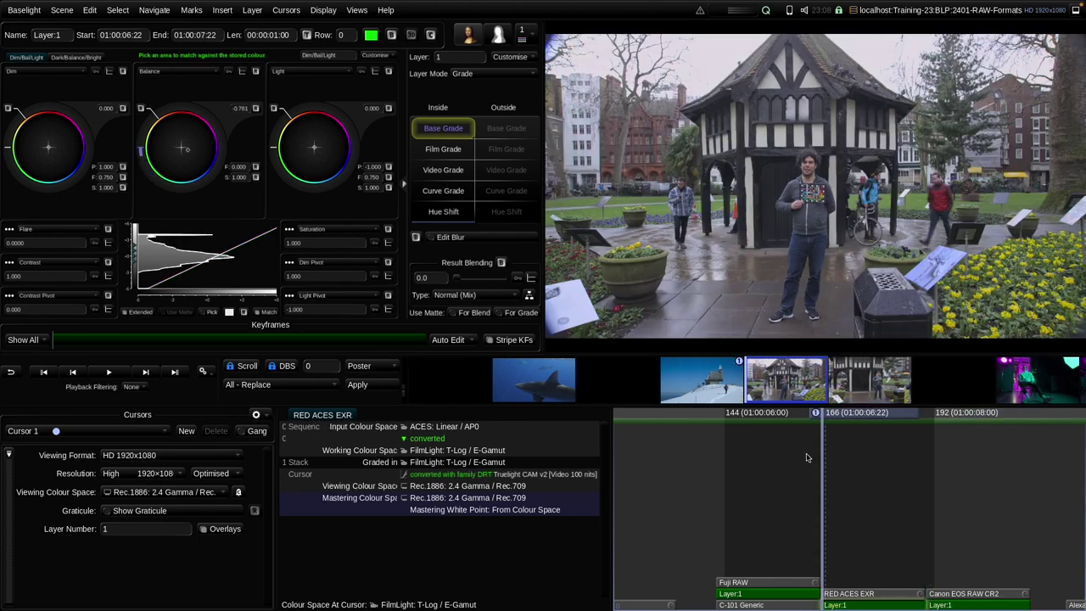
key("Down")
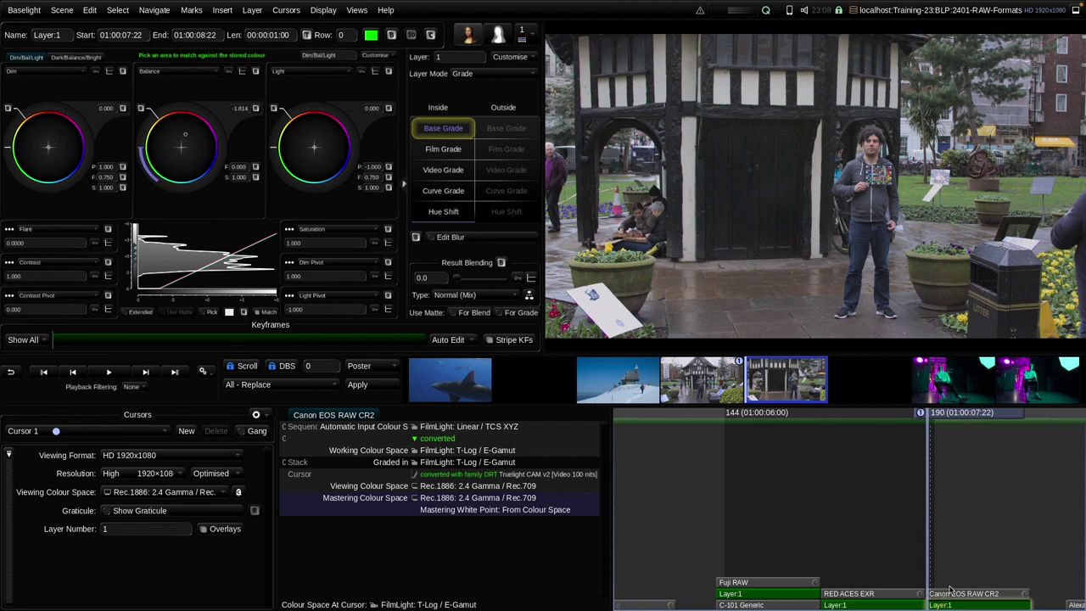
key("Up")
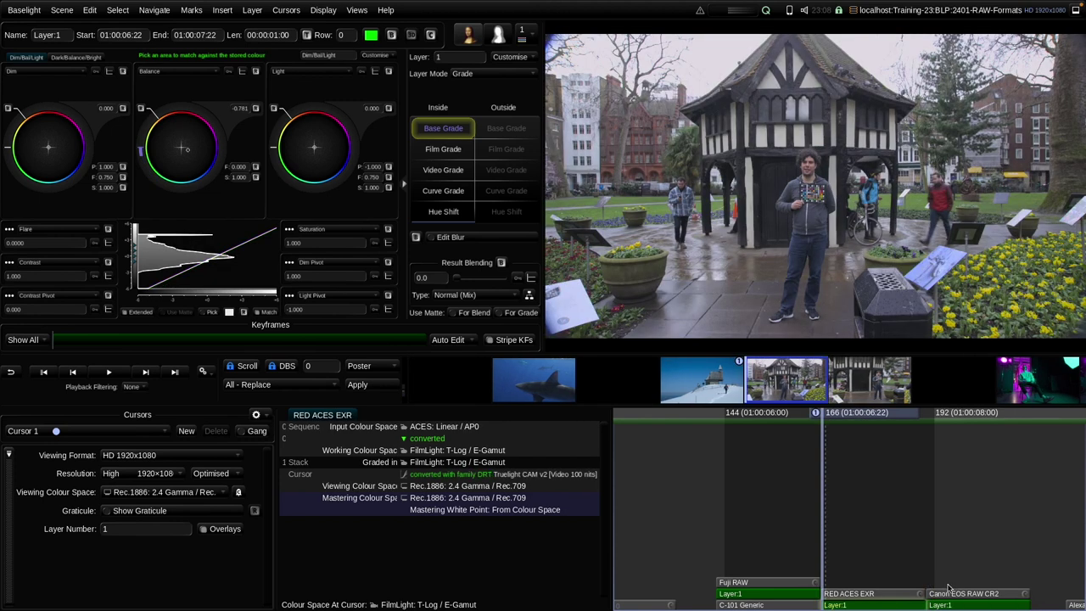
key("Down")
Go to the Alexa35 RAW shot and compare its automatic input colour space with that of the MiniLF RAW shot
key("Down")
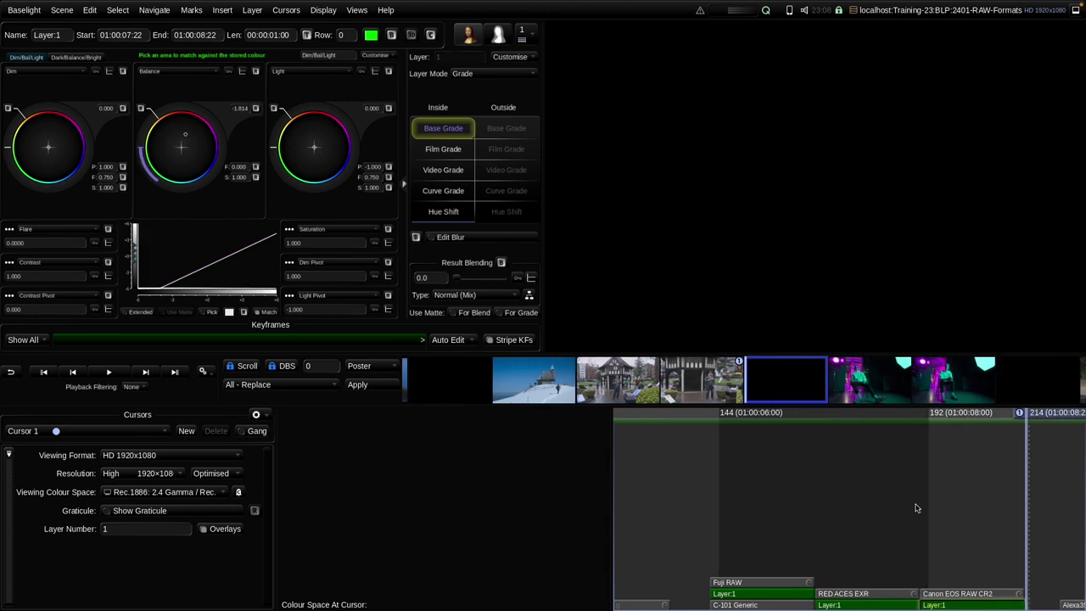
scroll(716, 444, "up", 3)
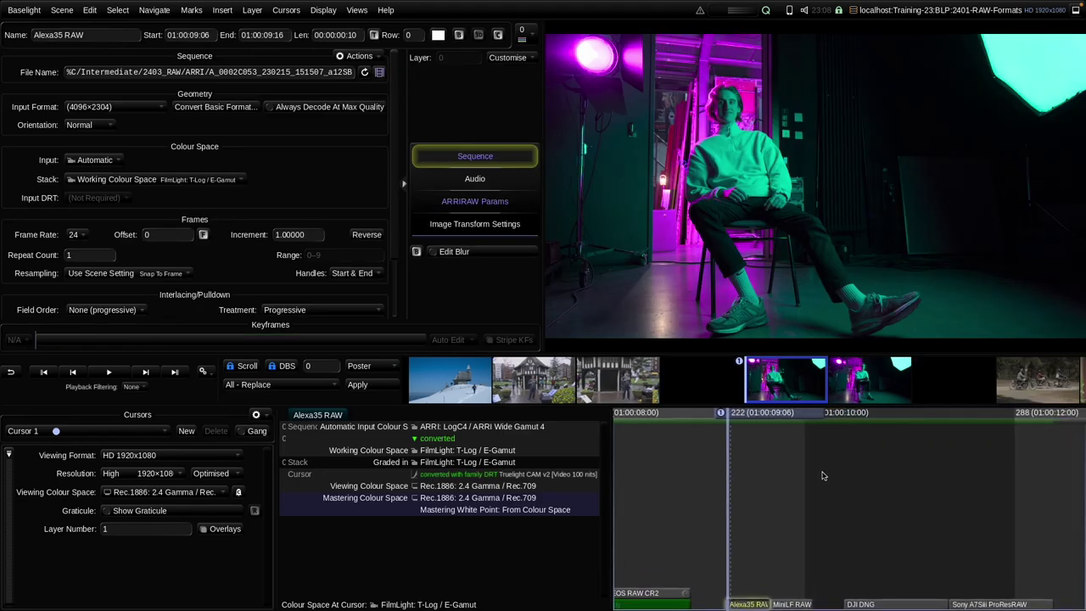
scroll(887, 468, "up", 2)
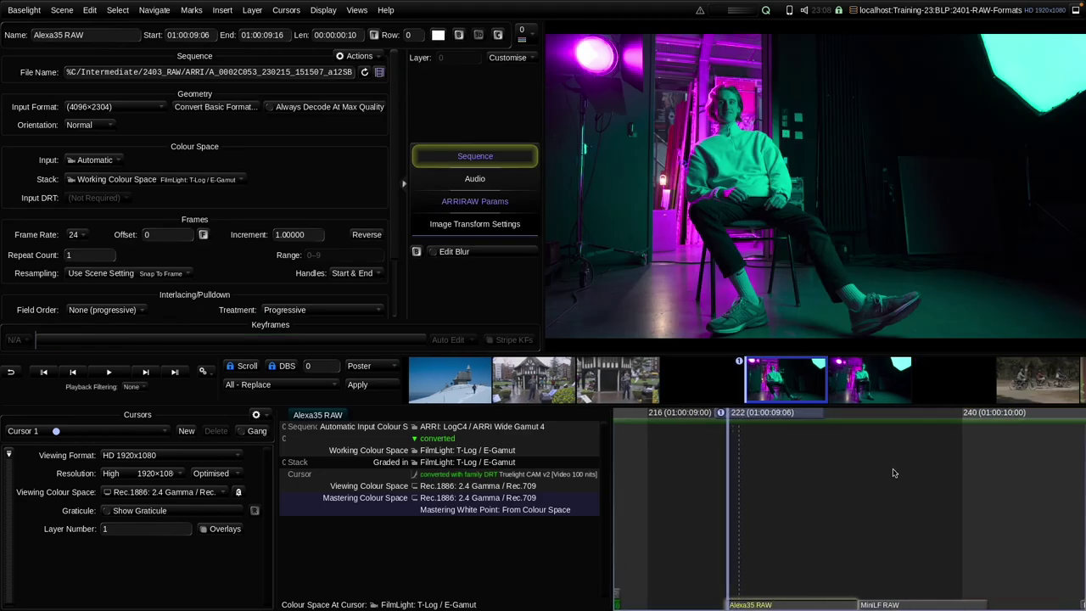
scroll(901, 476, "down", 1)
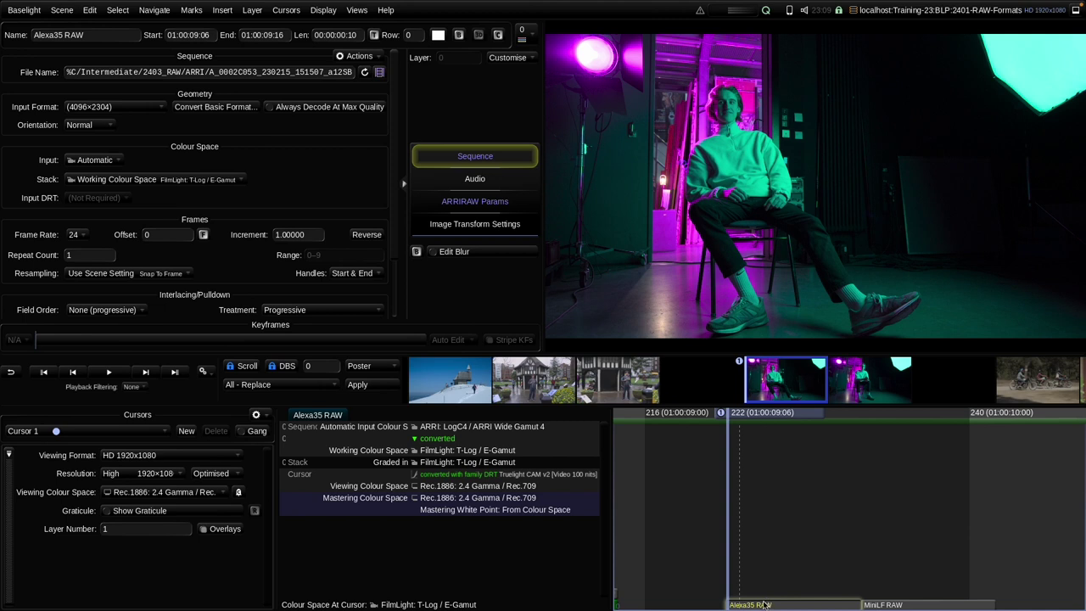
key("Down")
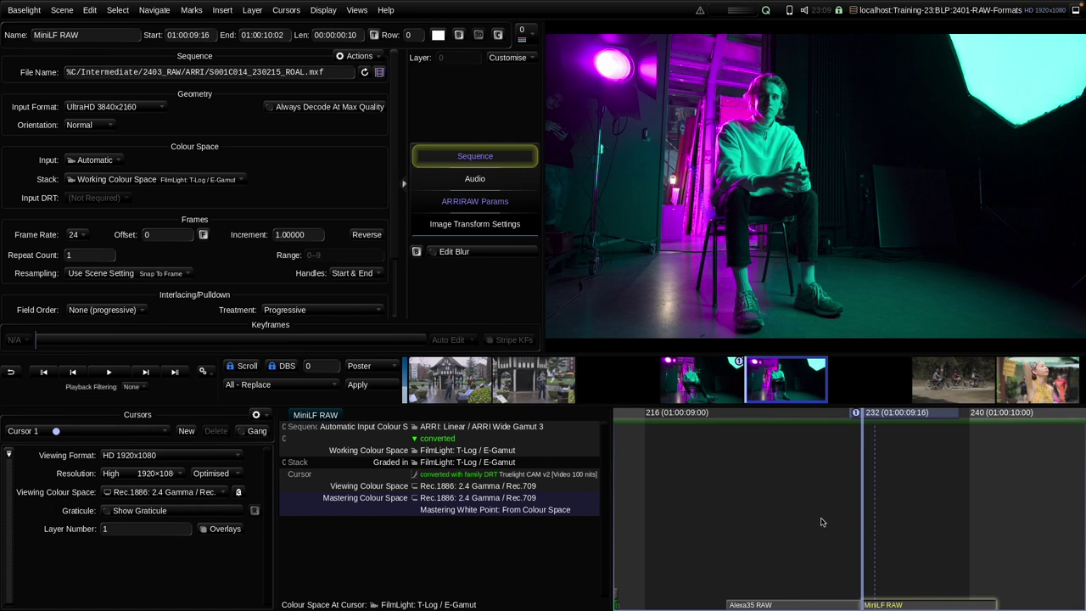
scroll(798, 515, "up", 1)
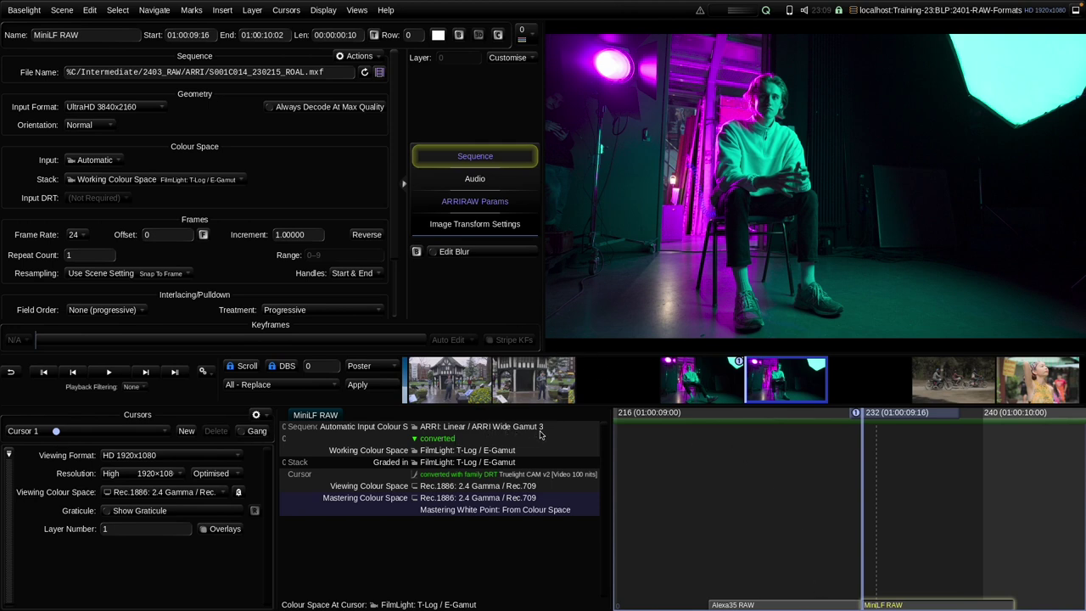
key("Up")
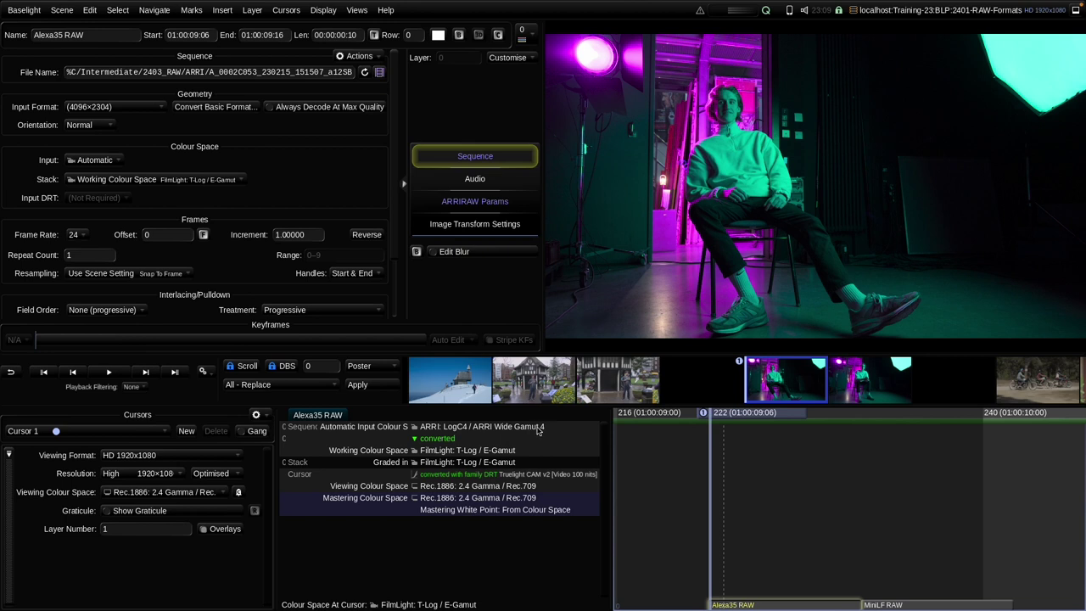
key("Down")
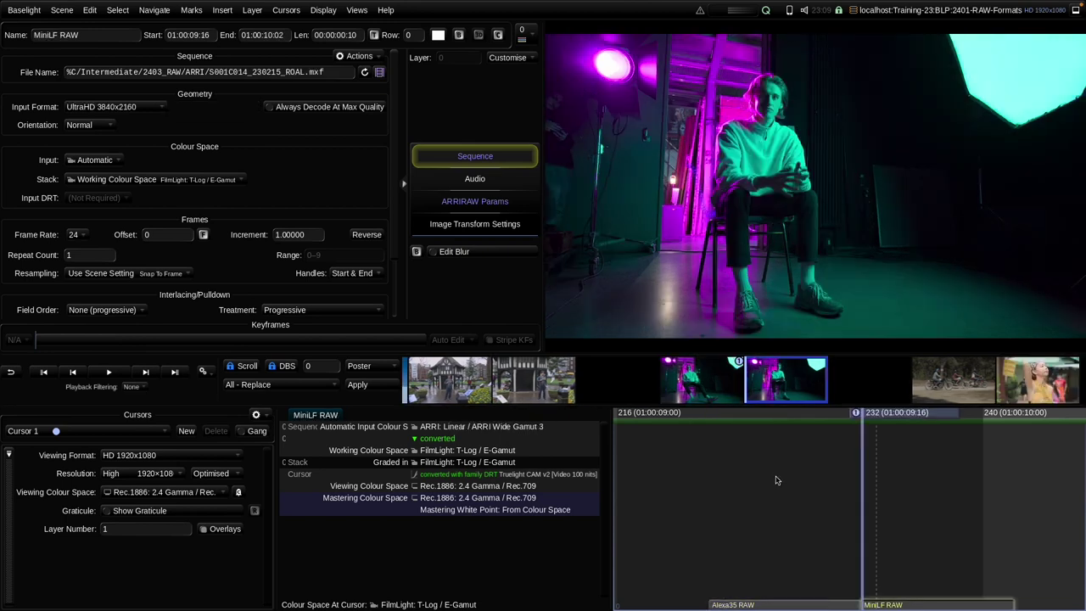
Flip repeatedly between the Alexa35 RAW and MiniLF RAW shots to compare how the coloured lighting renders
key("Up")
key("Down")
key("Up")
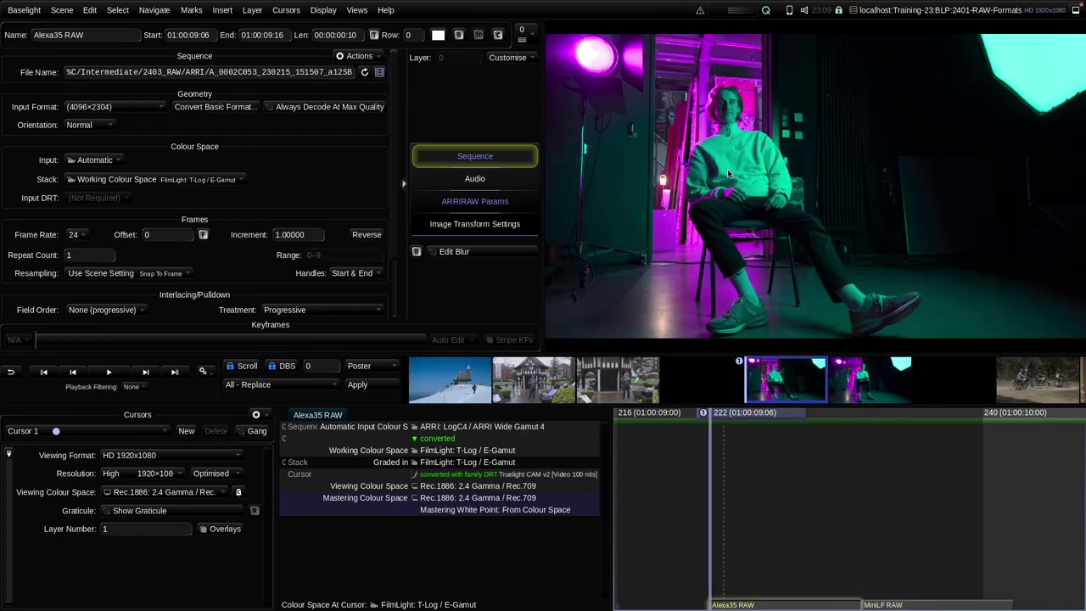
key("Down")
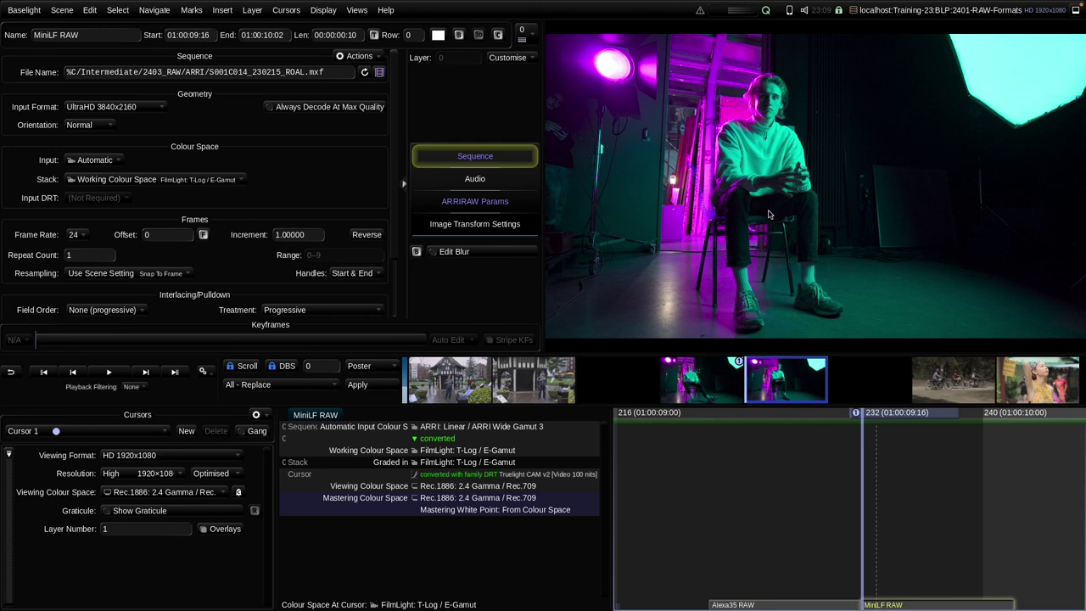
key("Up")
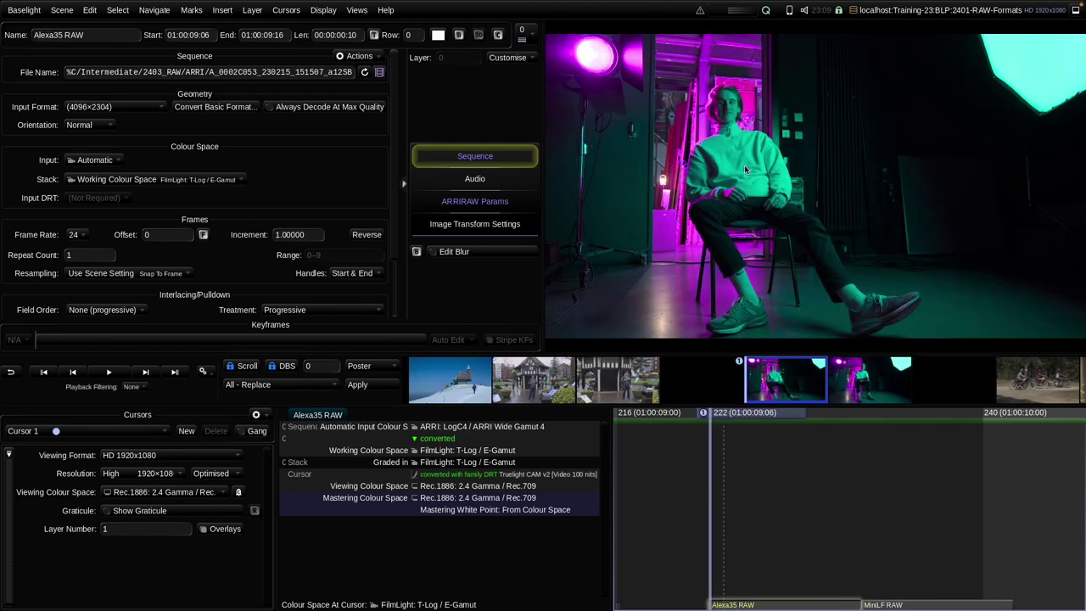
key("Down")
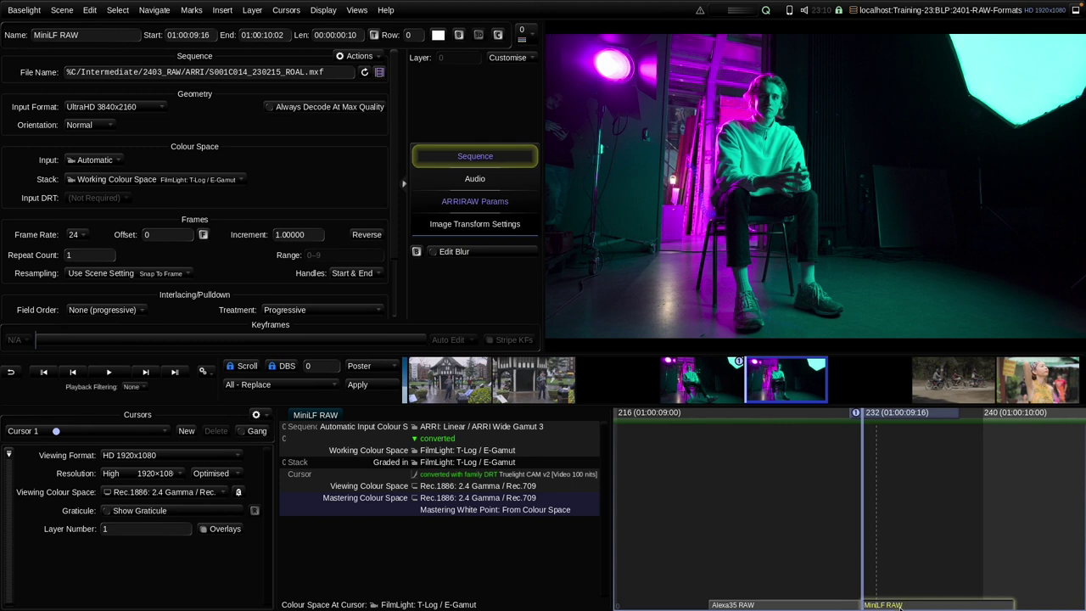
Set the Alexa35 RAW shot's input colour space to ARRI: LogC4 / ARRI Wide Gamut 4
left_click(852, 598)
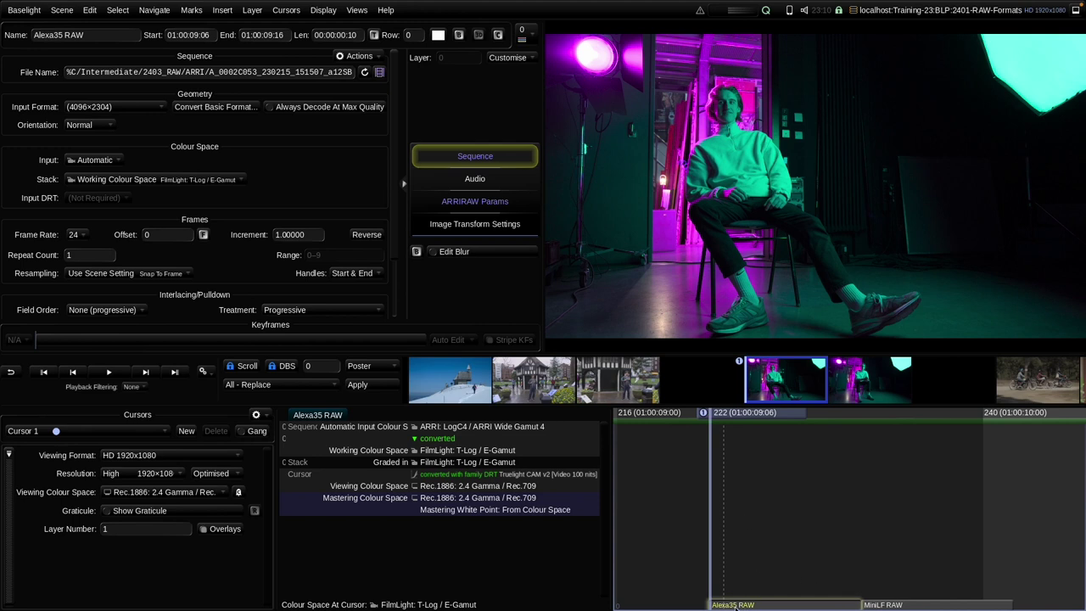
left_click(471, 207)
left_click(475, 157)
left_click(95, 159)
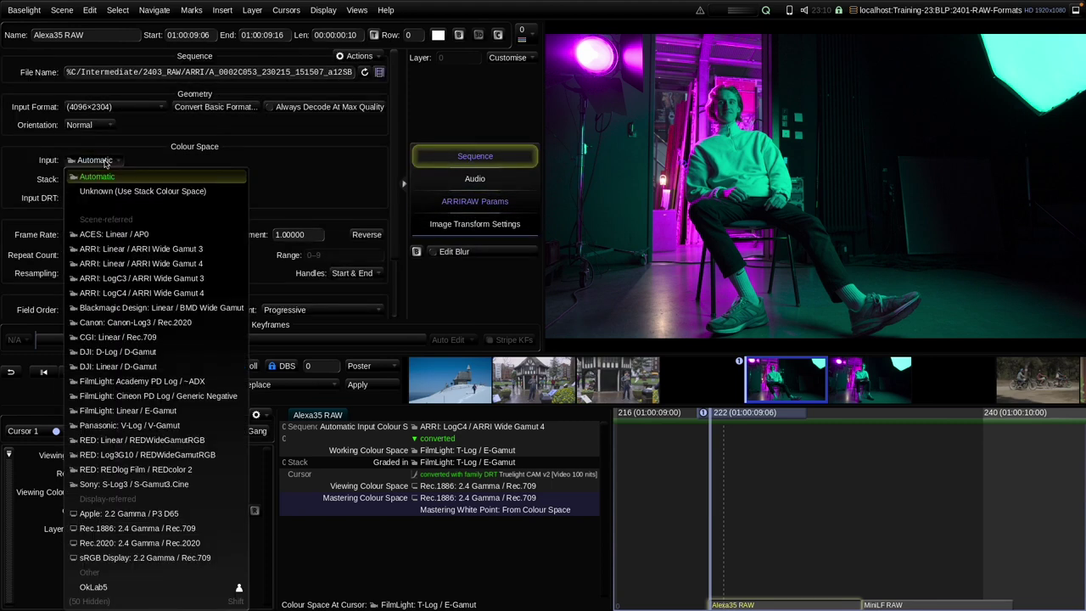
left_click(128, 295)
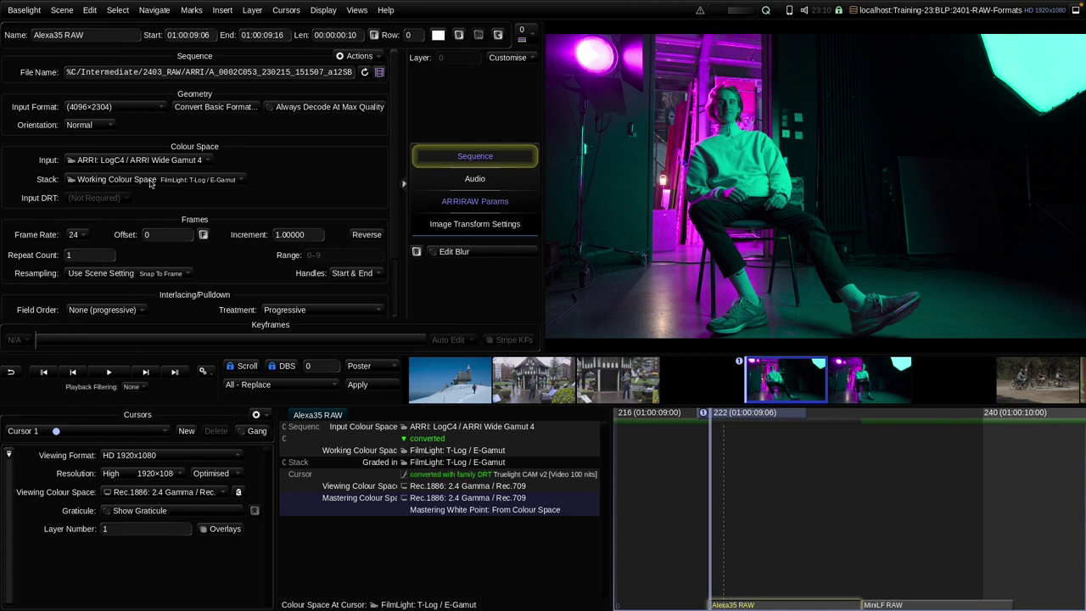
Try decoding the Alexa35 RAW shot to Linear Wide Gamut 3 and LogC3 Wide Gamut 3 (ISO-varying), and return it to LogC4 Wide Gamut 4
left_click(446, 202)
left_click(162, 163)
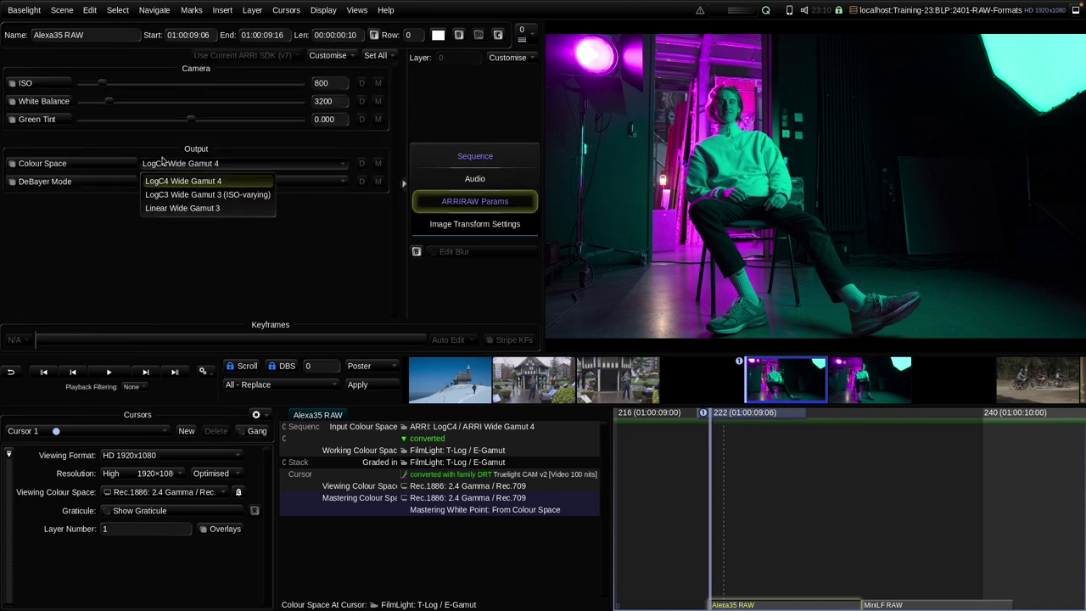
left_click(174, 208)
left_click(174, 163)
left_click(173, 197)
left_click(167, 163)
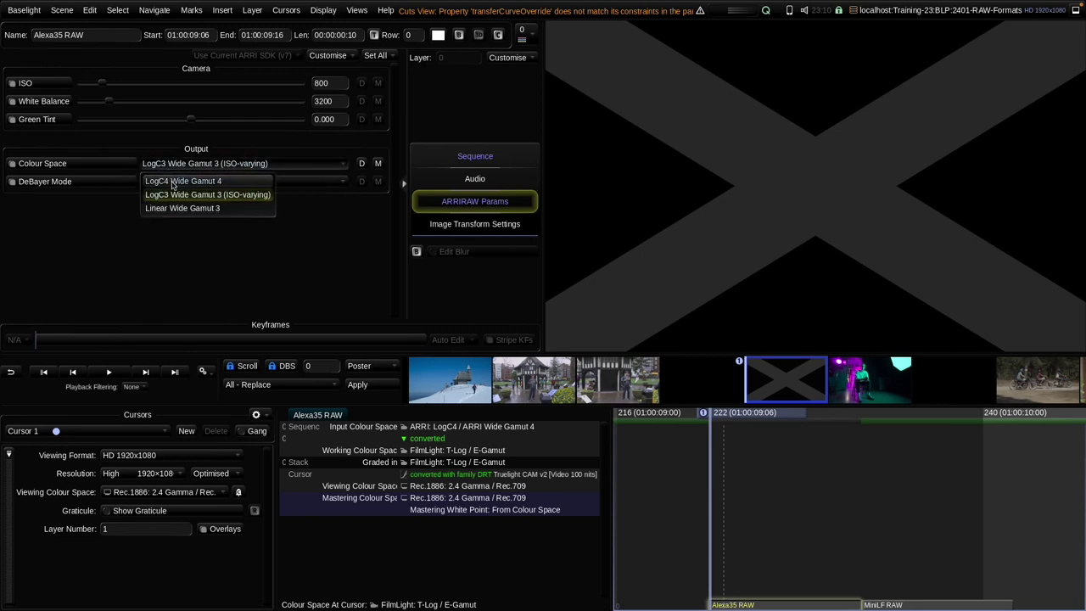
left_click(170, 181)
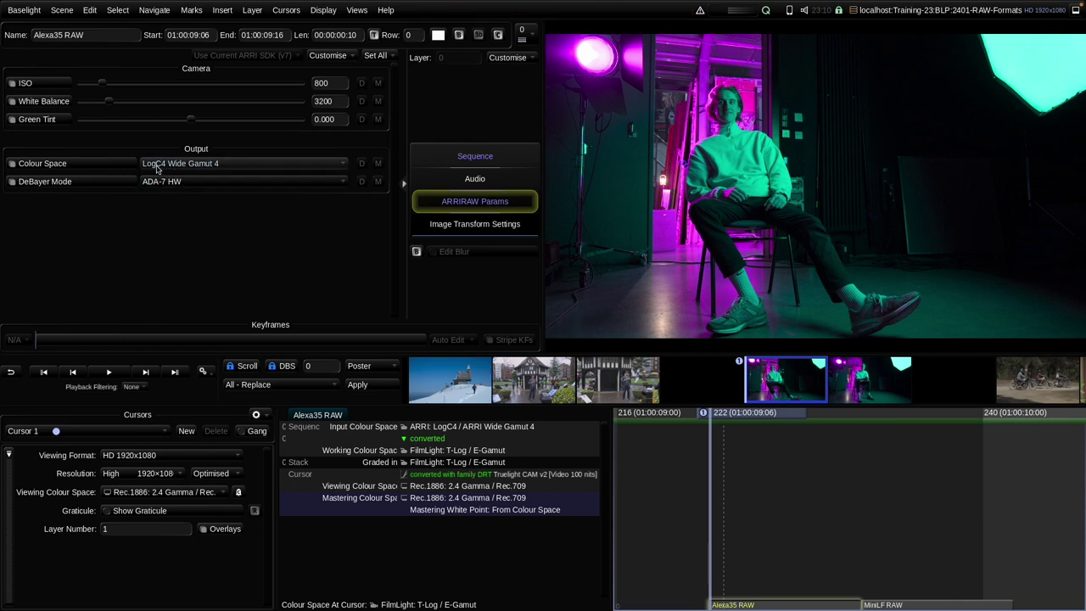
Return the Alexa35 RAW shot's input colour space to Automatic
left_click(455, 156)
left_click(127, 160)
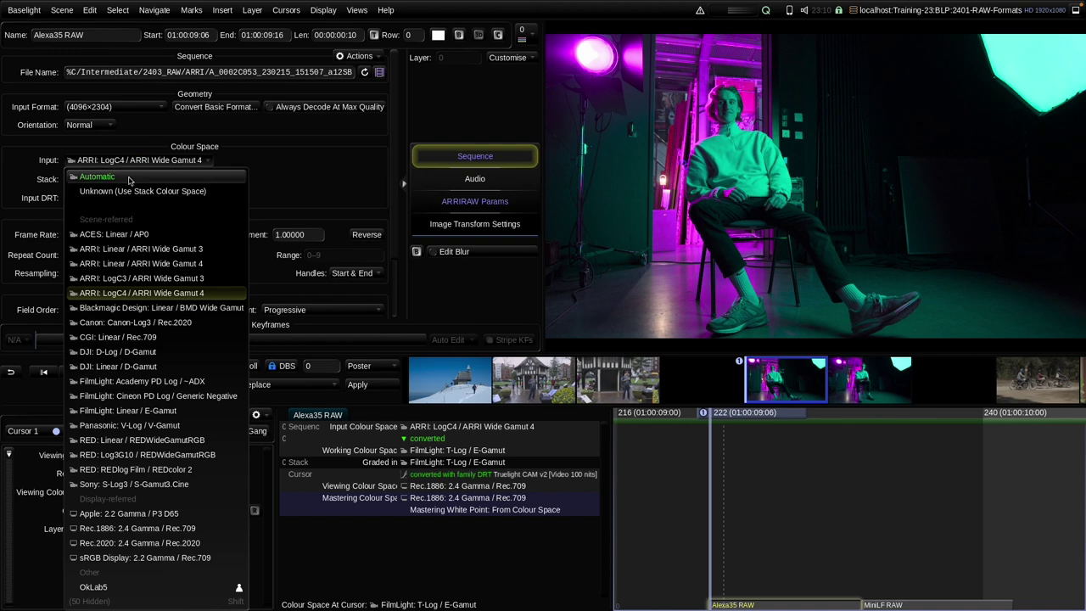
left_click(146, 175)
Set the MiniLF RAW shot's input colour space to ARRI: LogC4 / ARRI Wide Gamut 4 and its ARRIRAW decode colour space to LogC4 Wide Gamut 4
key("Down")
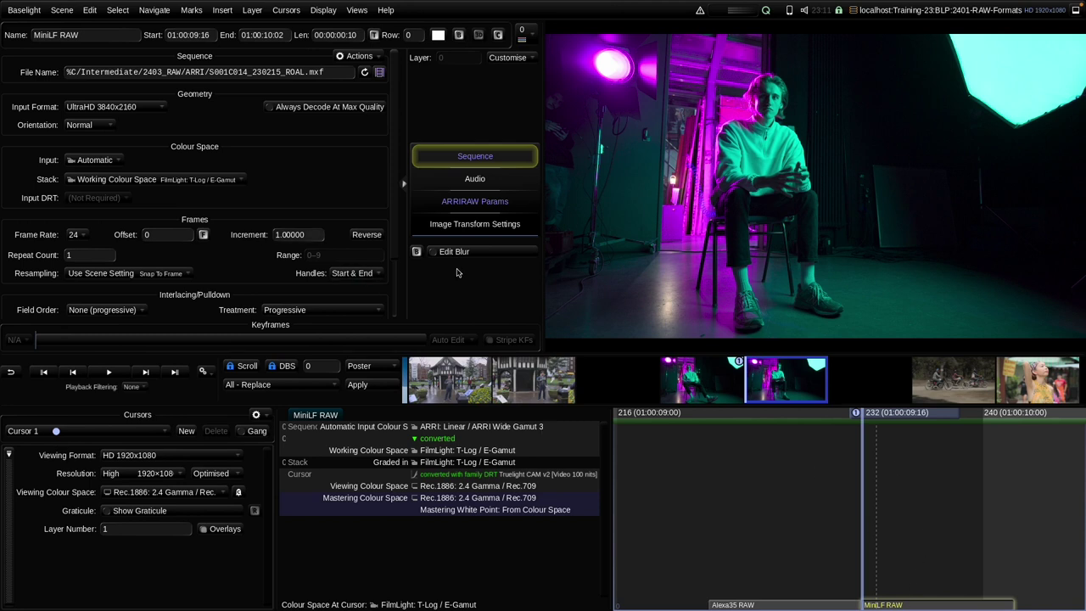
left_click(85, 160)
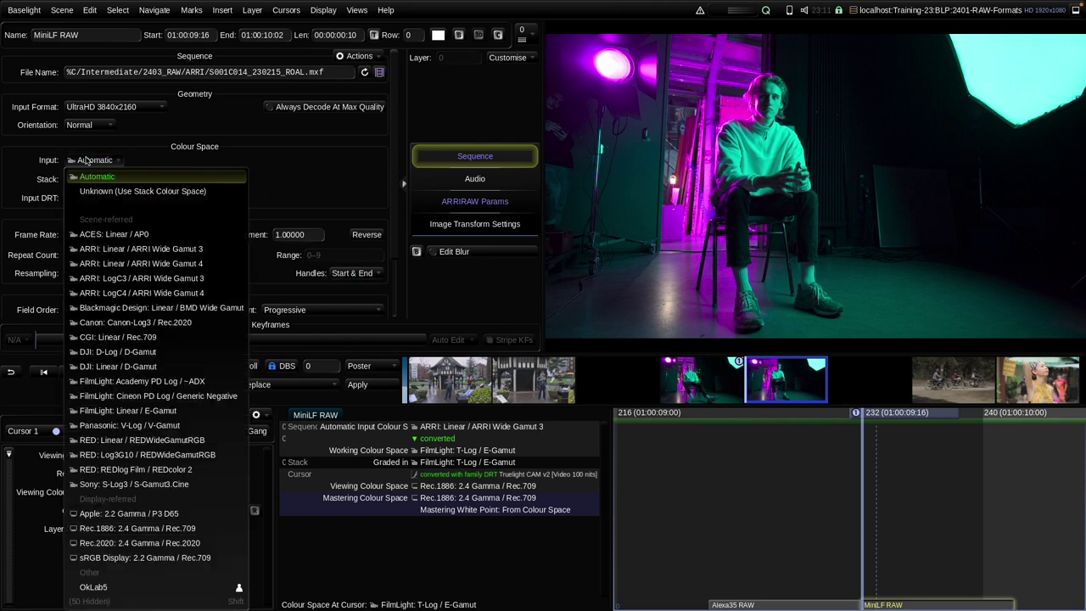
left_click(118, 293)
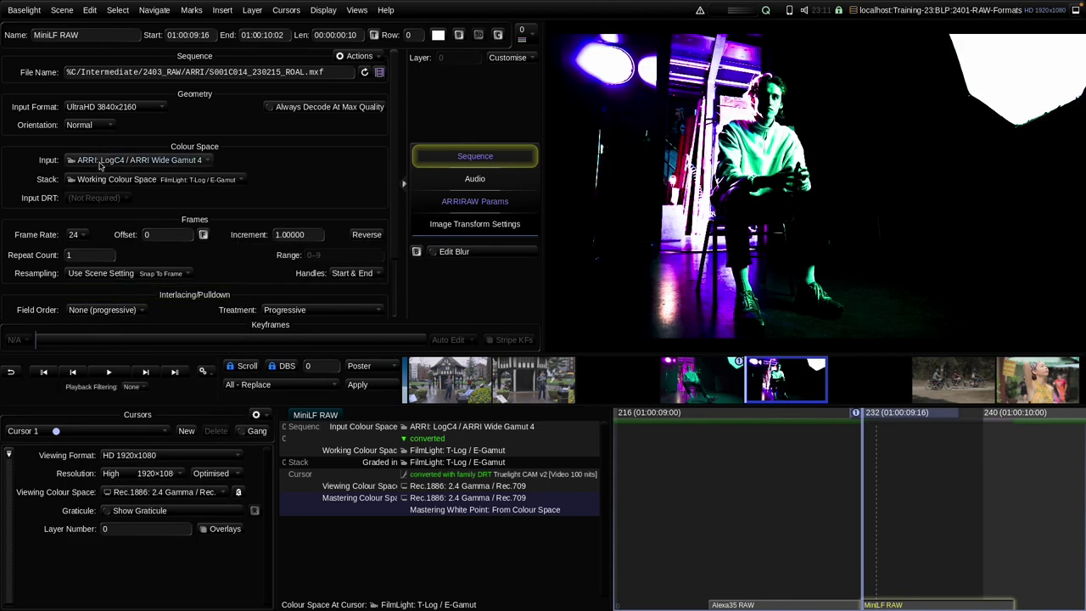
left_click(454, 204)
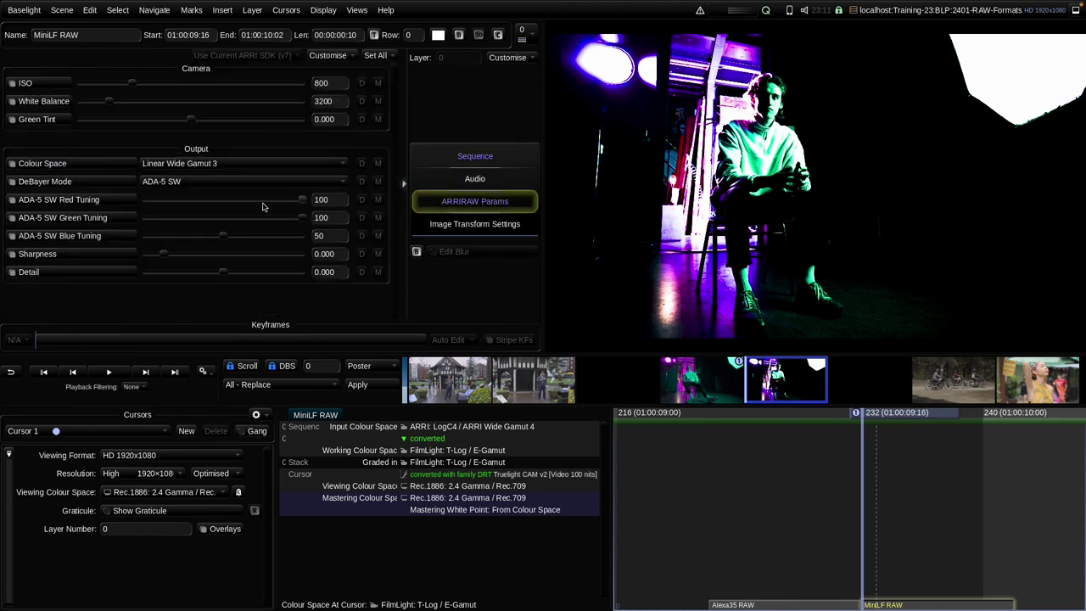
left_click(157, 164)
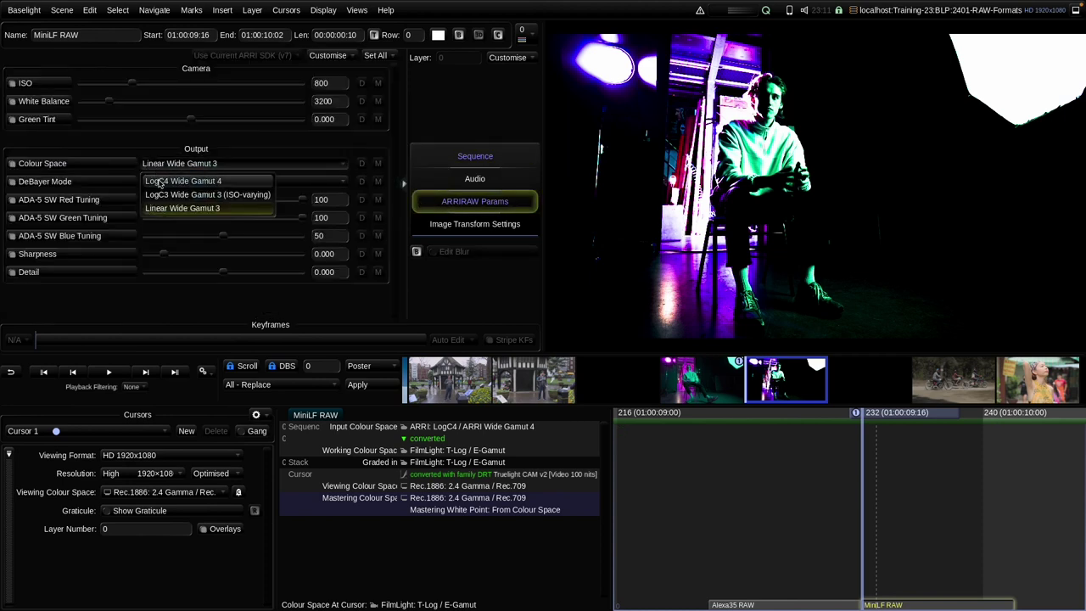
left_click(167, 182)
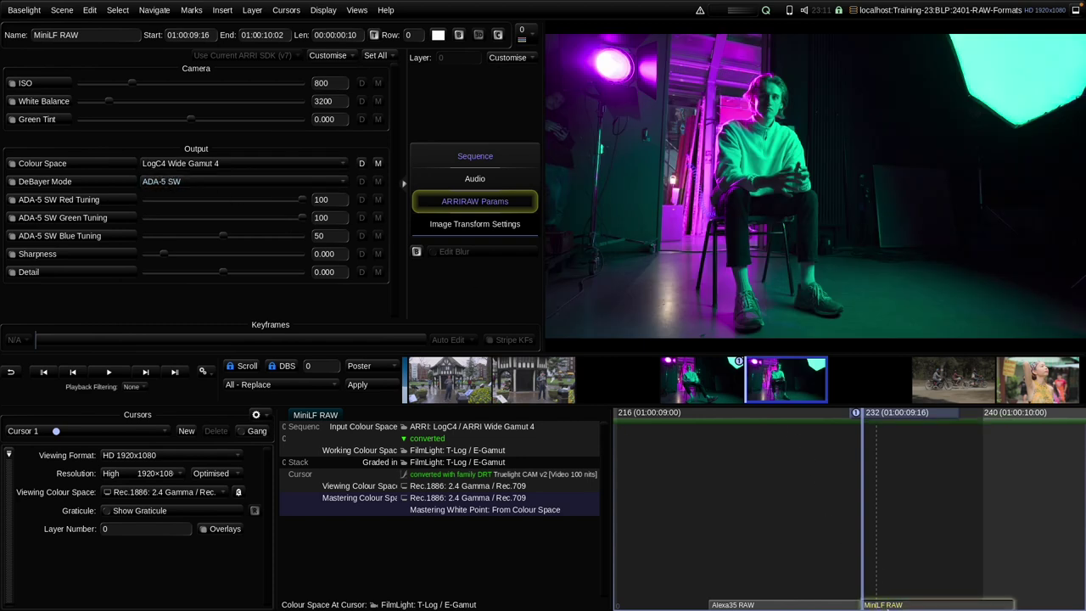
Duplicate the MiniLF RAW shot above the original and set the copy's input colour space to Automatic
left_click_drag(887, 606, 887, 607)
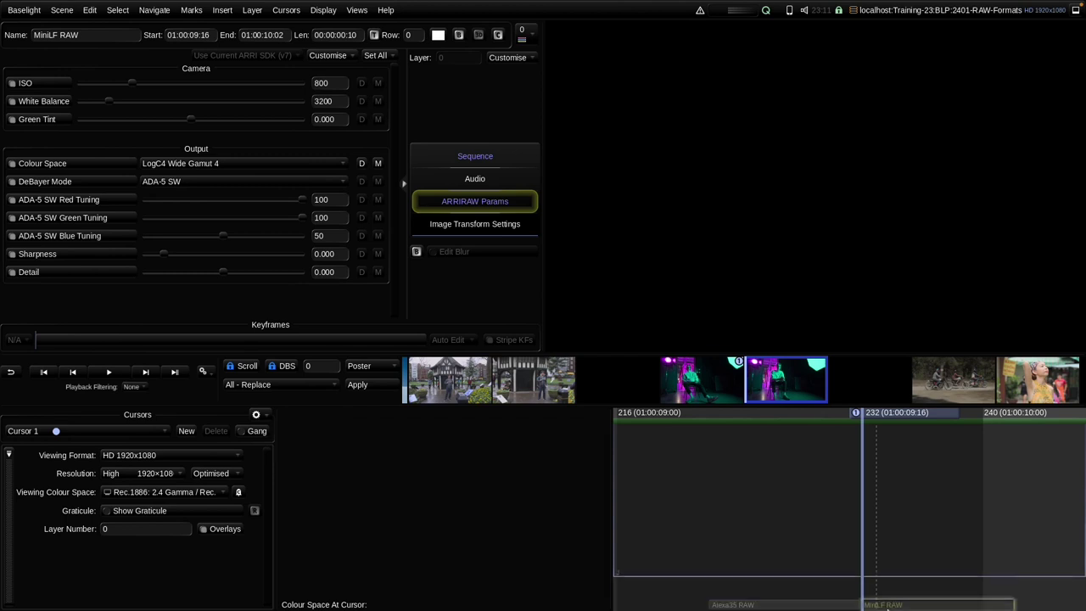
left_click(473, 156)
left_click(105, 161)
left_click(105, 177)
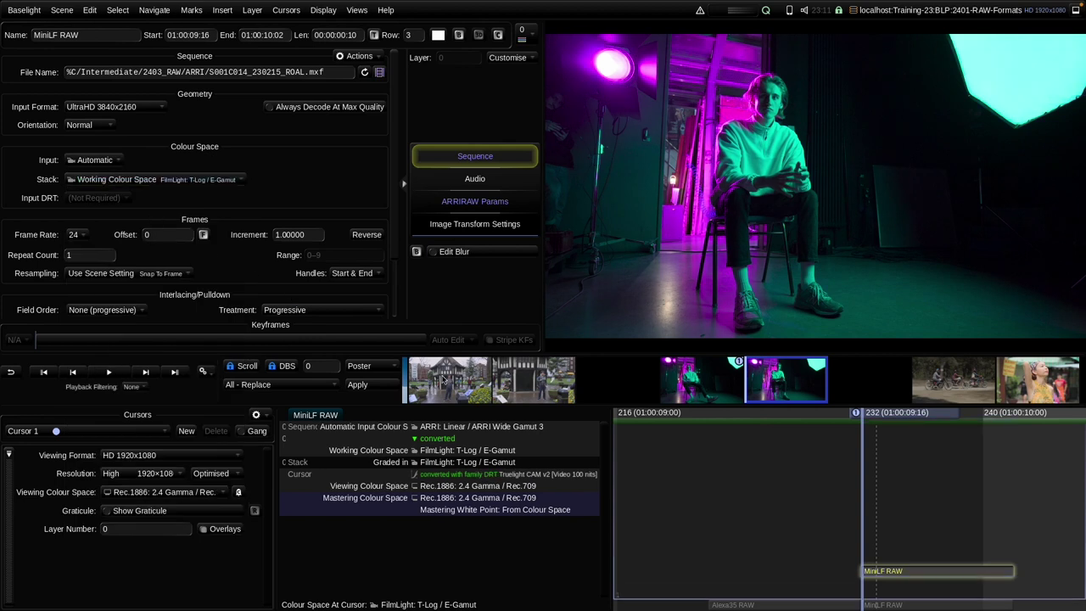
Compare the automatic MiniLF RAW copy with the LogC4 Wide Gamut 4 version beneath it by switching between them
key("Down")
key("Up")
key("Down")
key("Up")
key("Down")
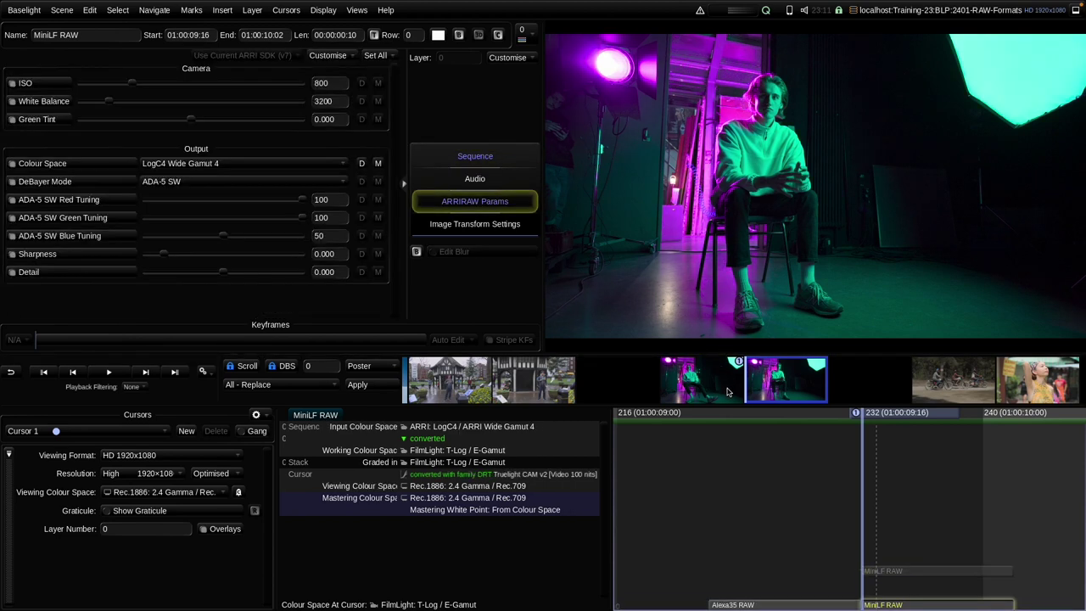
key("Up")
key("Down")
Compare the Alexa35 RAW shot with the MiniLF RAW version decoded to LogC4 Wide Gamut 4, flipping between them repeatedly
key("Page_Up")
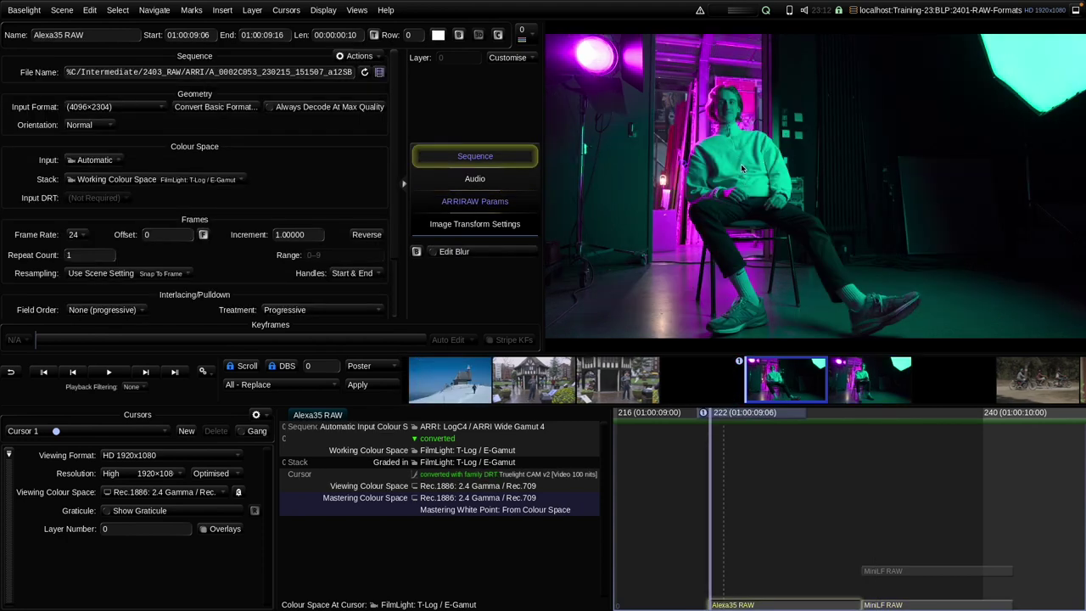
key("Page_Down")
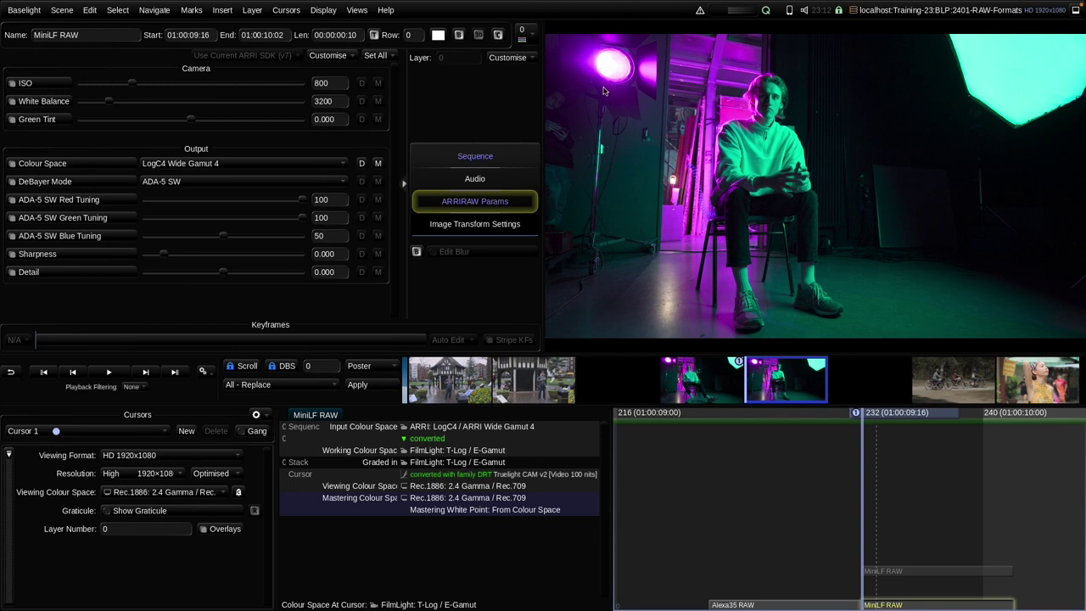
key("Page_Up")
key("Page_Down")
key("Up")
key("Down")
key("Page_Up")
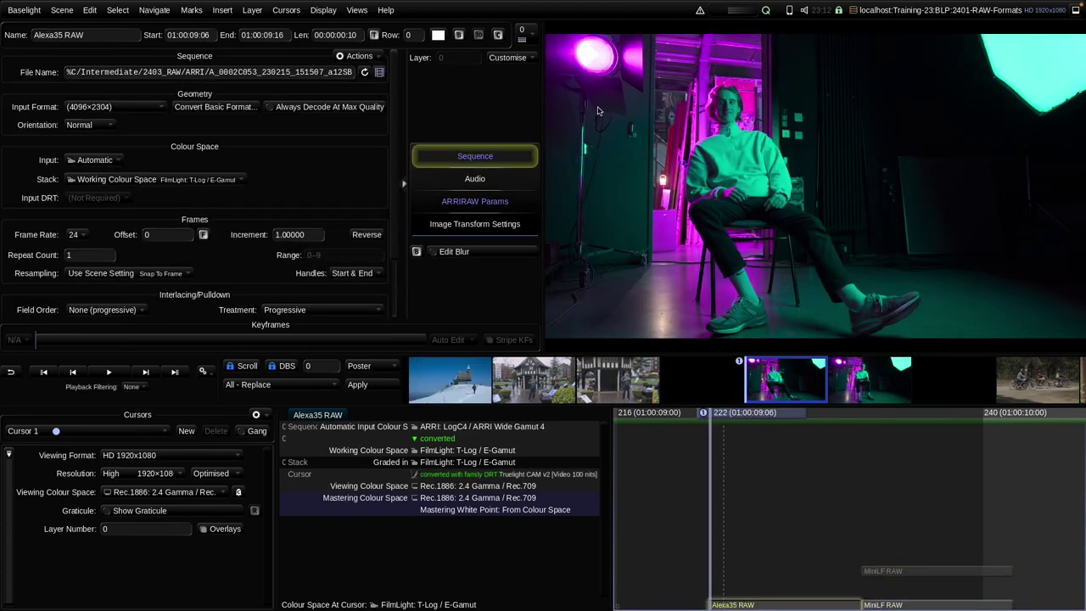
key("Page_Down")
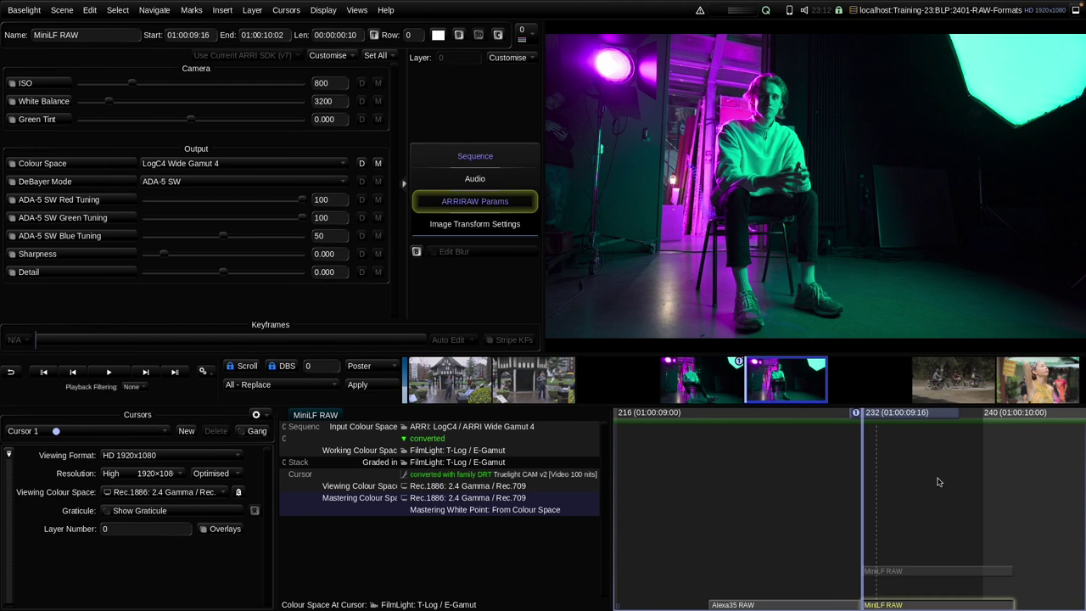
scroll(876, 469, "down", 2)
left_click_drag(925, 472, 848, 463)
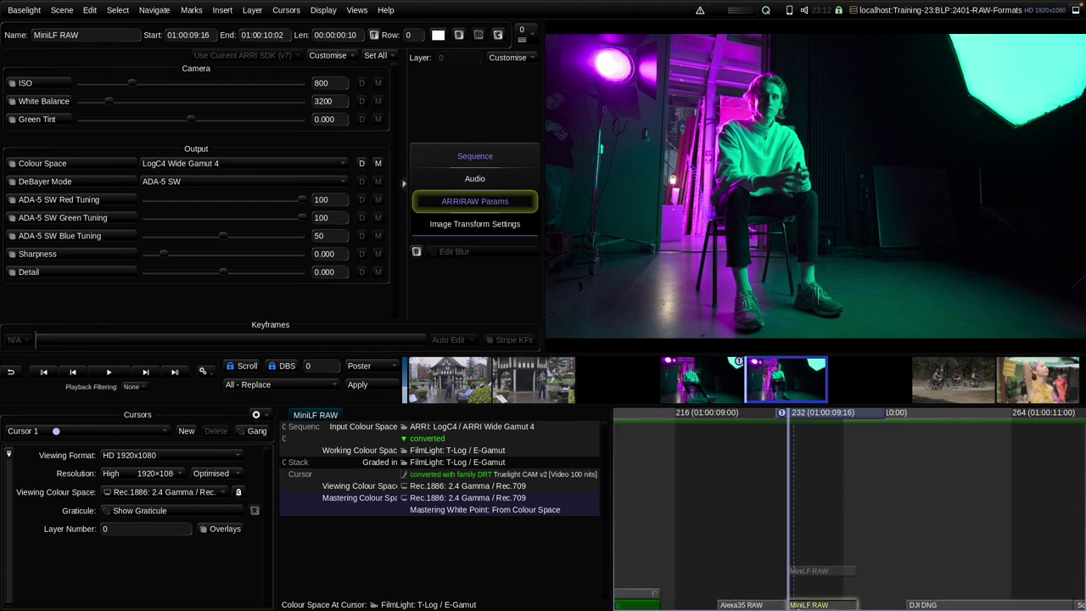
left_click(358, 12)
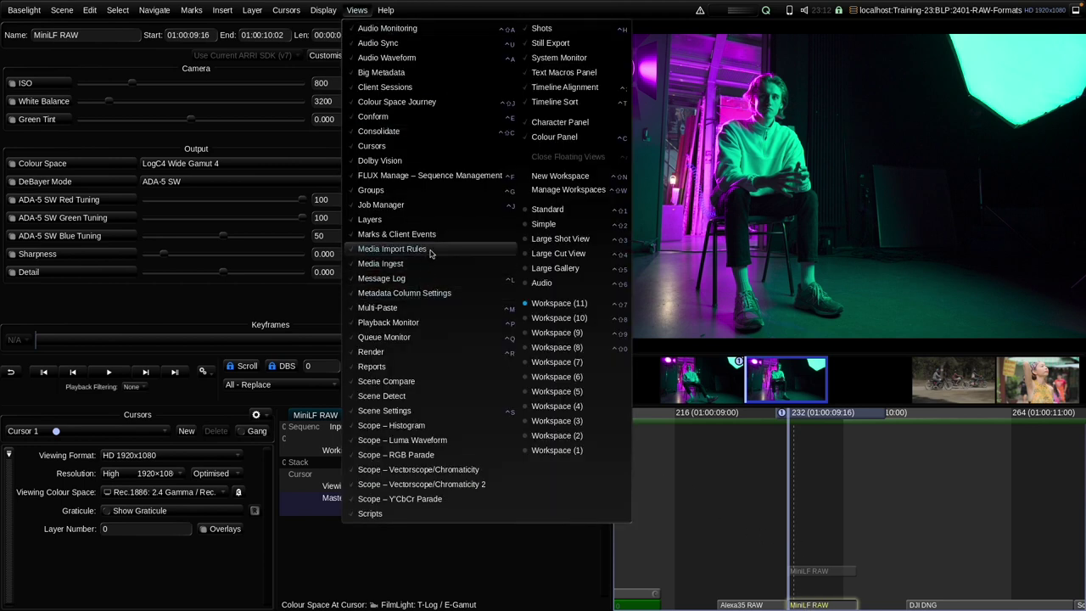
left_click(358, 11)
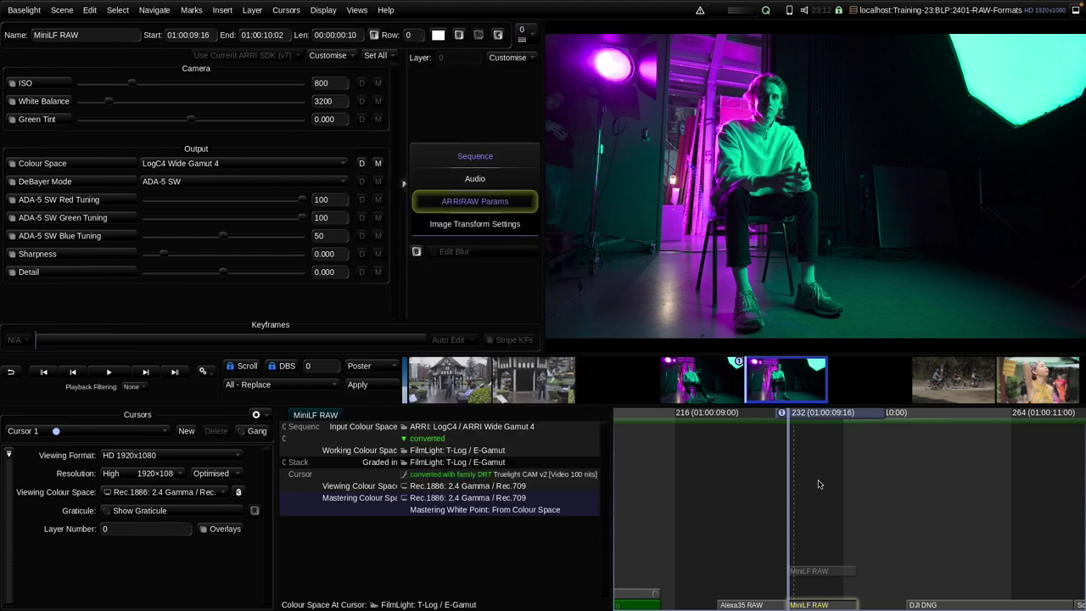
Go to the DJI DNG shot and set its input colour space to DJI: Linear / D-Gamut
key("Down")
key("Down")
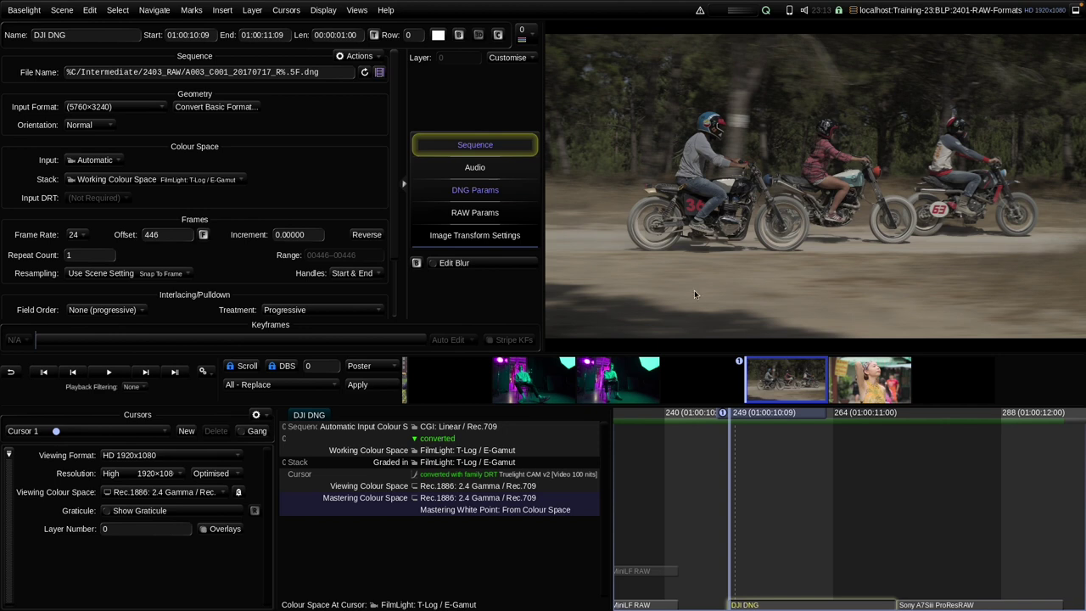
left_click(78, 161)
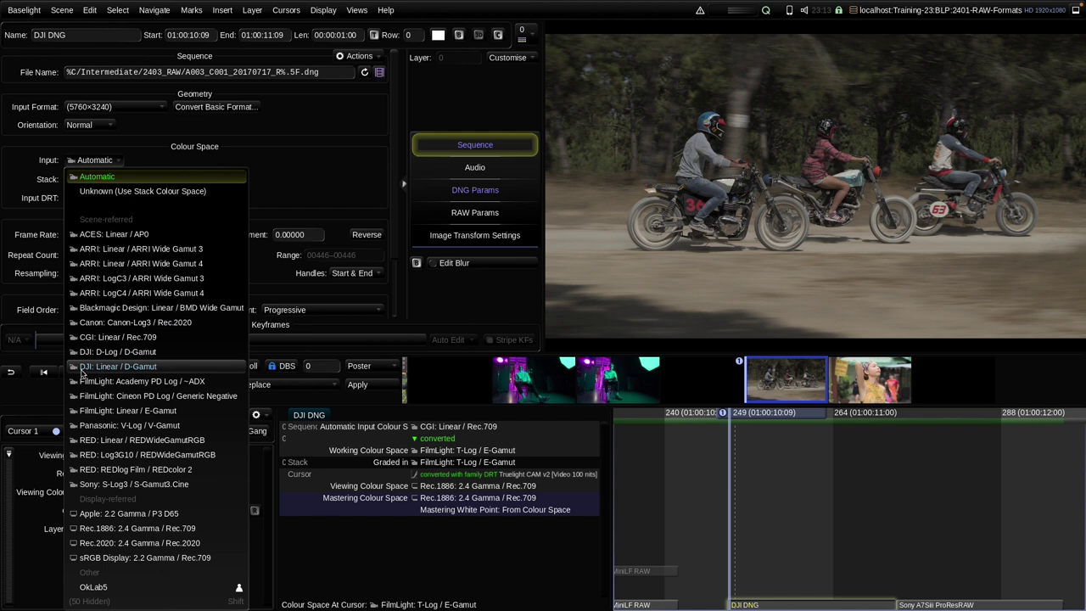
left_click(170, 369)
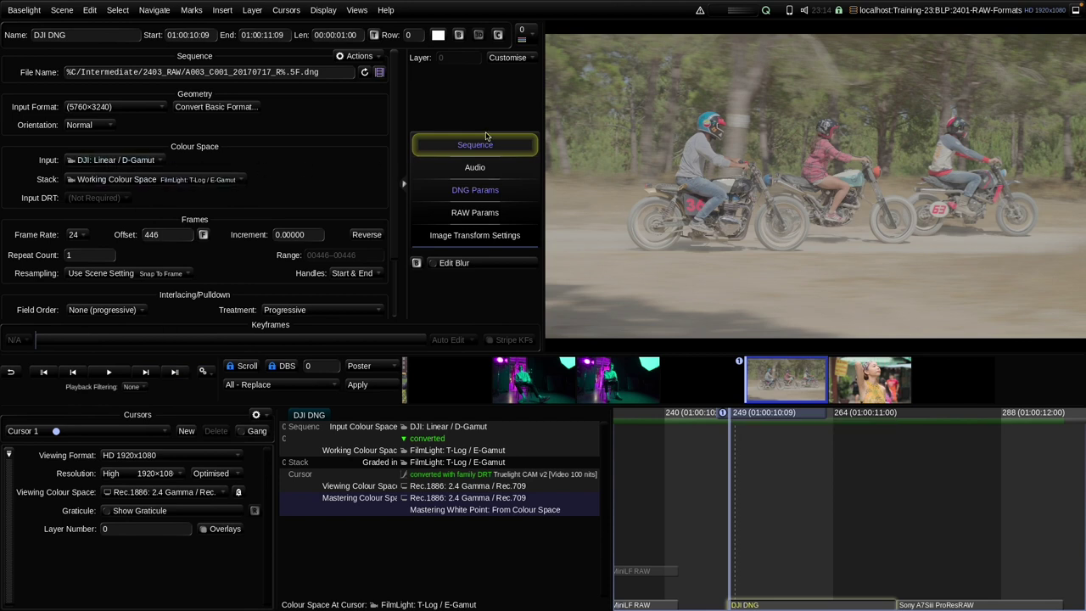
Set the tone curve in the DJI DNG shot's DNG decode parameters to Linear and return to its sequence settings
left_click(481, 192)
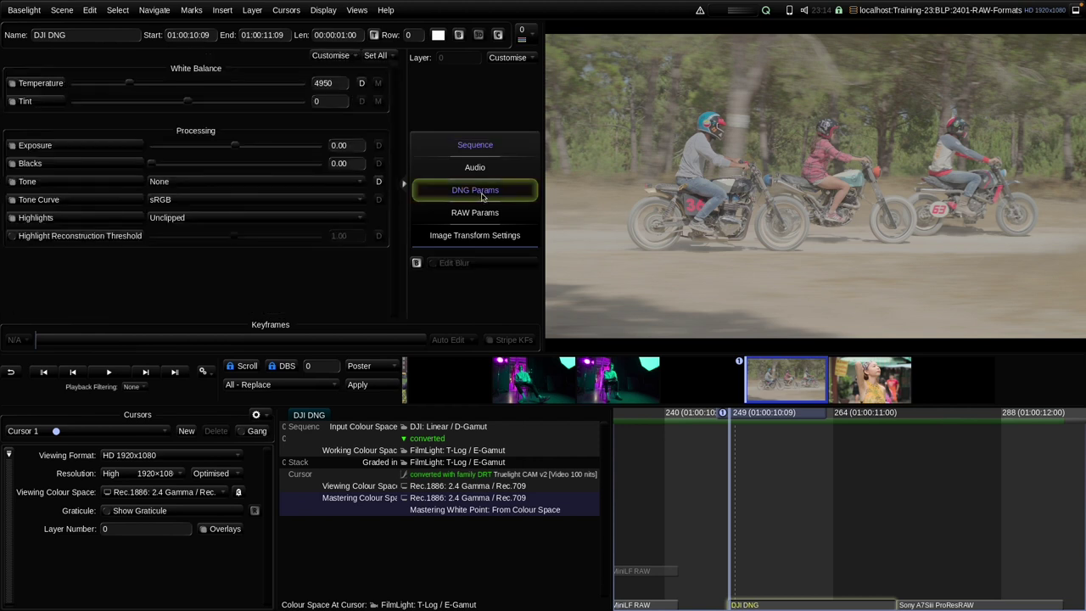
left_click(176, 203)
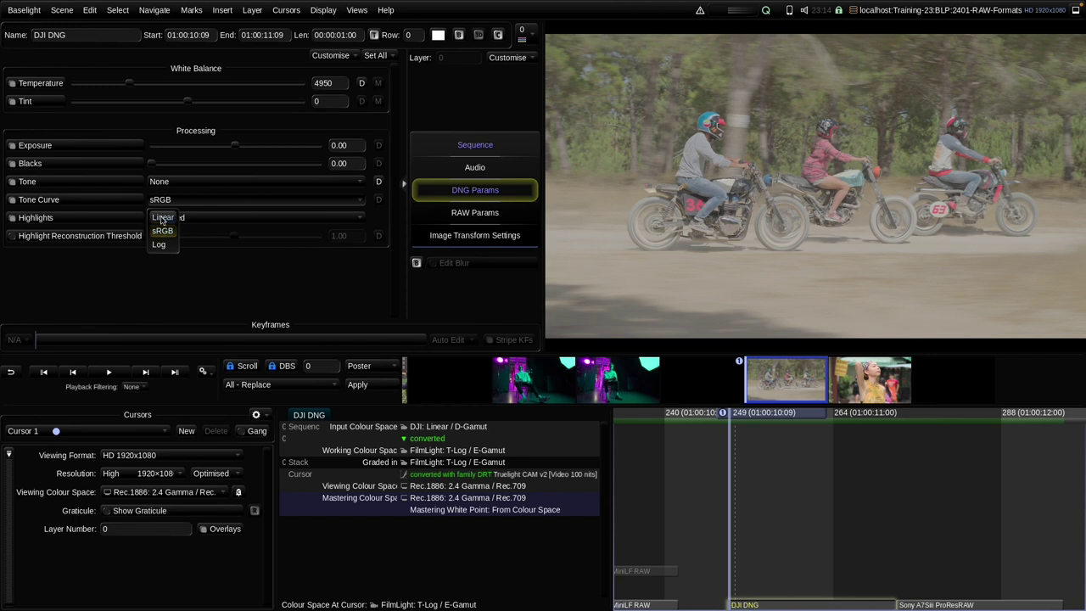
left_click(162, 218)
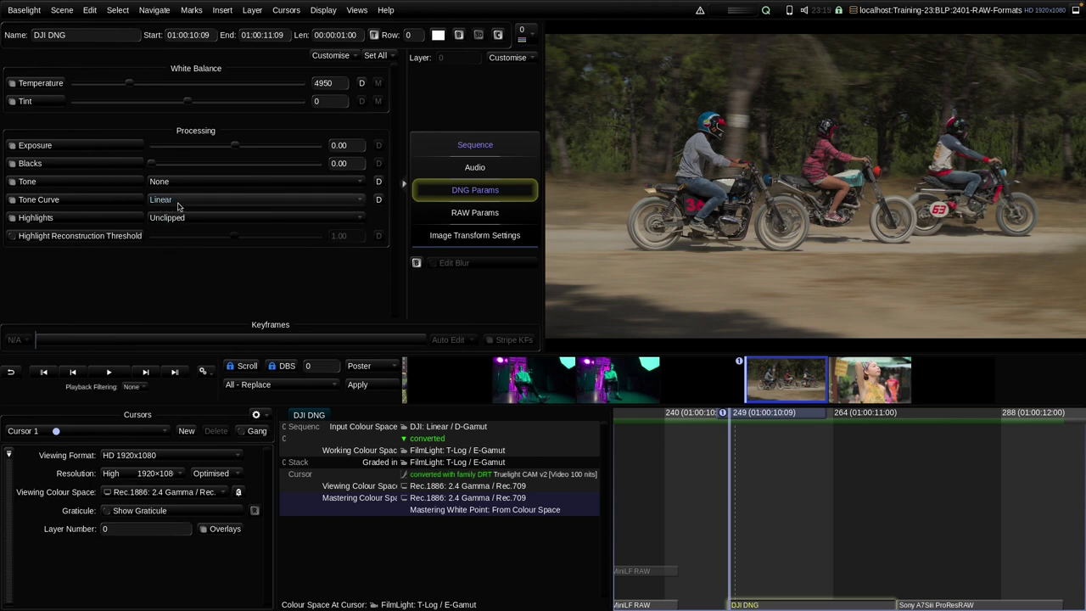
left_click(475, 144)
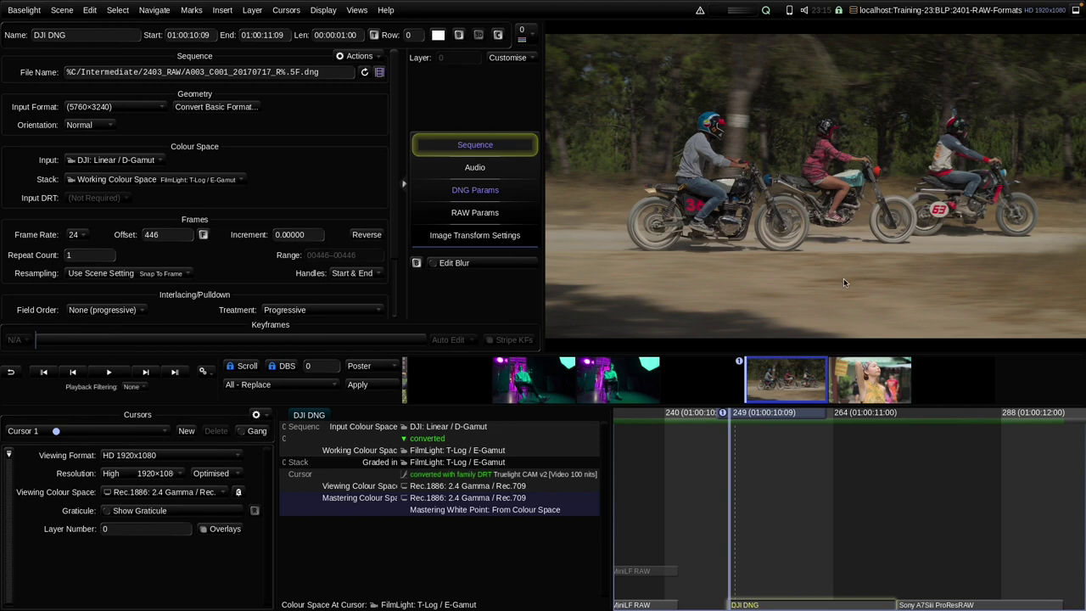
Go to the Sony A7Siii ProResRAW shot and lower the ISO in its ProRes RAW parameters to 250
left_click(838, 395)
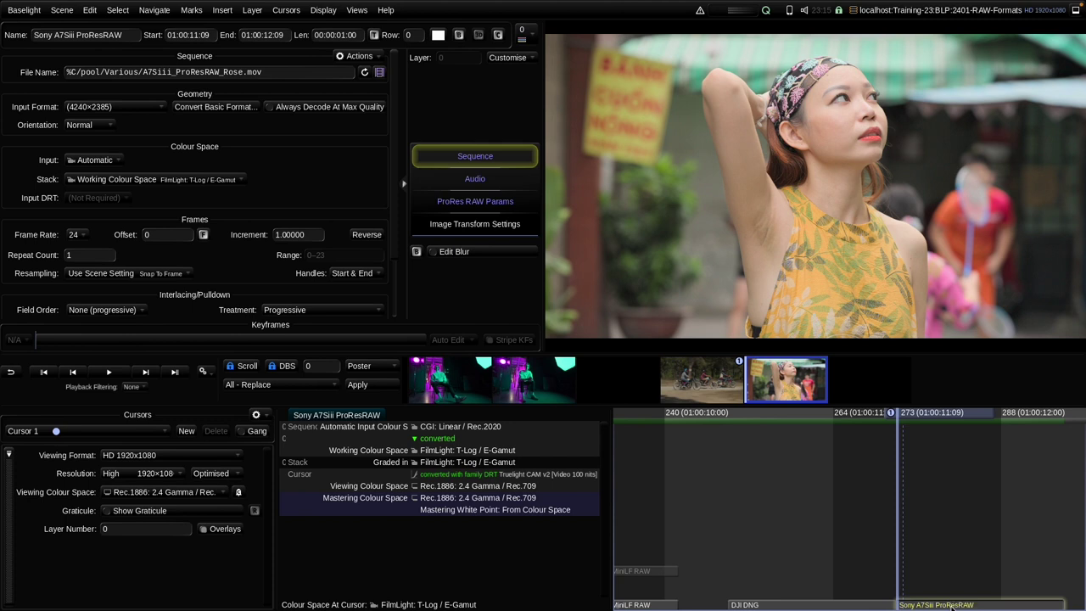
left_click(499, 201)
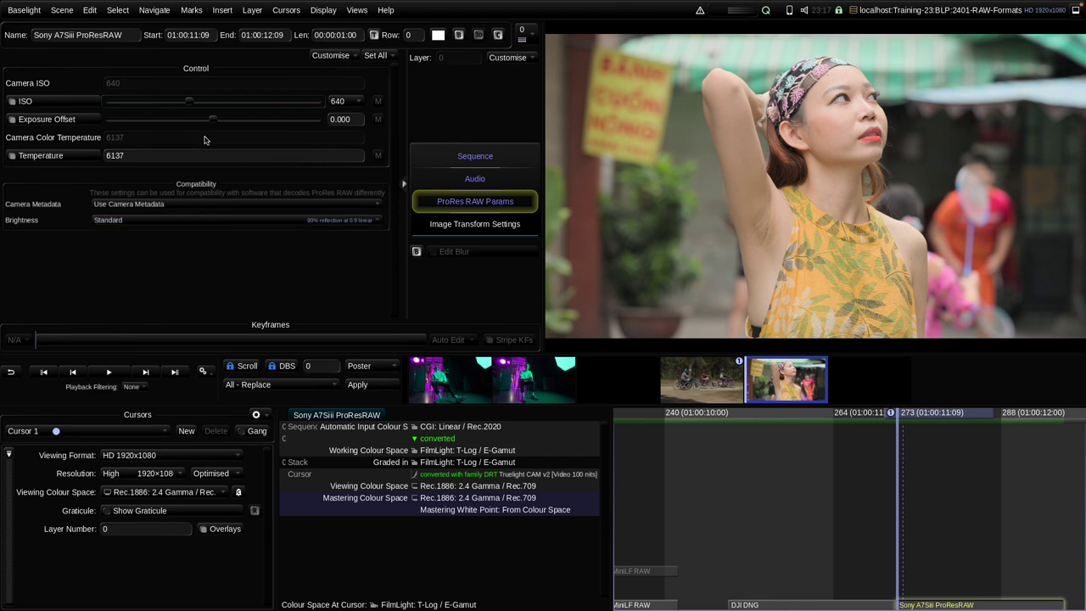
left_click_drag(188, 101, 153, 117)
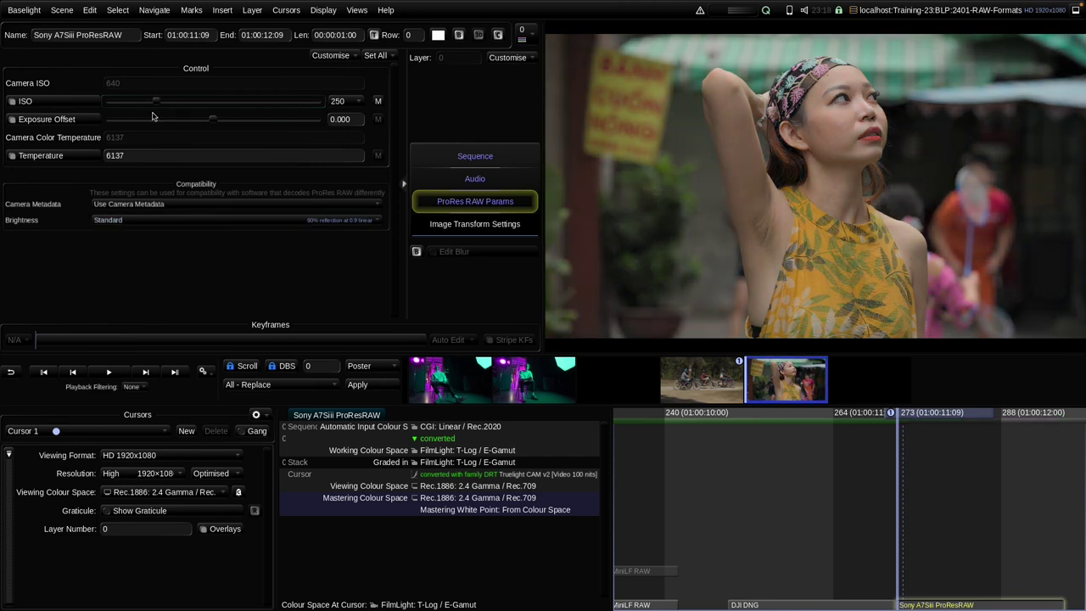
Compare the ProRes RAW brightness options Standard and 11% Brighter by switching between them repeatedly, ending on Standard
left_click(403, 183)
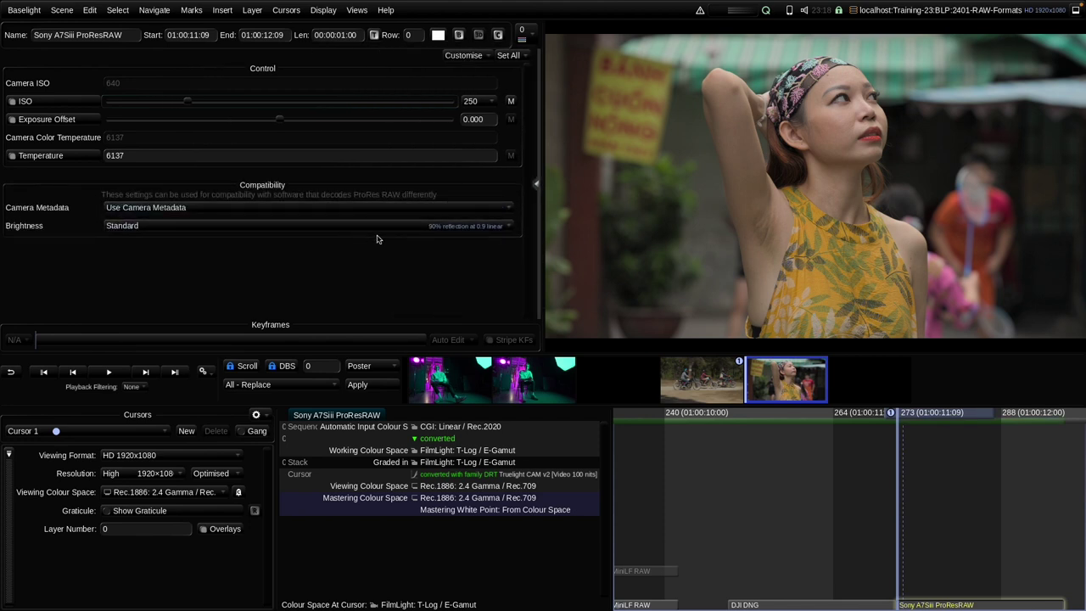
left_click(128, 226)
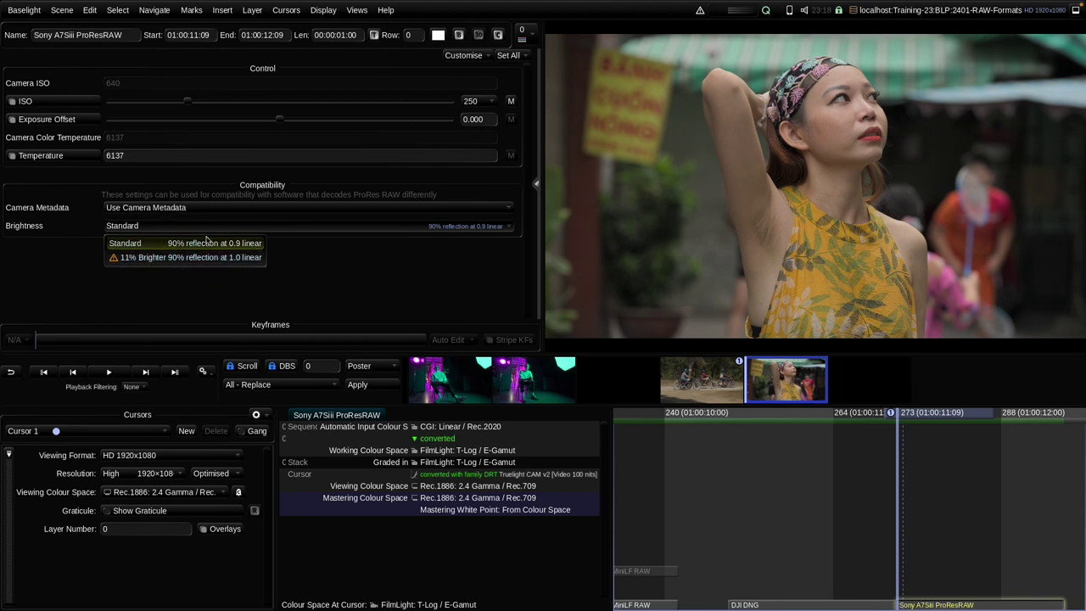
left_click(243, 257)
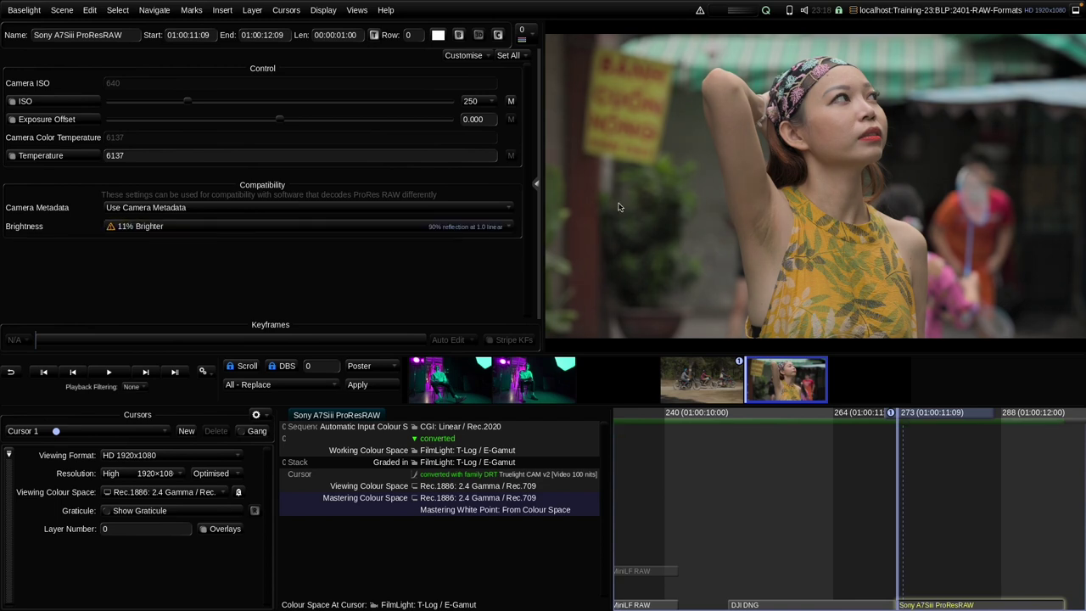
left_click(156, 226)
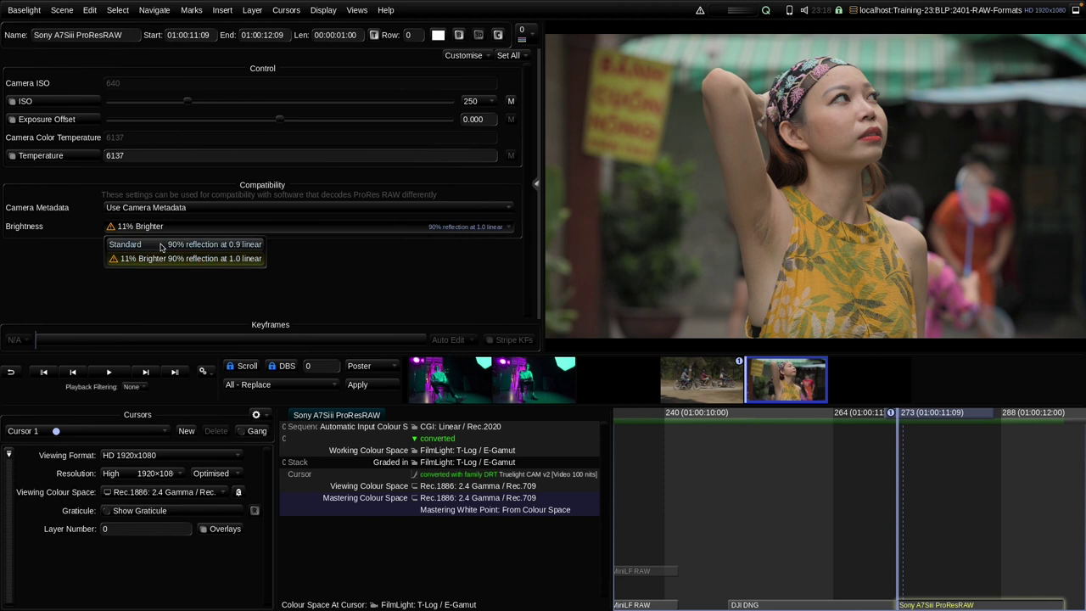
left_click(161, 245)
left_click(159, 228)
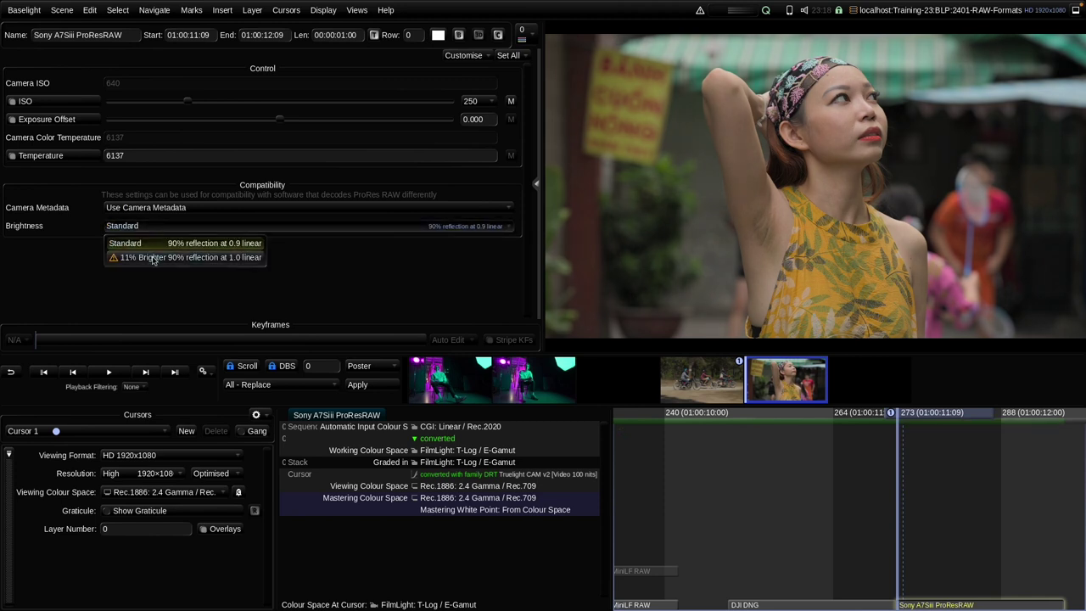
left_click(151, 265)
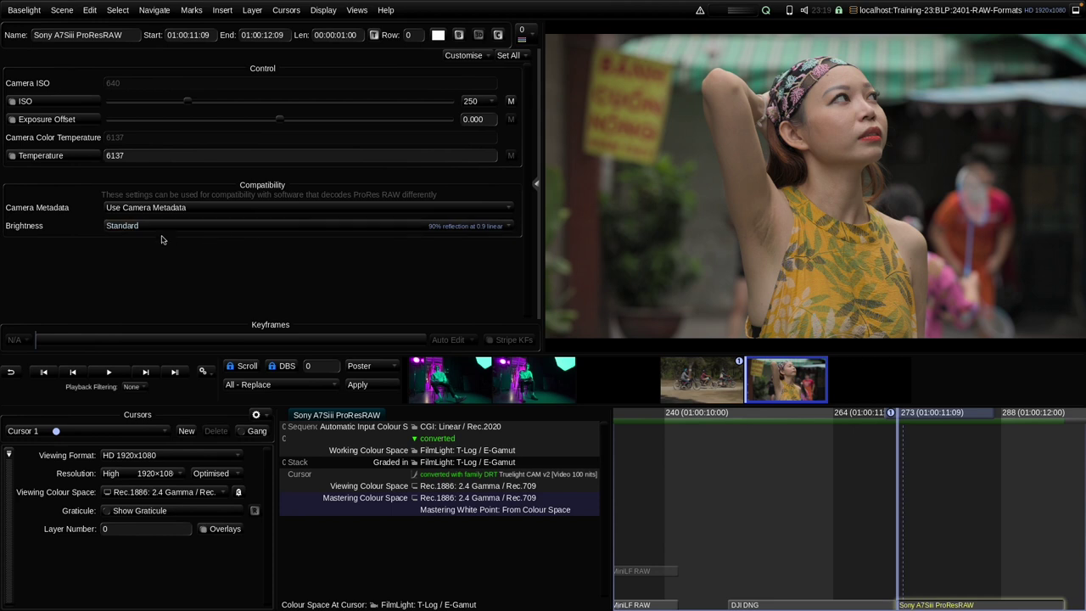
left_click(158, 228)
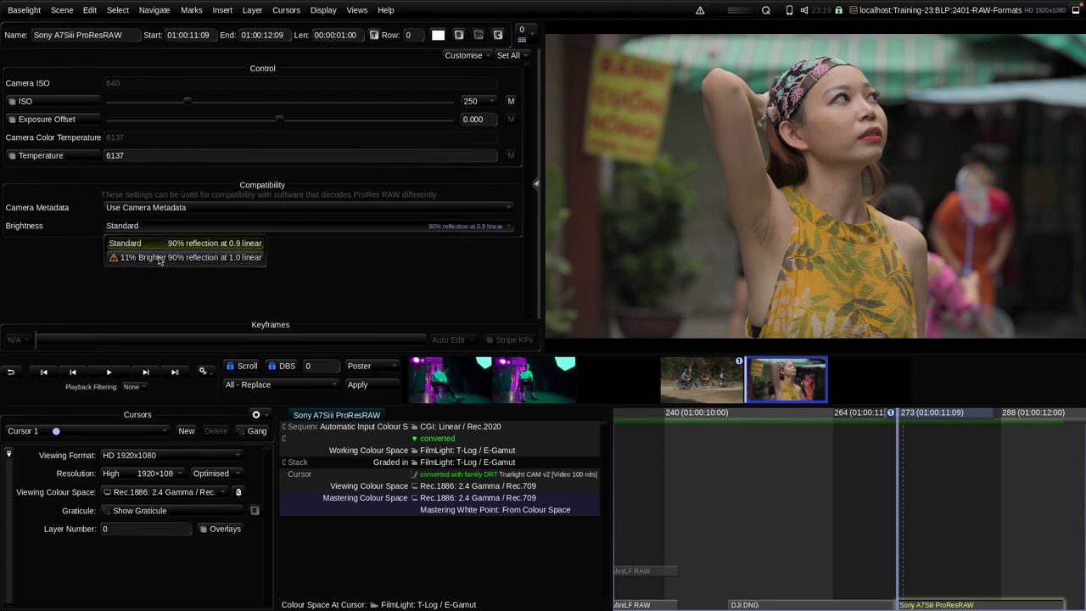
left_click(158, 258)
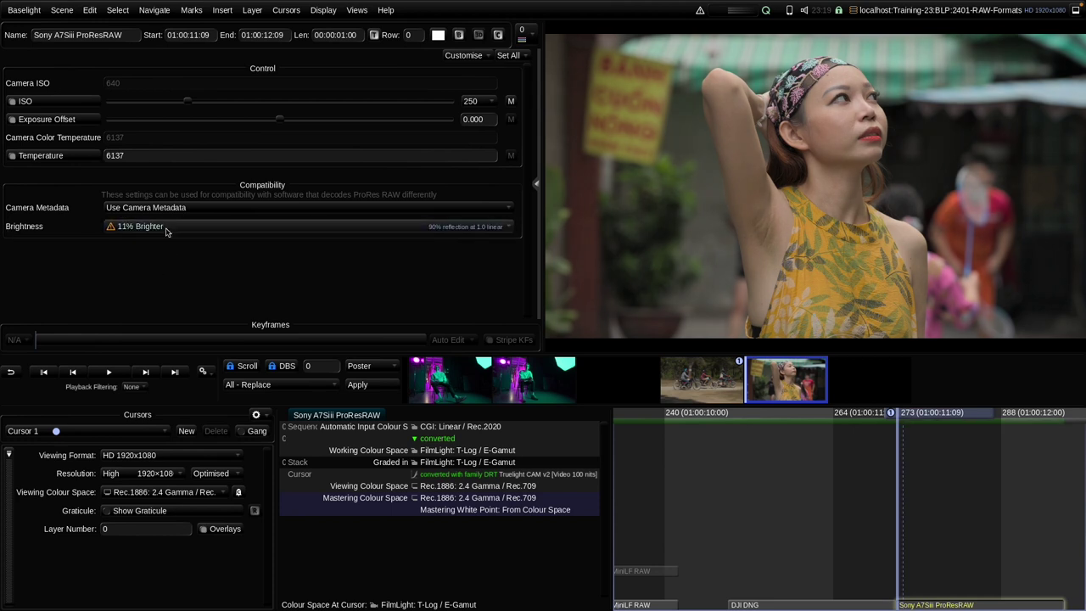
left_click(166, 227)
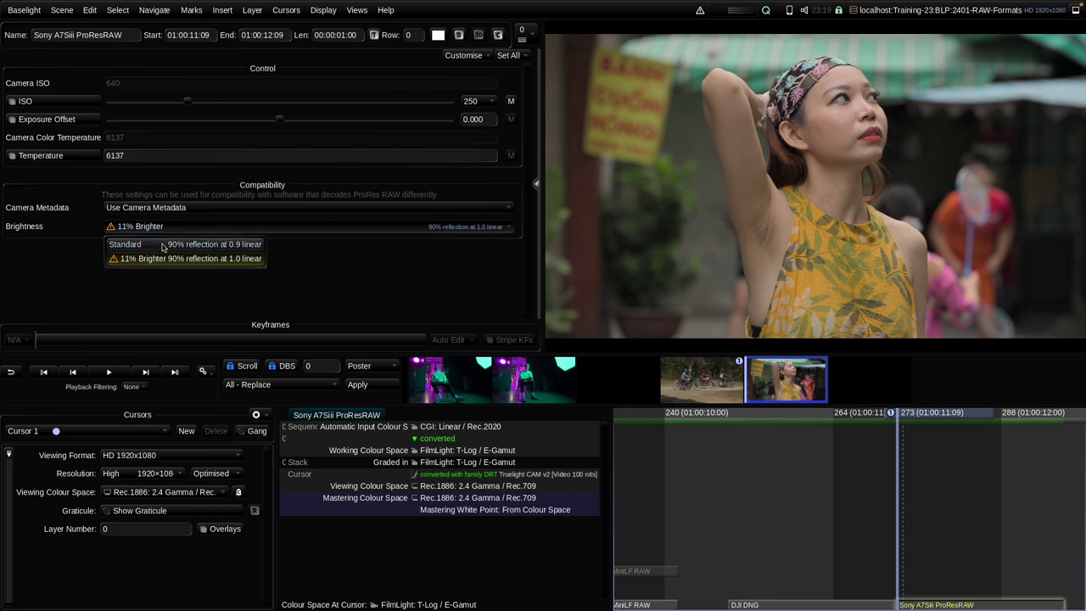
left_click(163, 245)
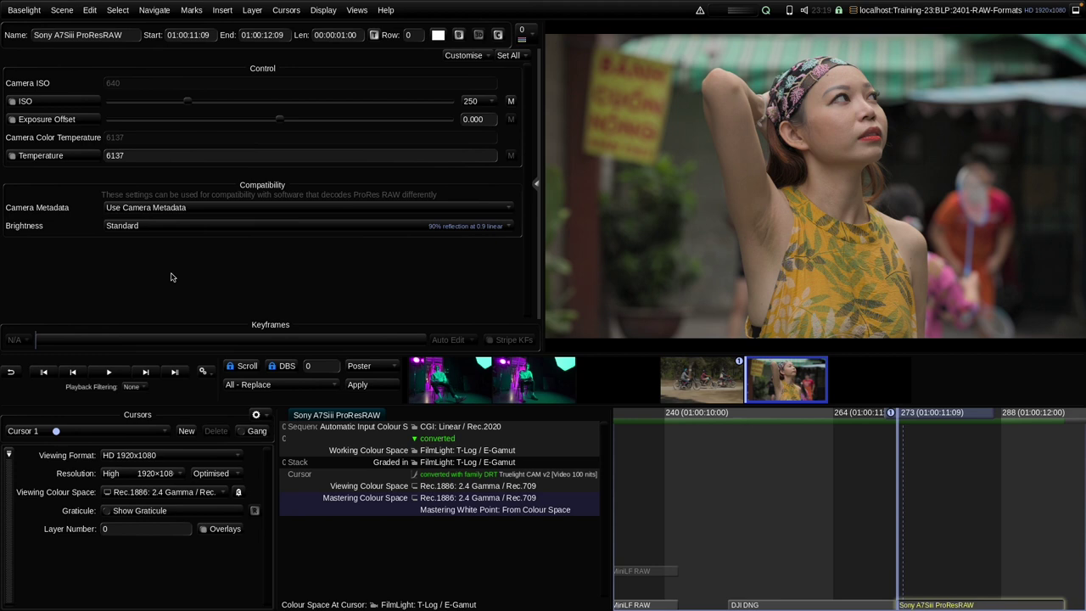
left_click(120, 227)
left_click(130, 260)
left_click(129, 227)
left_click(136, 247)
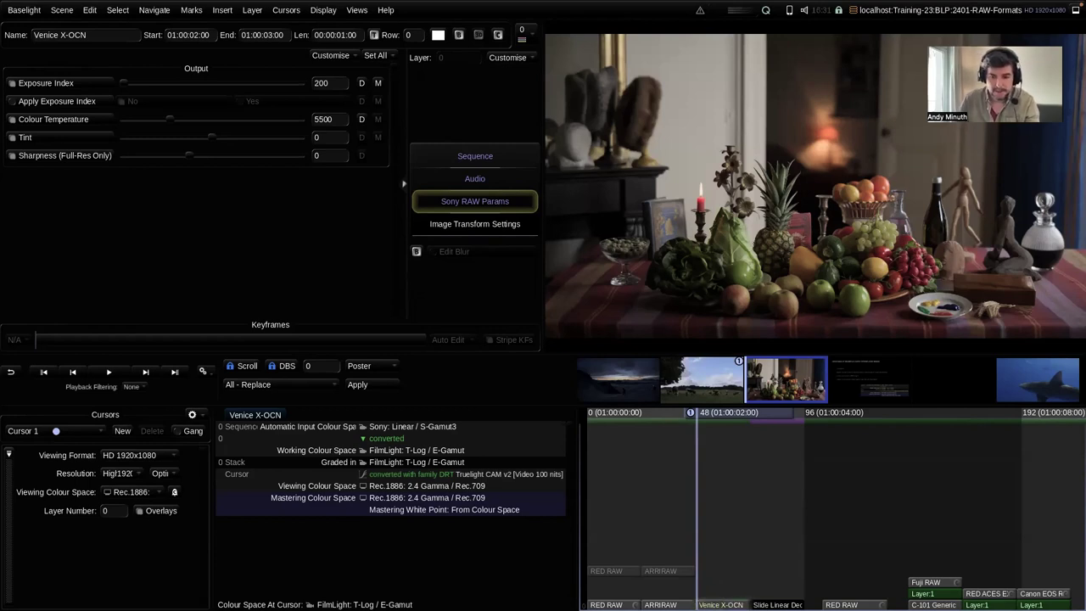
Select the upper copy of the Venice X-OCN shot and raise its Sony RAW Exposure Index to 12800
left_click(721, 604)
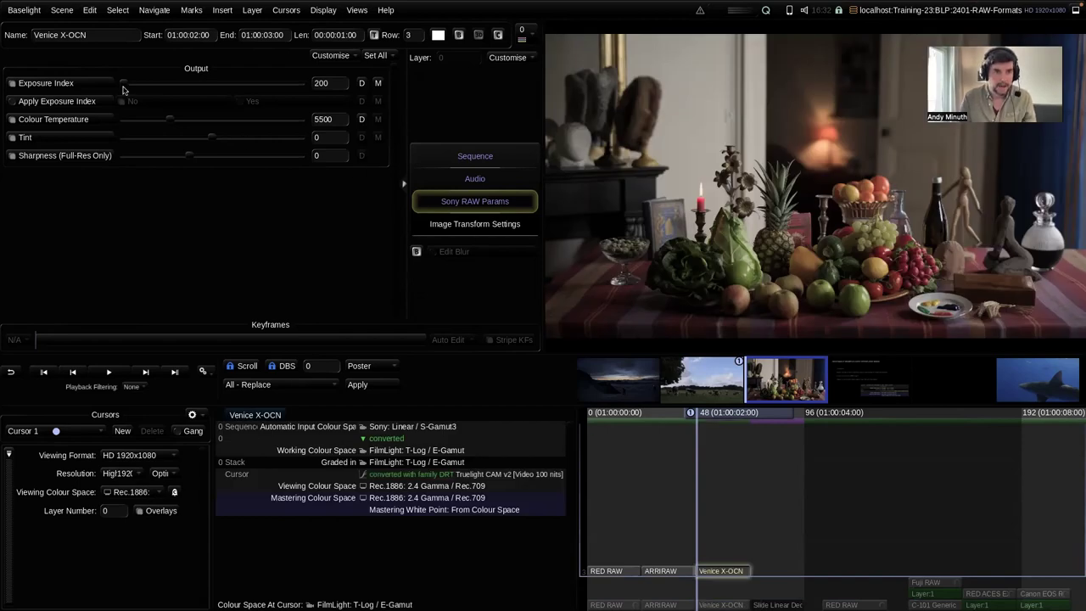
left_click_drag(121, 85, 312, 95)
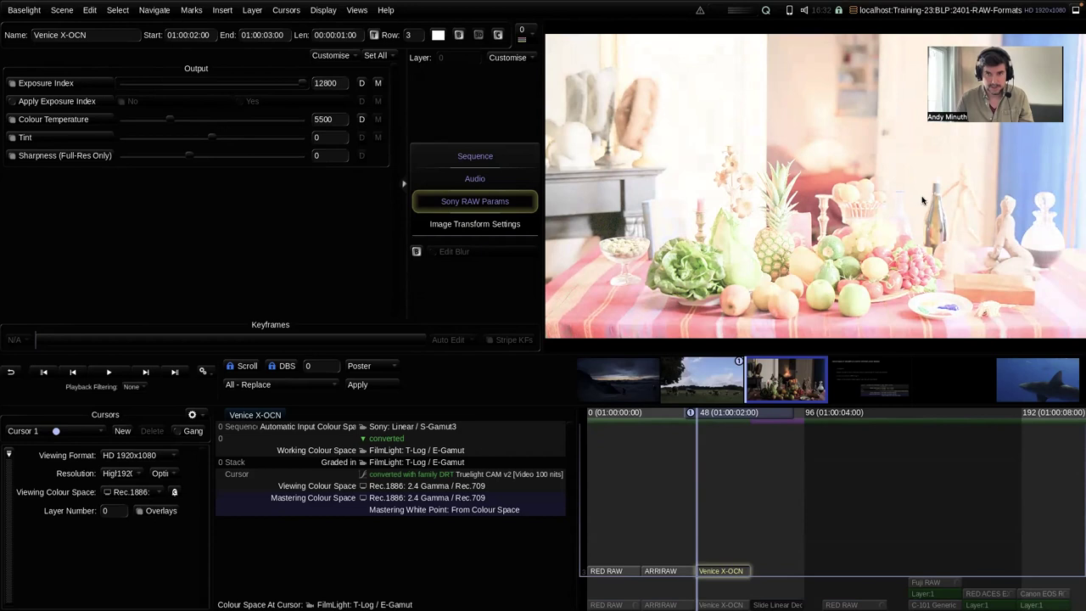
Set the viewing colour space to Sony: S-Log3 / S-Gamut3.Cine and examine the Venice X-OCN signal on the RGB Parade scope
left_click(132, 492)
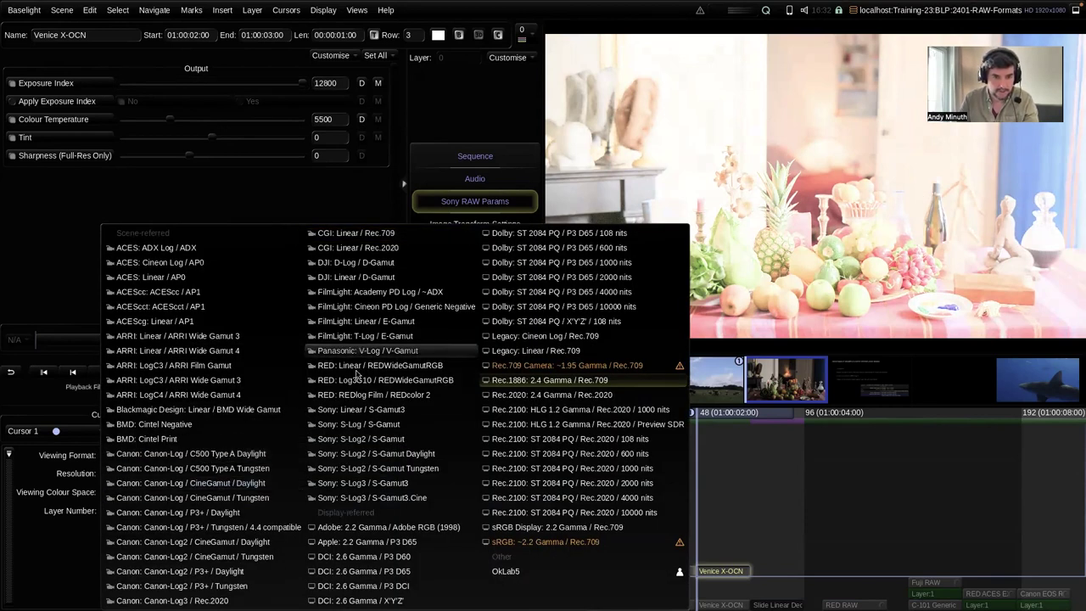
left_click(348, 498)
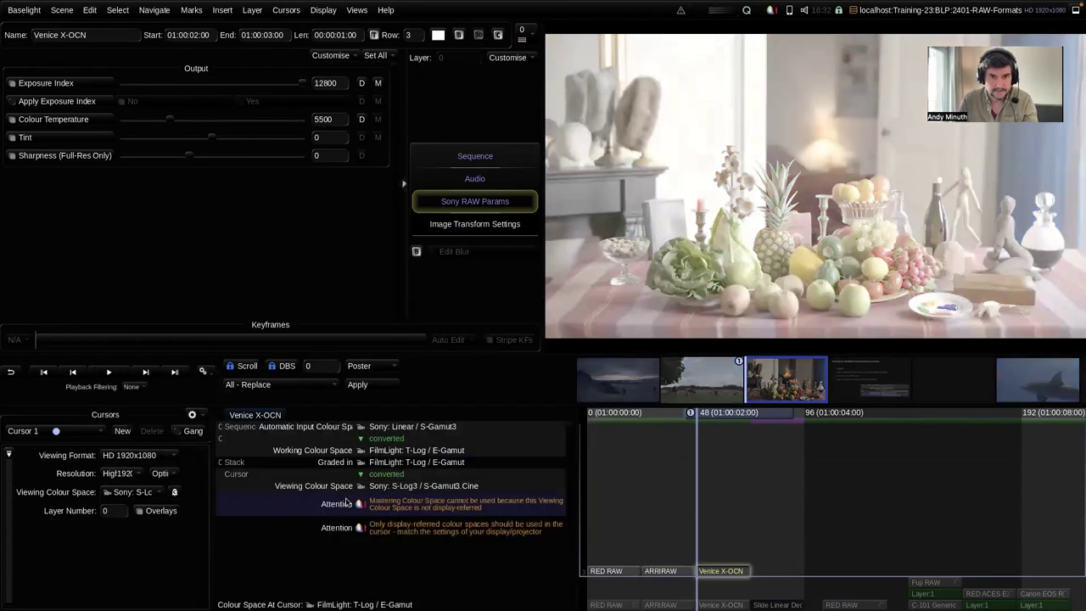
left_click(357, 10)
left_click(401, 455)
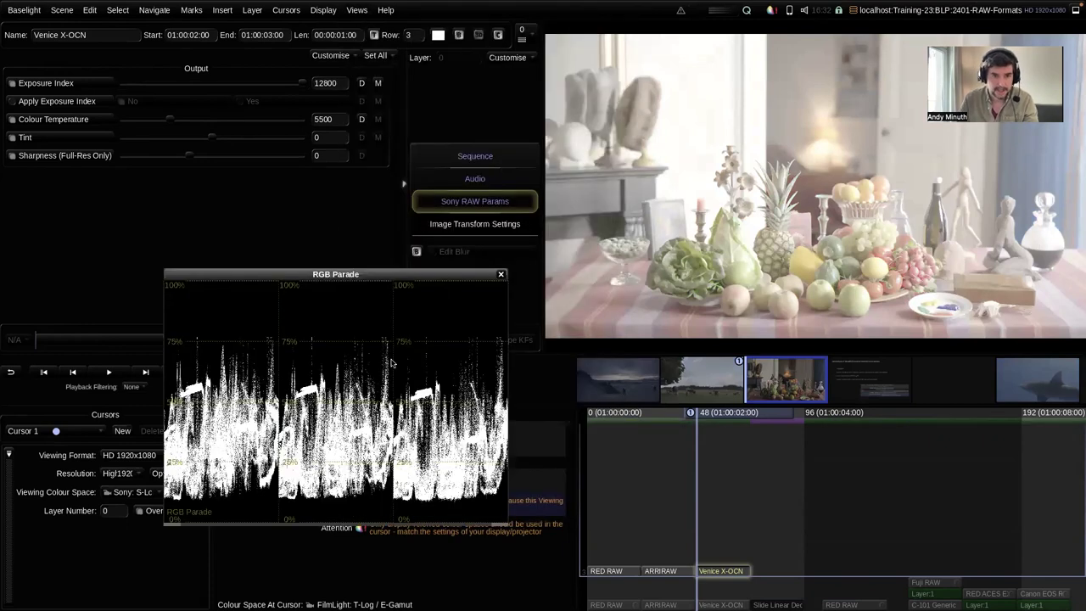
key("Right")
key("Left")
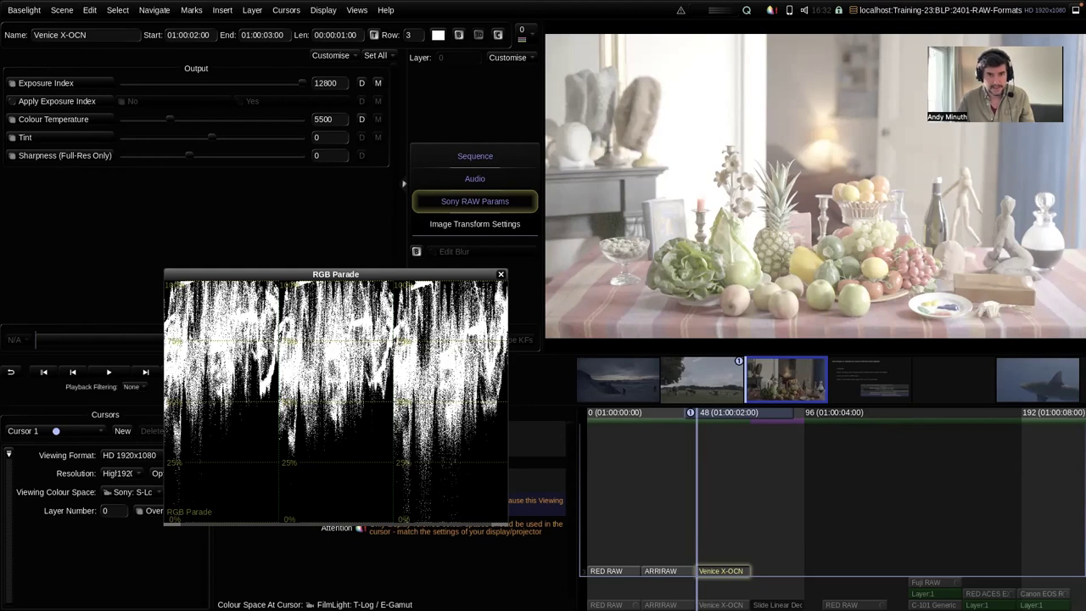
left_click(500, 275)
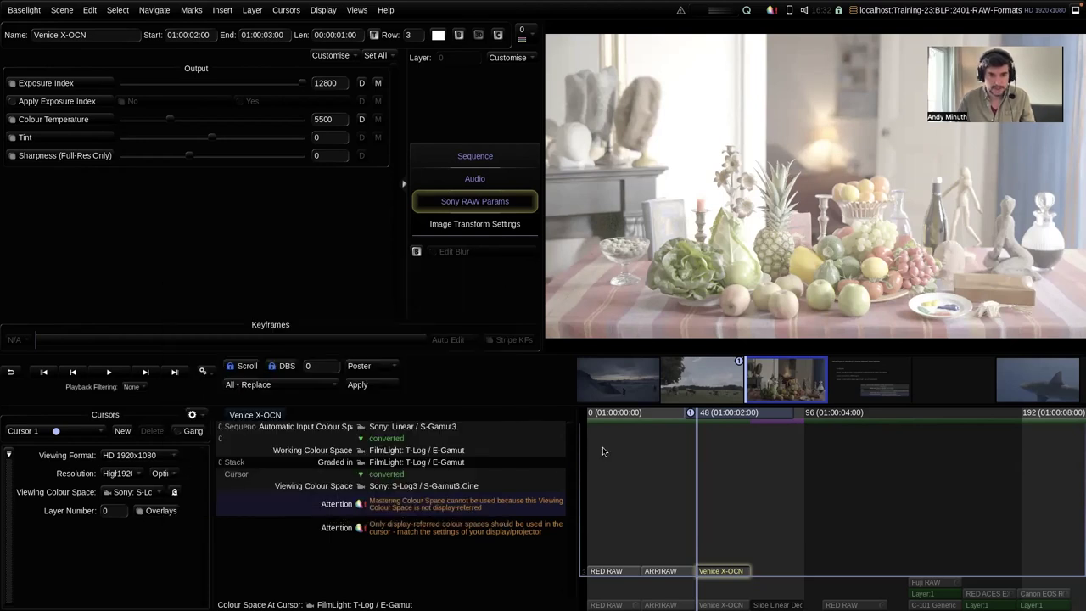
Add a Base Grade layer to the Venice X-OCN shot, enable its Extended option and lower the Balance exposure to -6.000
key("ctrl+g")
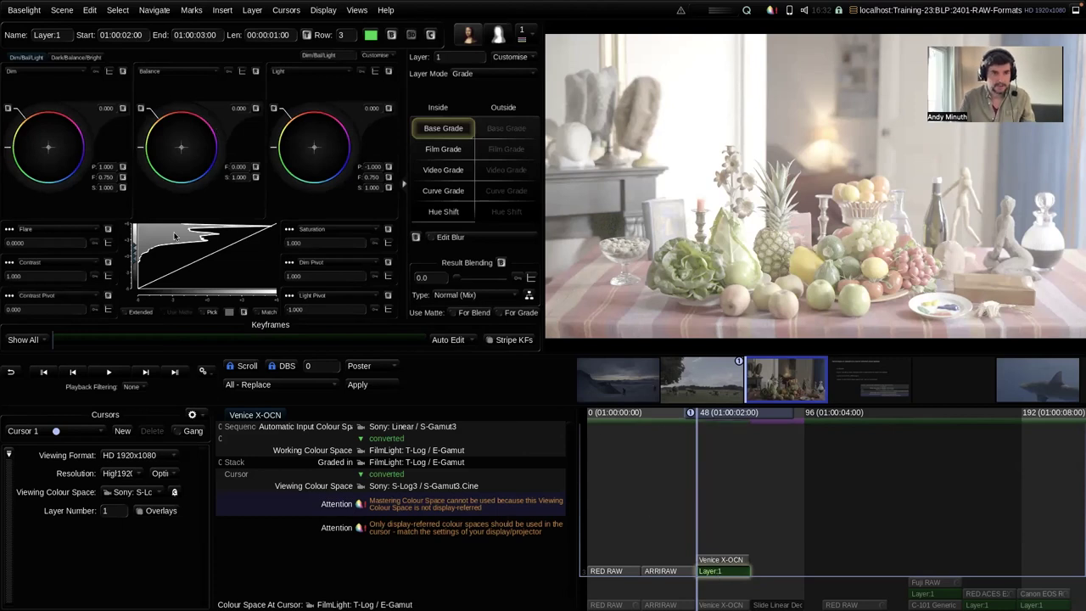
left_click(140, 313)
left_click_drag(241, 108, 217, 158)
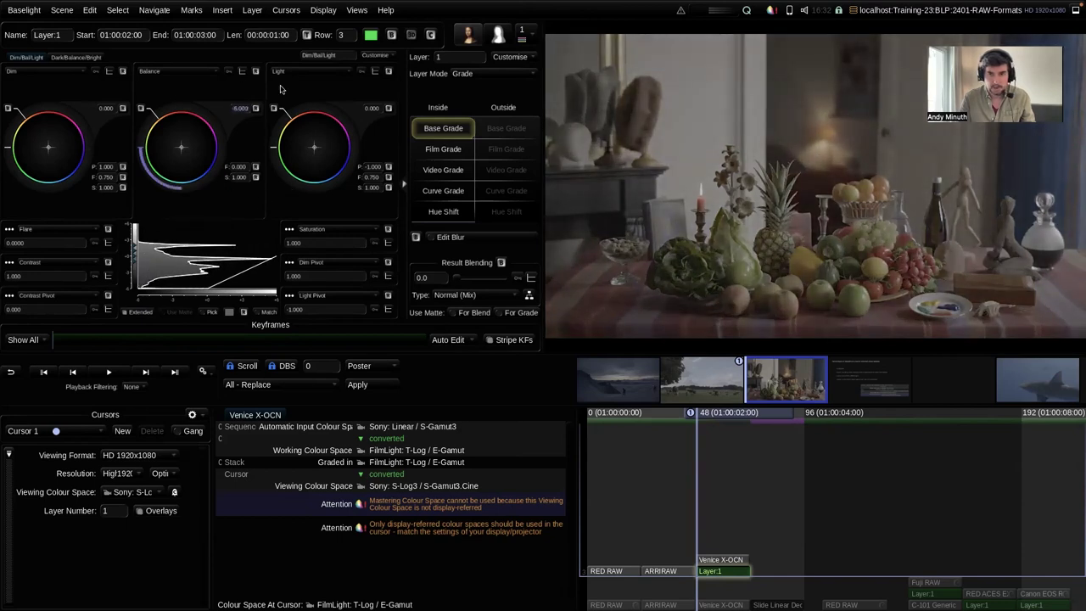
Restore the viewing colour space to Rec.1886: 2.4 Gamma / Rec.709 and reopen the upper Venice X-OCN shot's RAW parameters
left_click(127, 493)
left_click(139, 501)
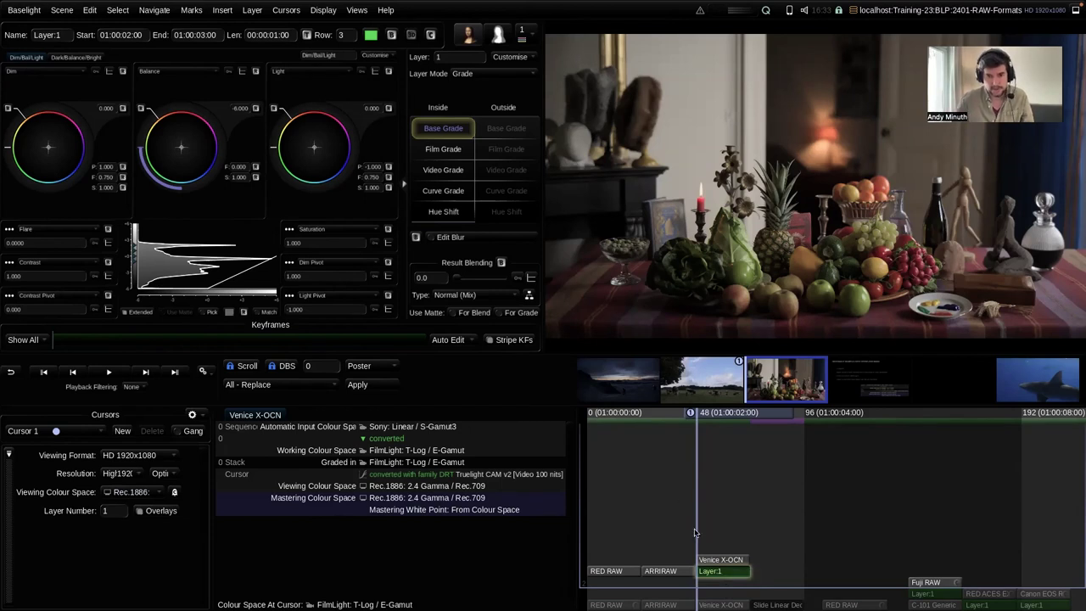
left_click(713, 560)
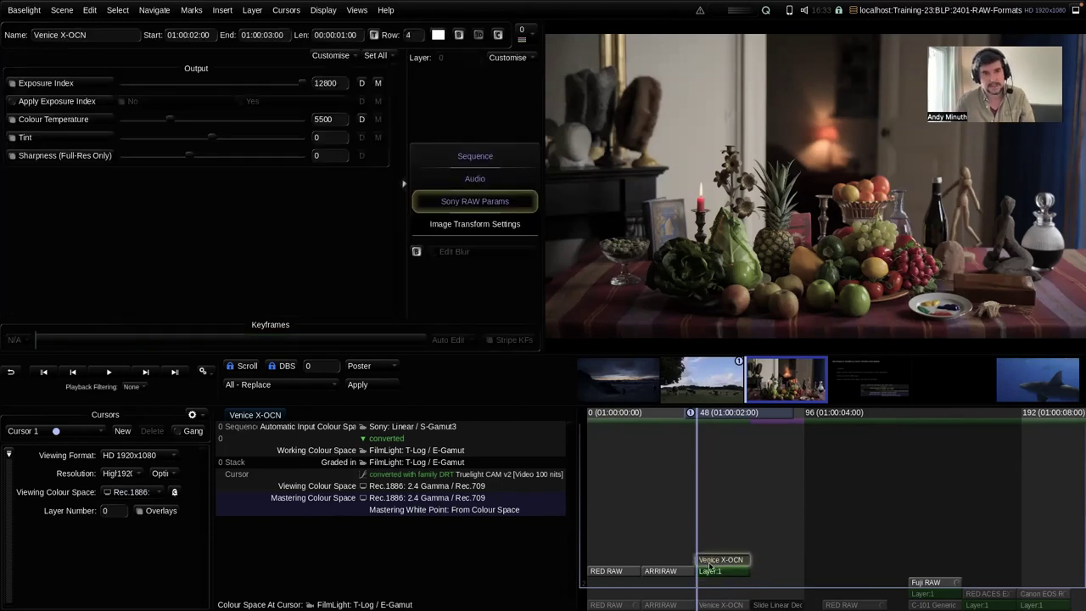